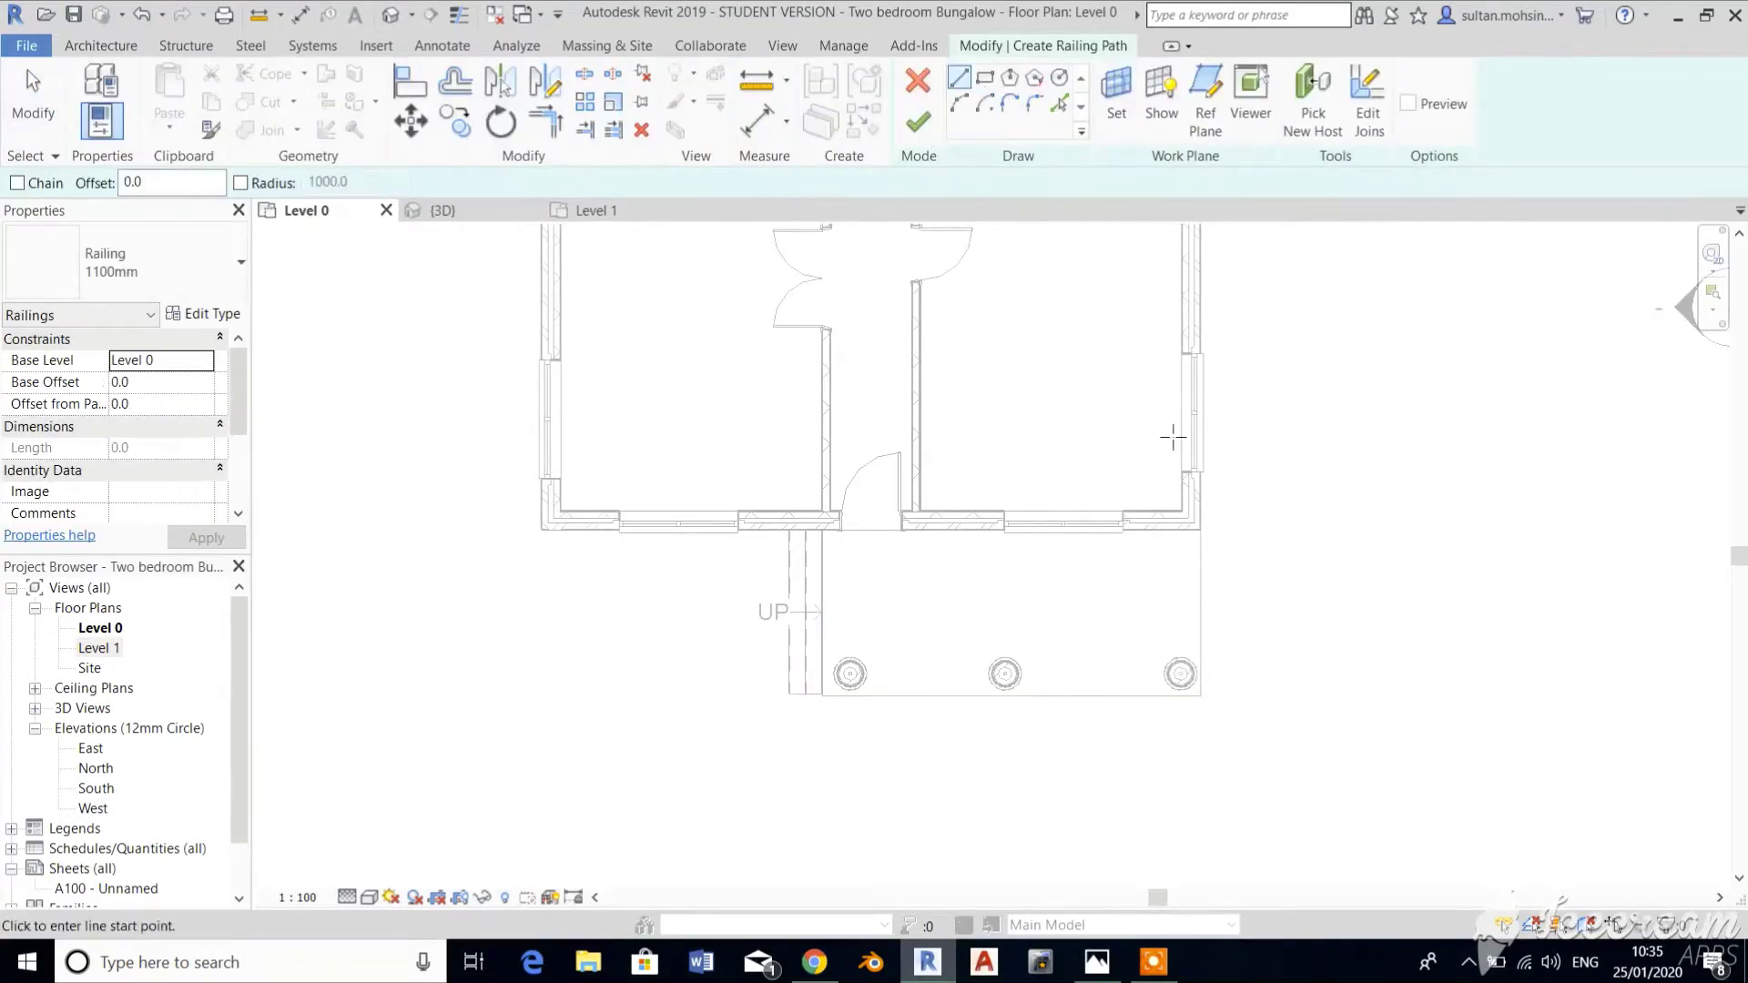
Draw a straight railing about 1944 mm long from the porch's right-hand column to the front wall and finish the path.
scroll(1225, 507, up, 3)
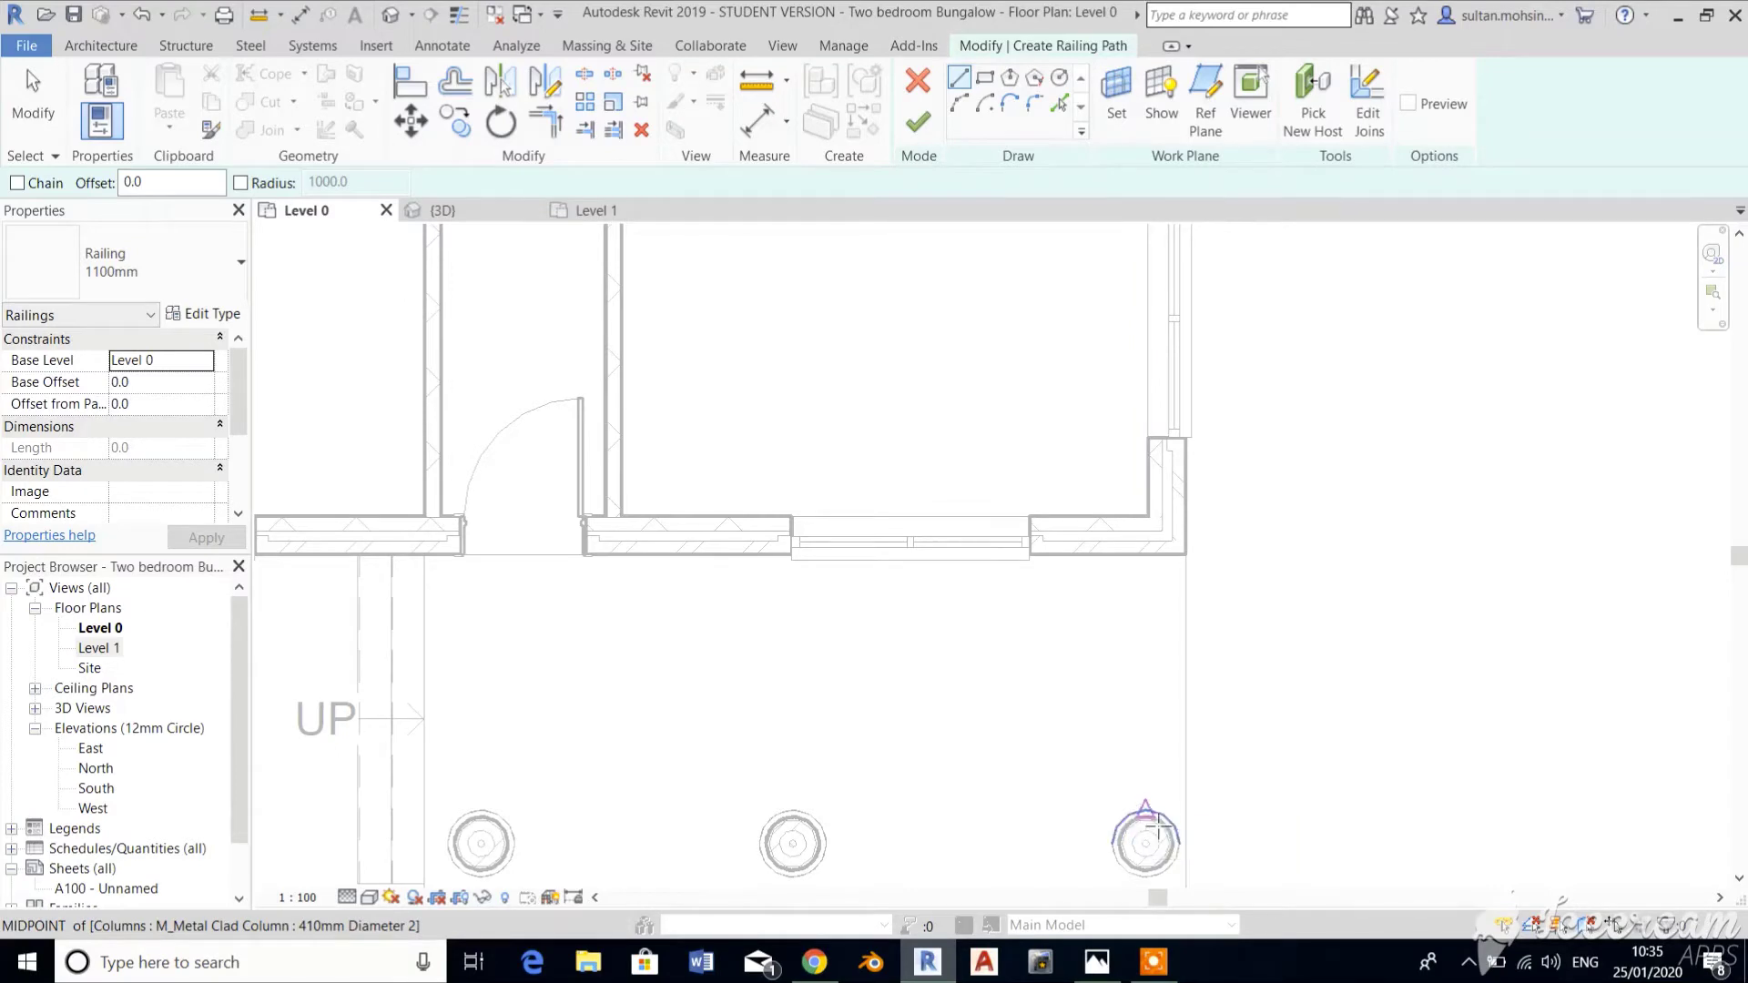
click(1146, 809)
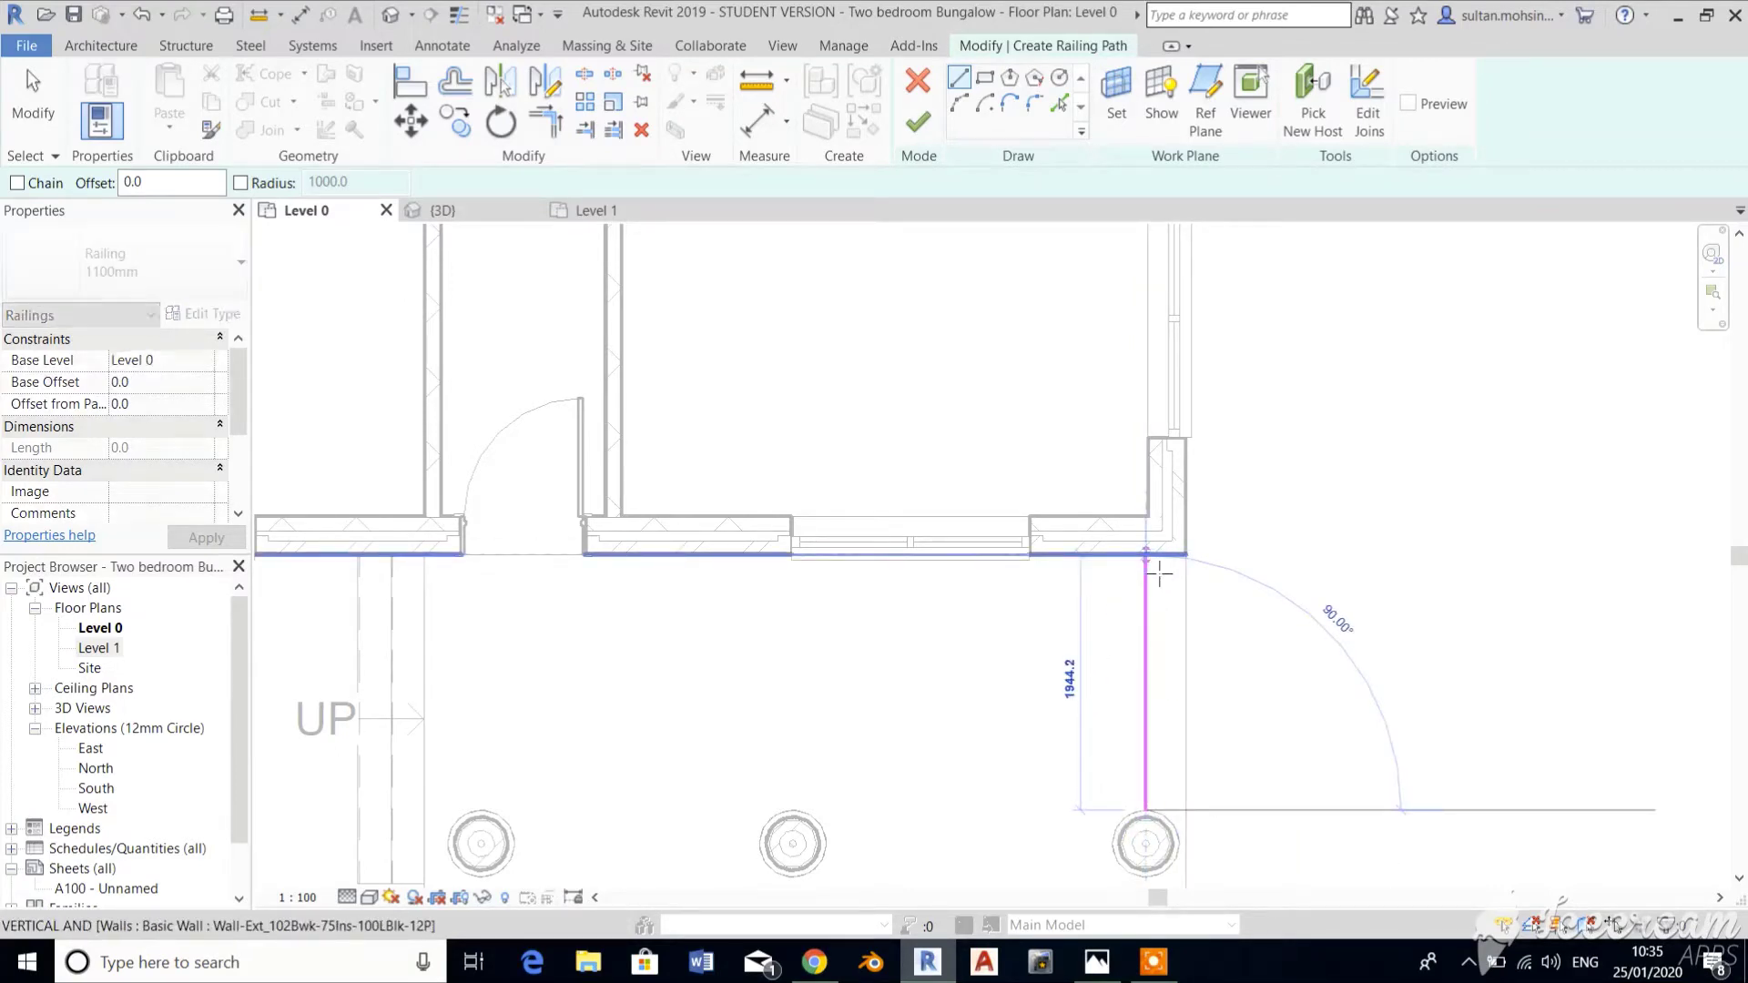
click(1156, 565)
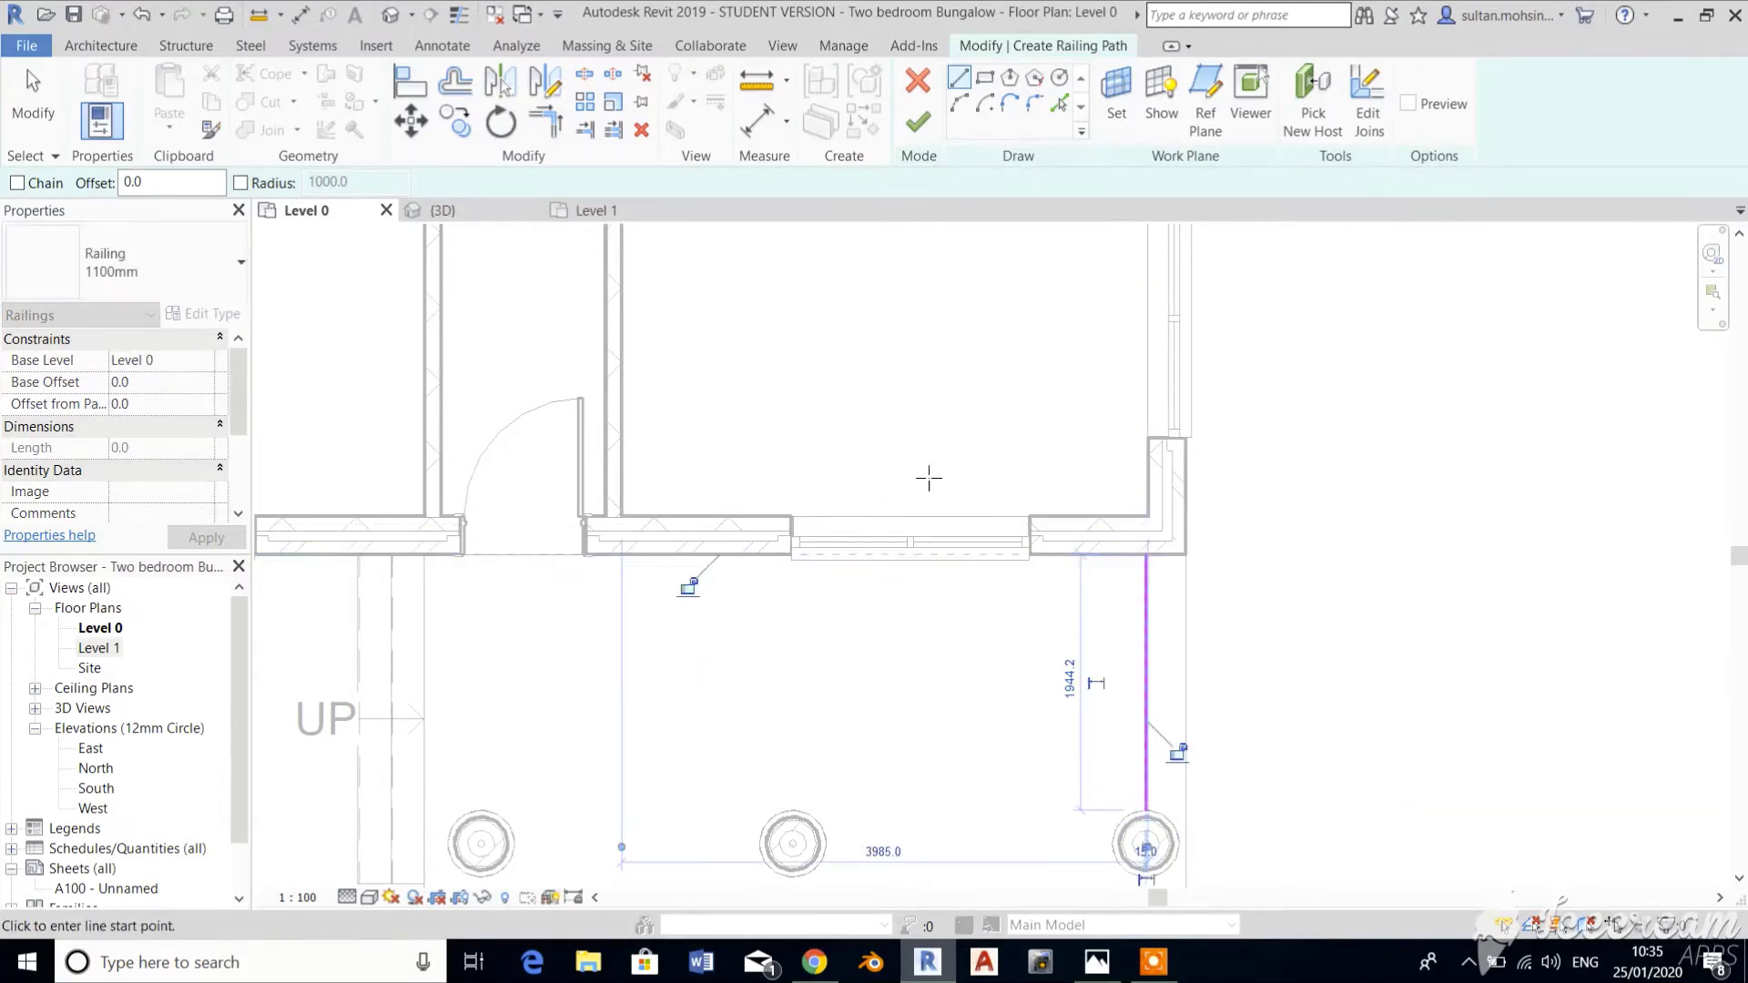
scroll(886, 456, down, 2)
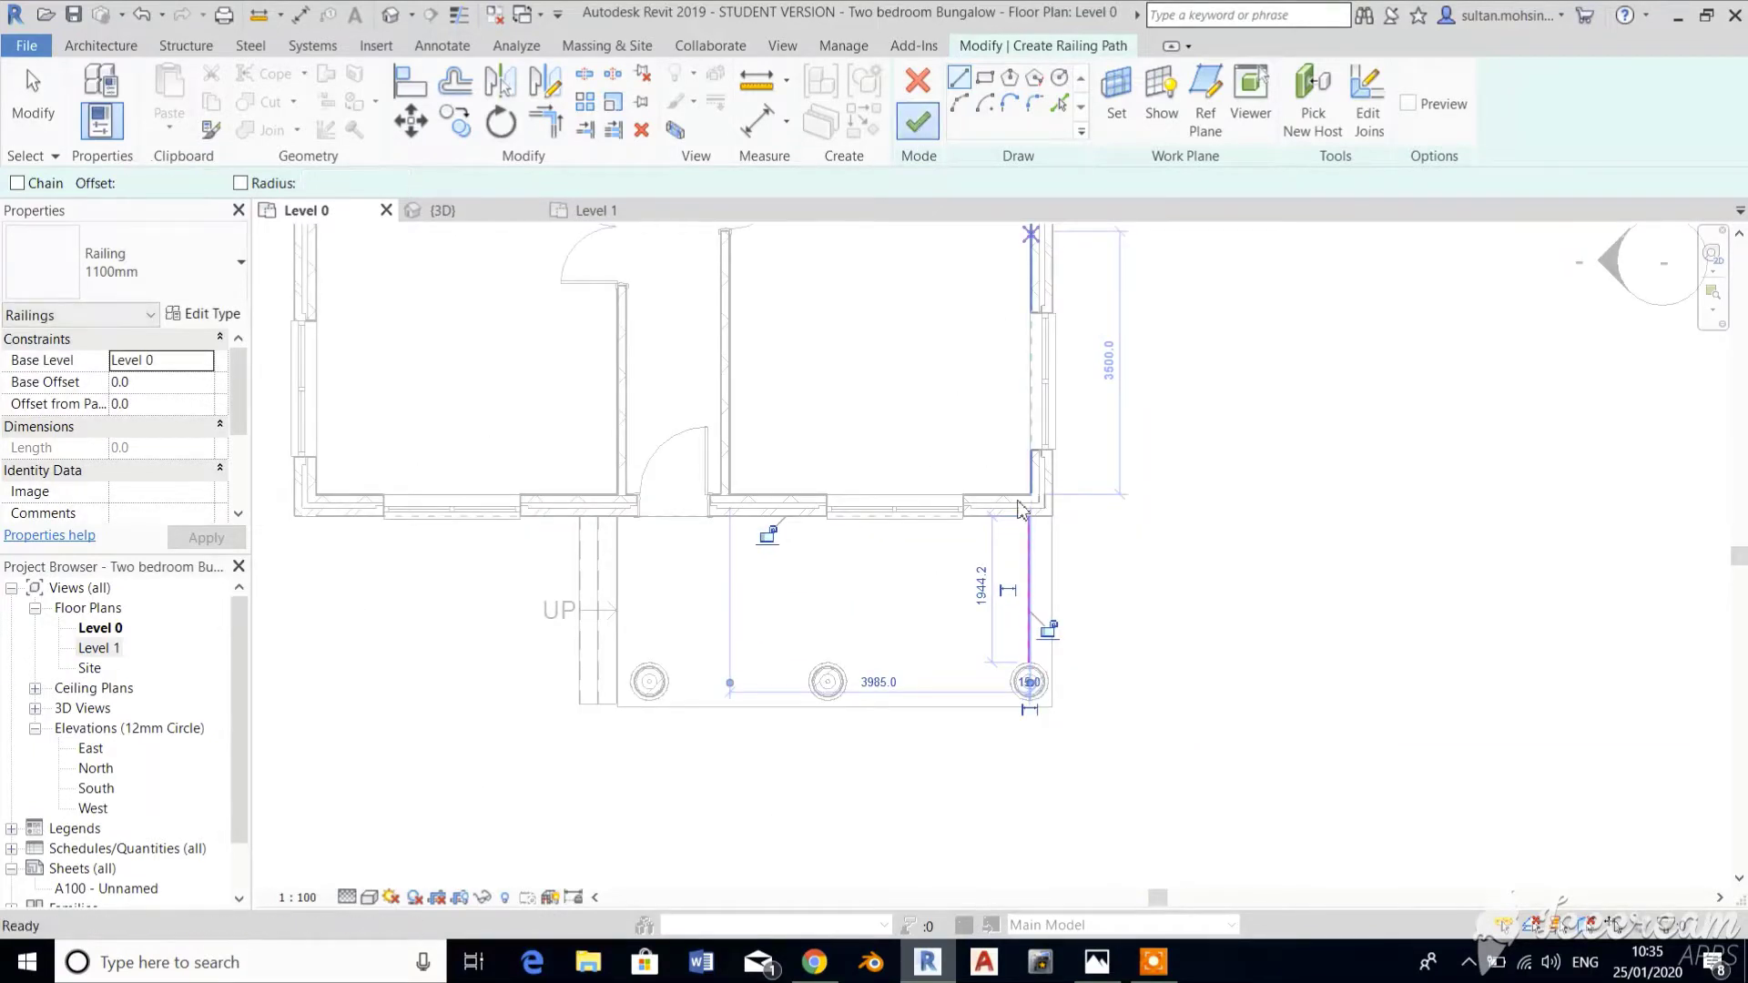
click(918, 121)
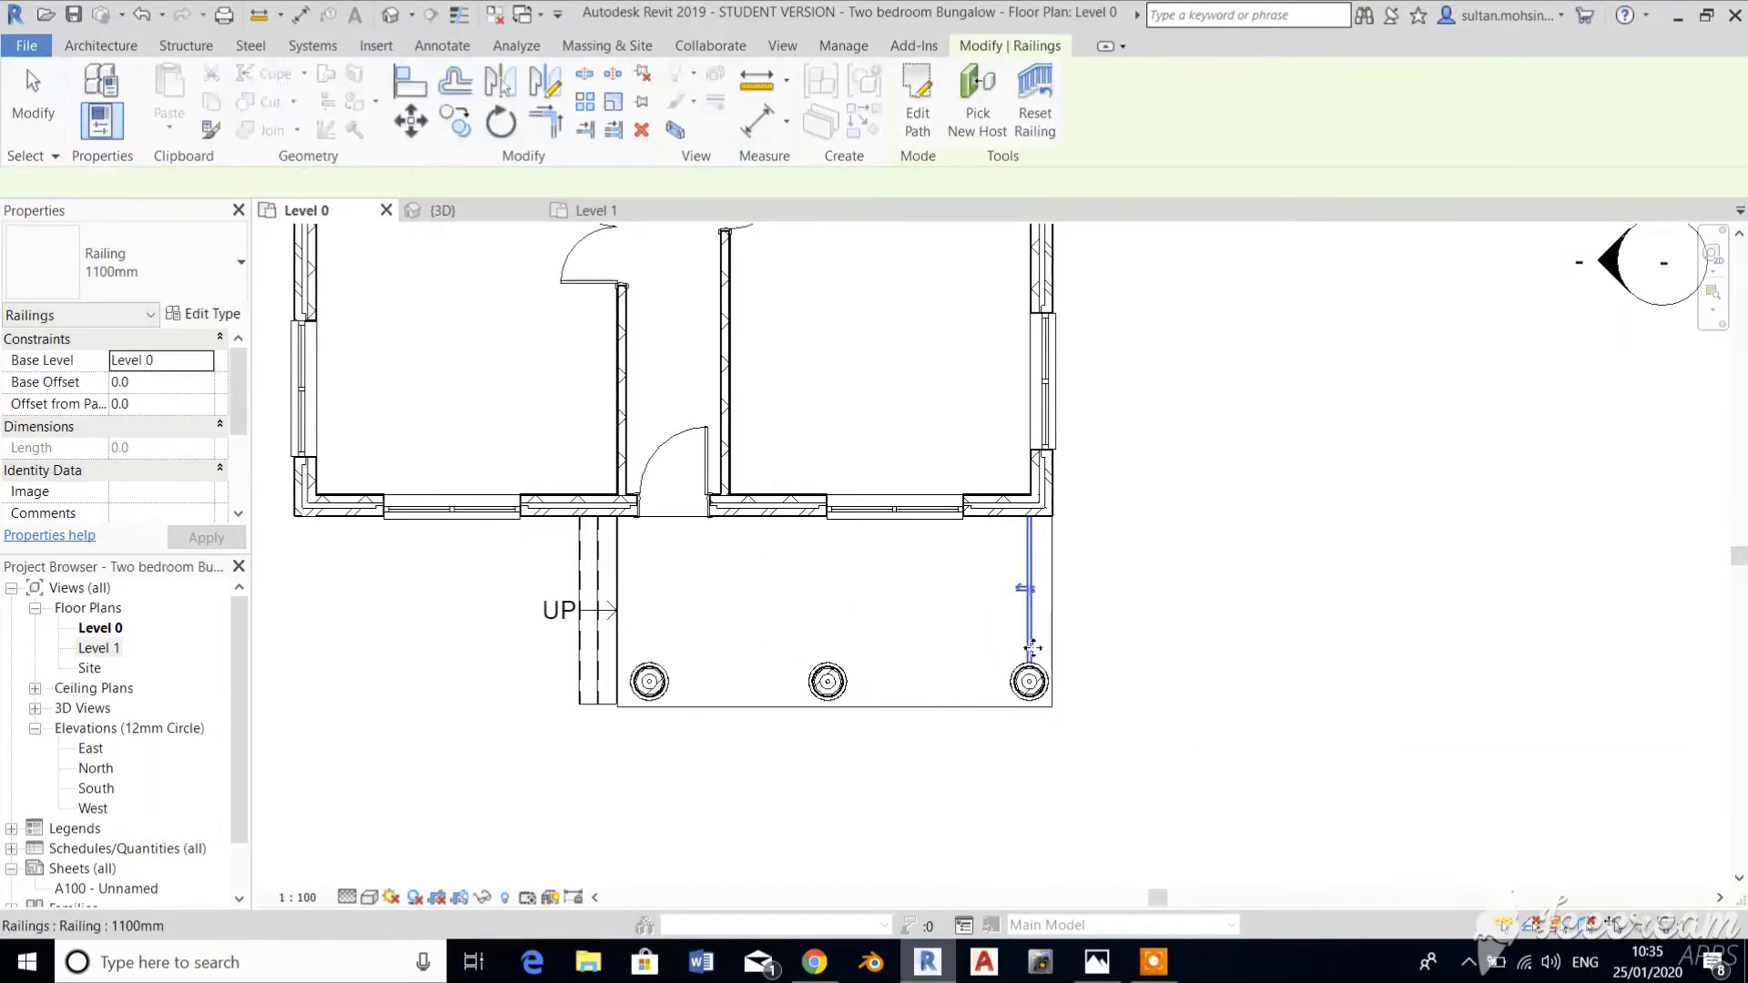
click(1005, 592)
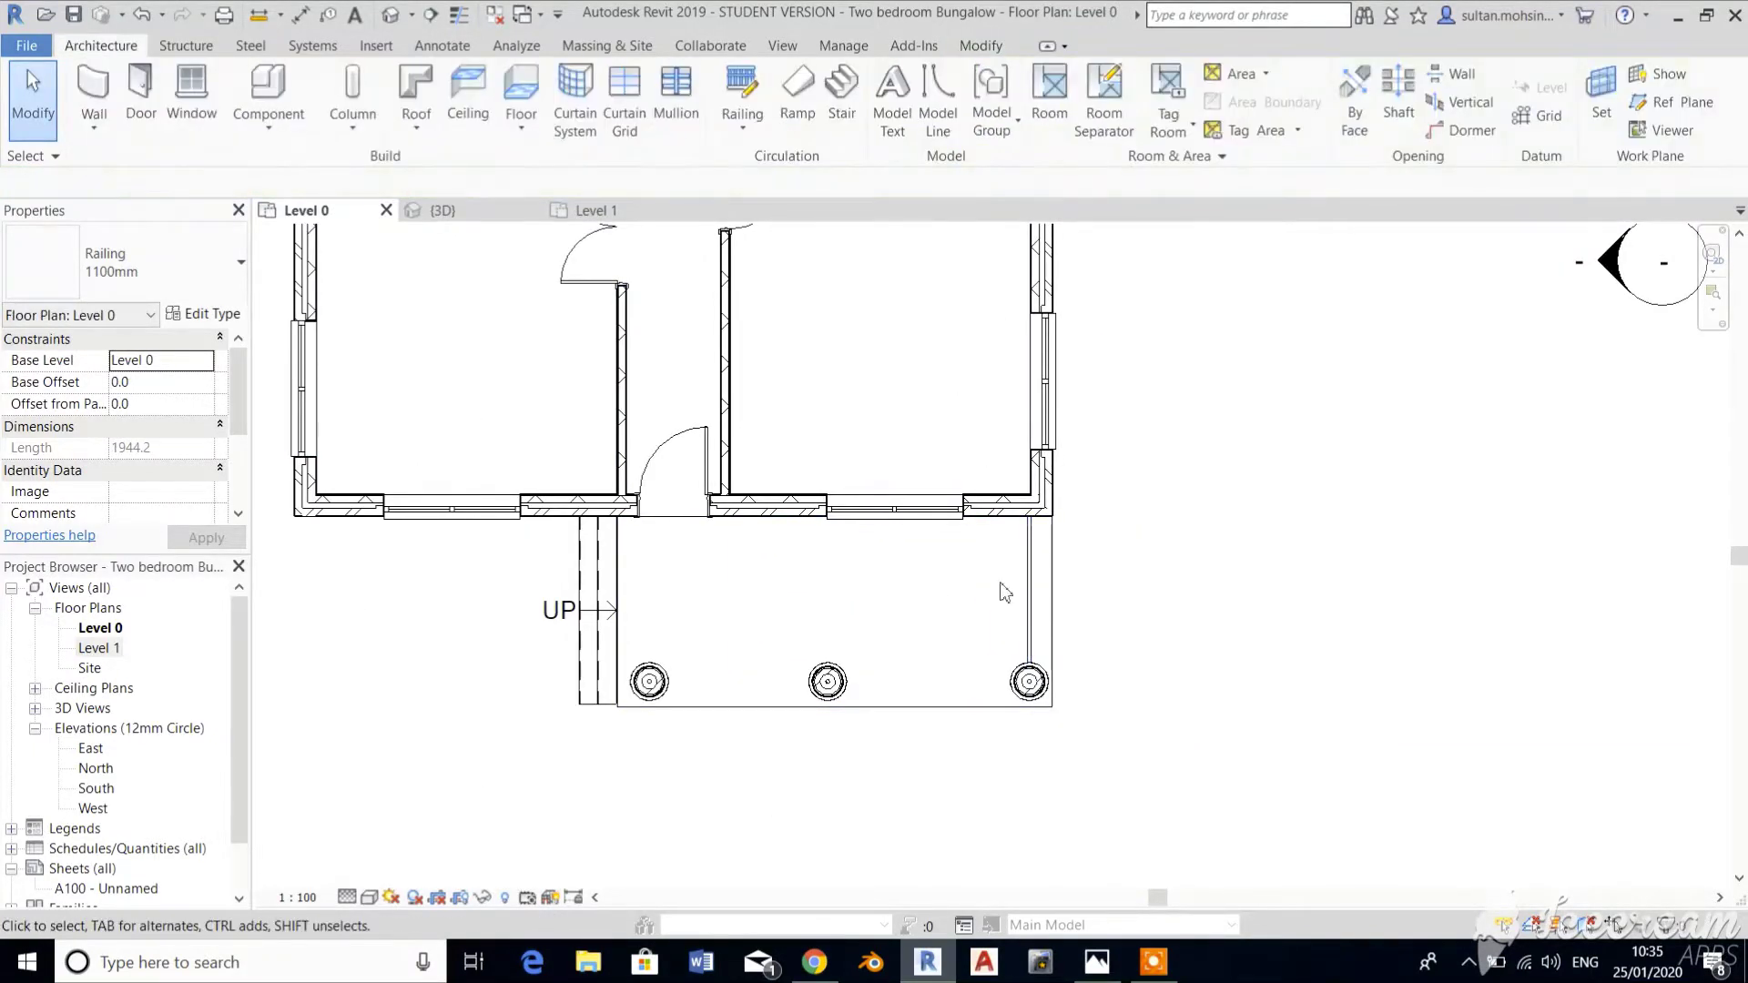
Change the railing between the right-hand column and the front wall to the 900mm_Pipe type.
click(1028, 628)
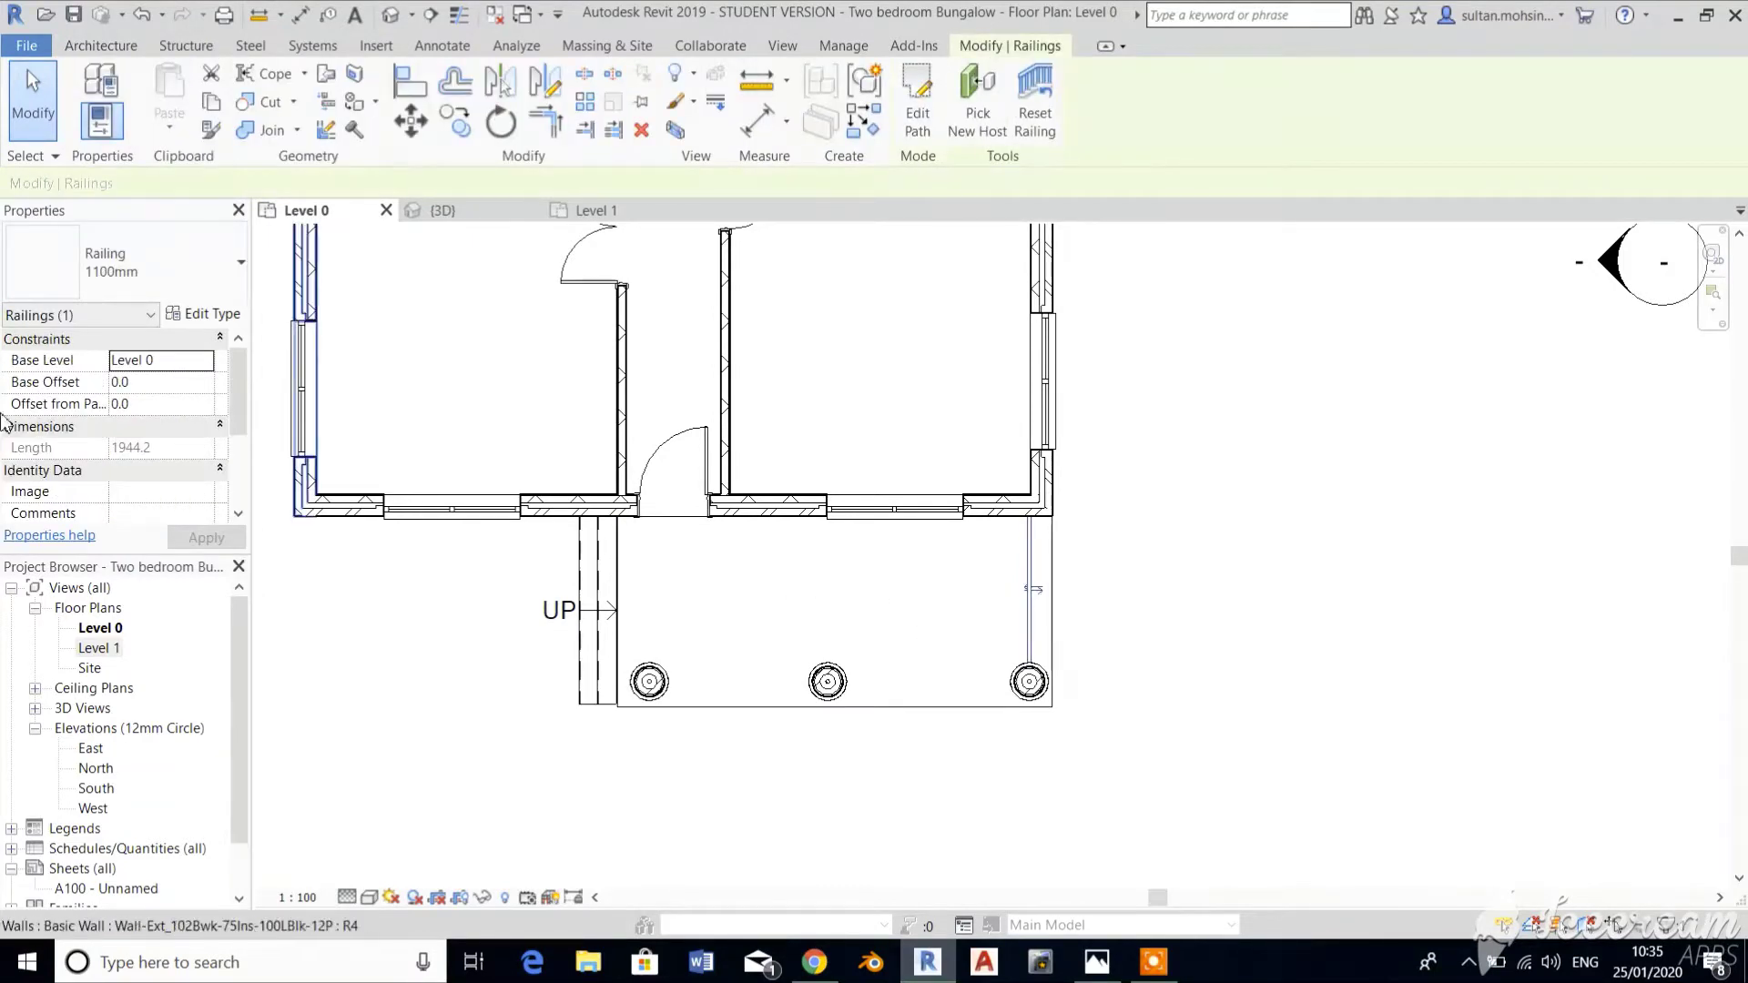
click(157, 262)
click(196, 424)
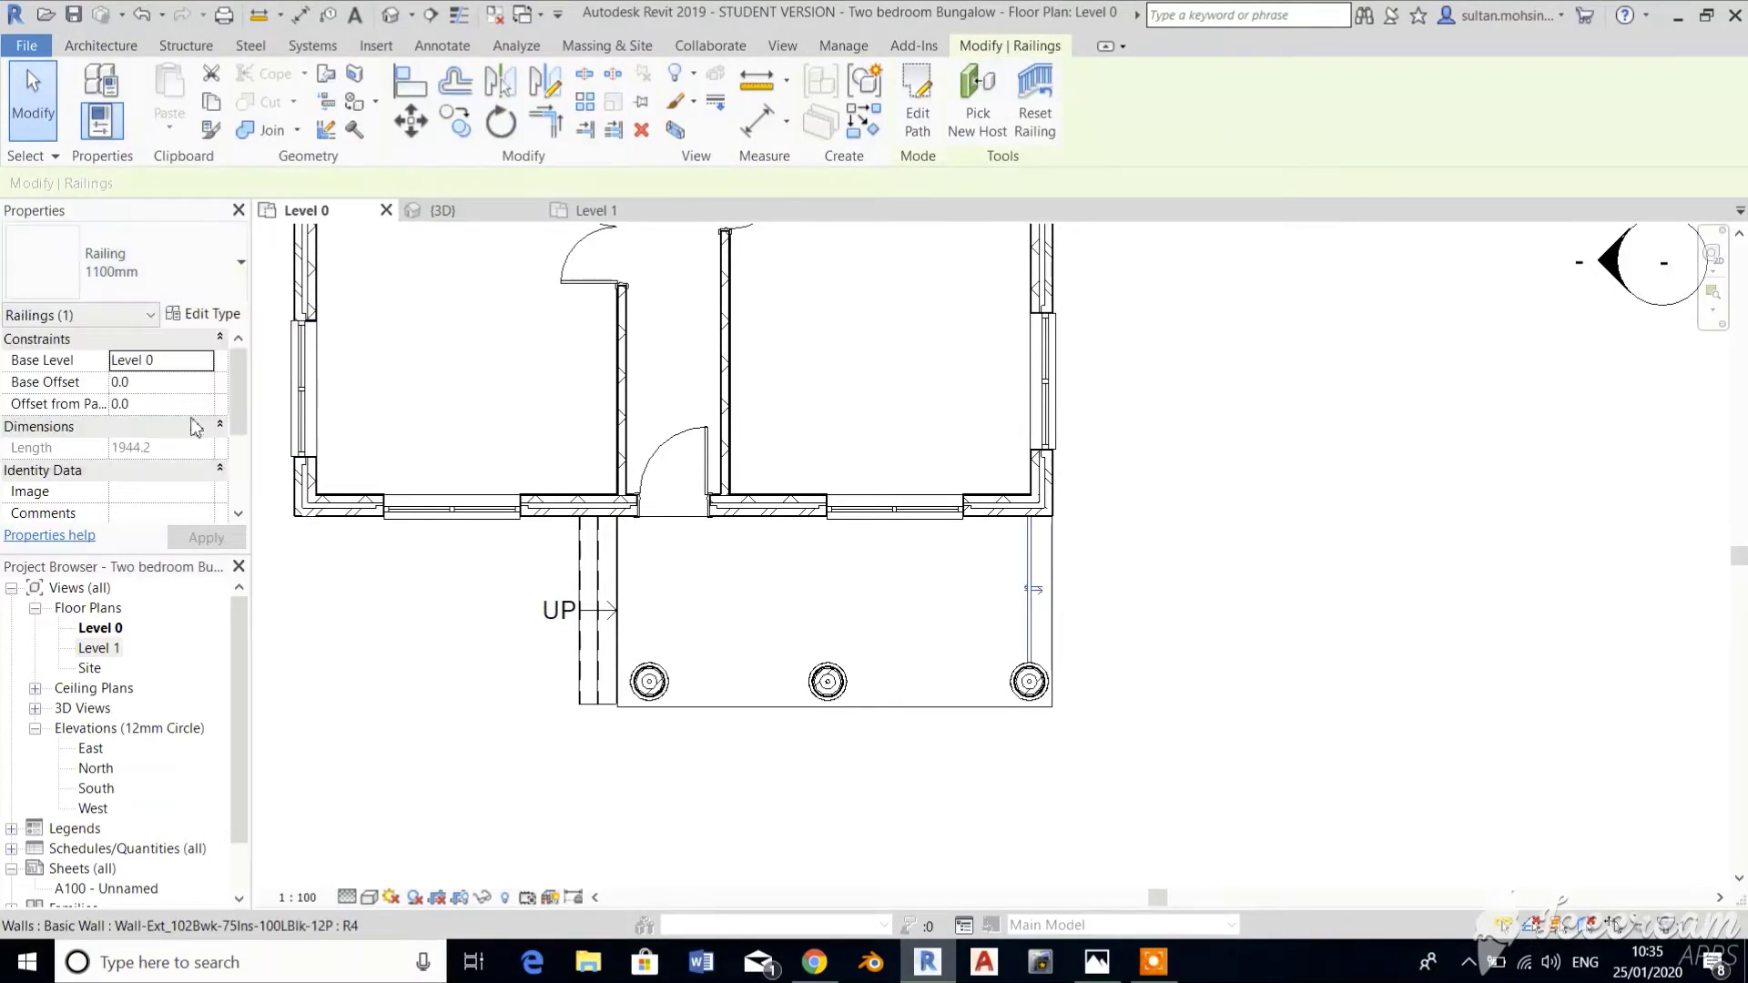
click(1354, 617)
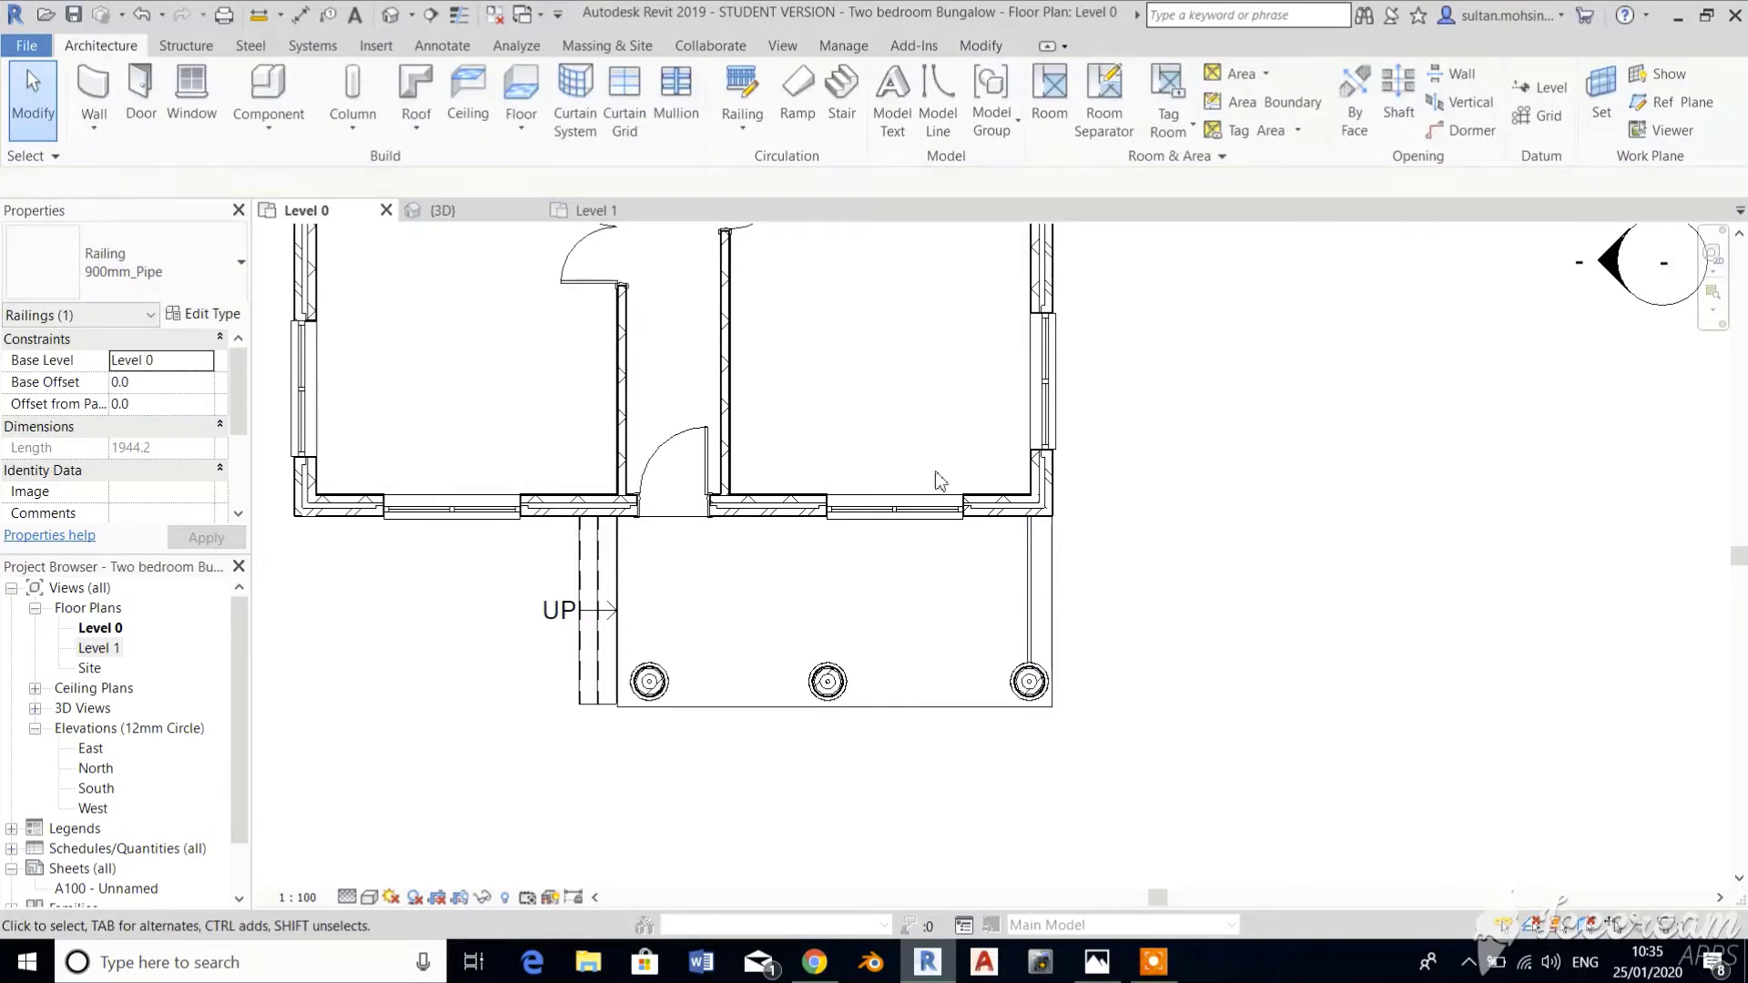
Draw a front railing about 2173 mm long between the right-hand and middle porch columns and finish the path.
click(744, 118)
scroll(978, 621, up, 4)
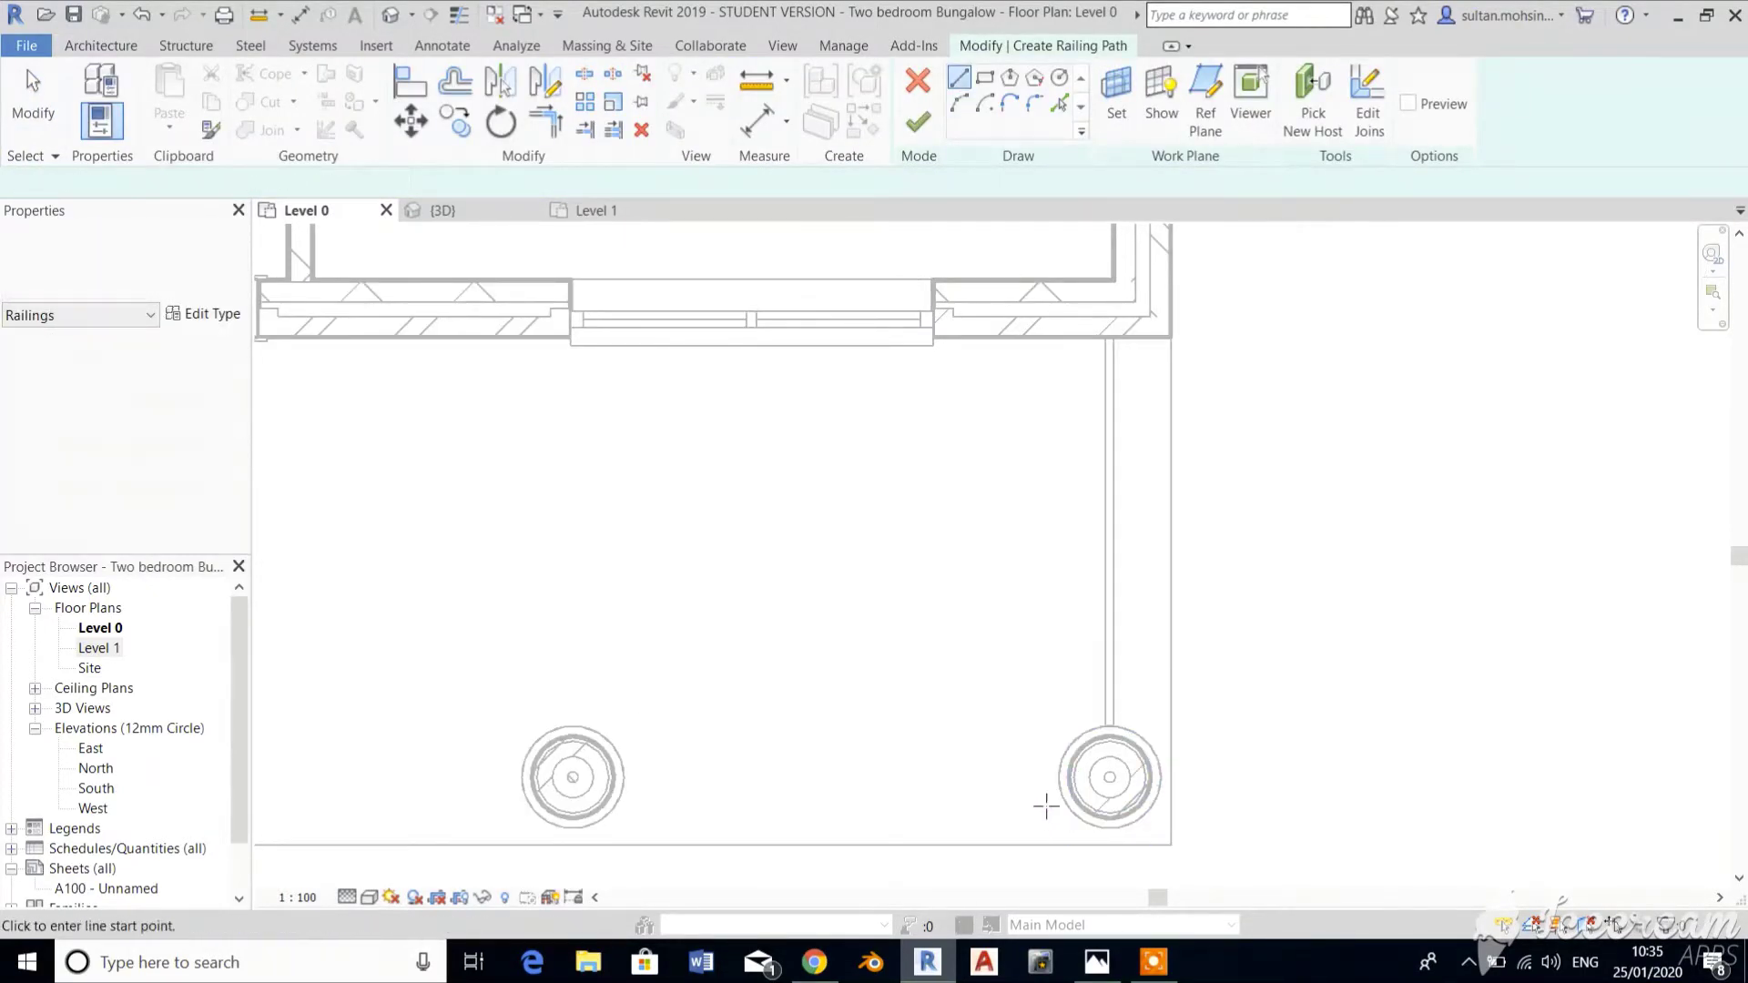
click(1059, 777)
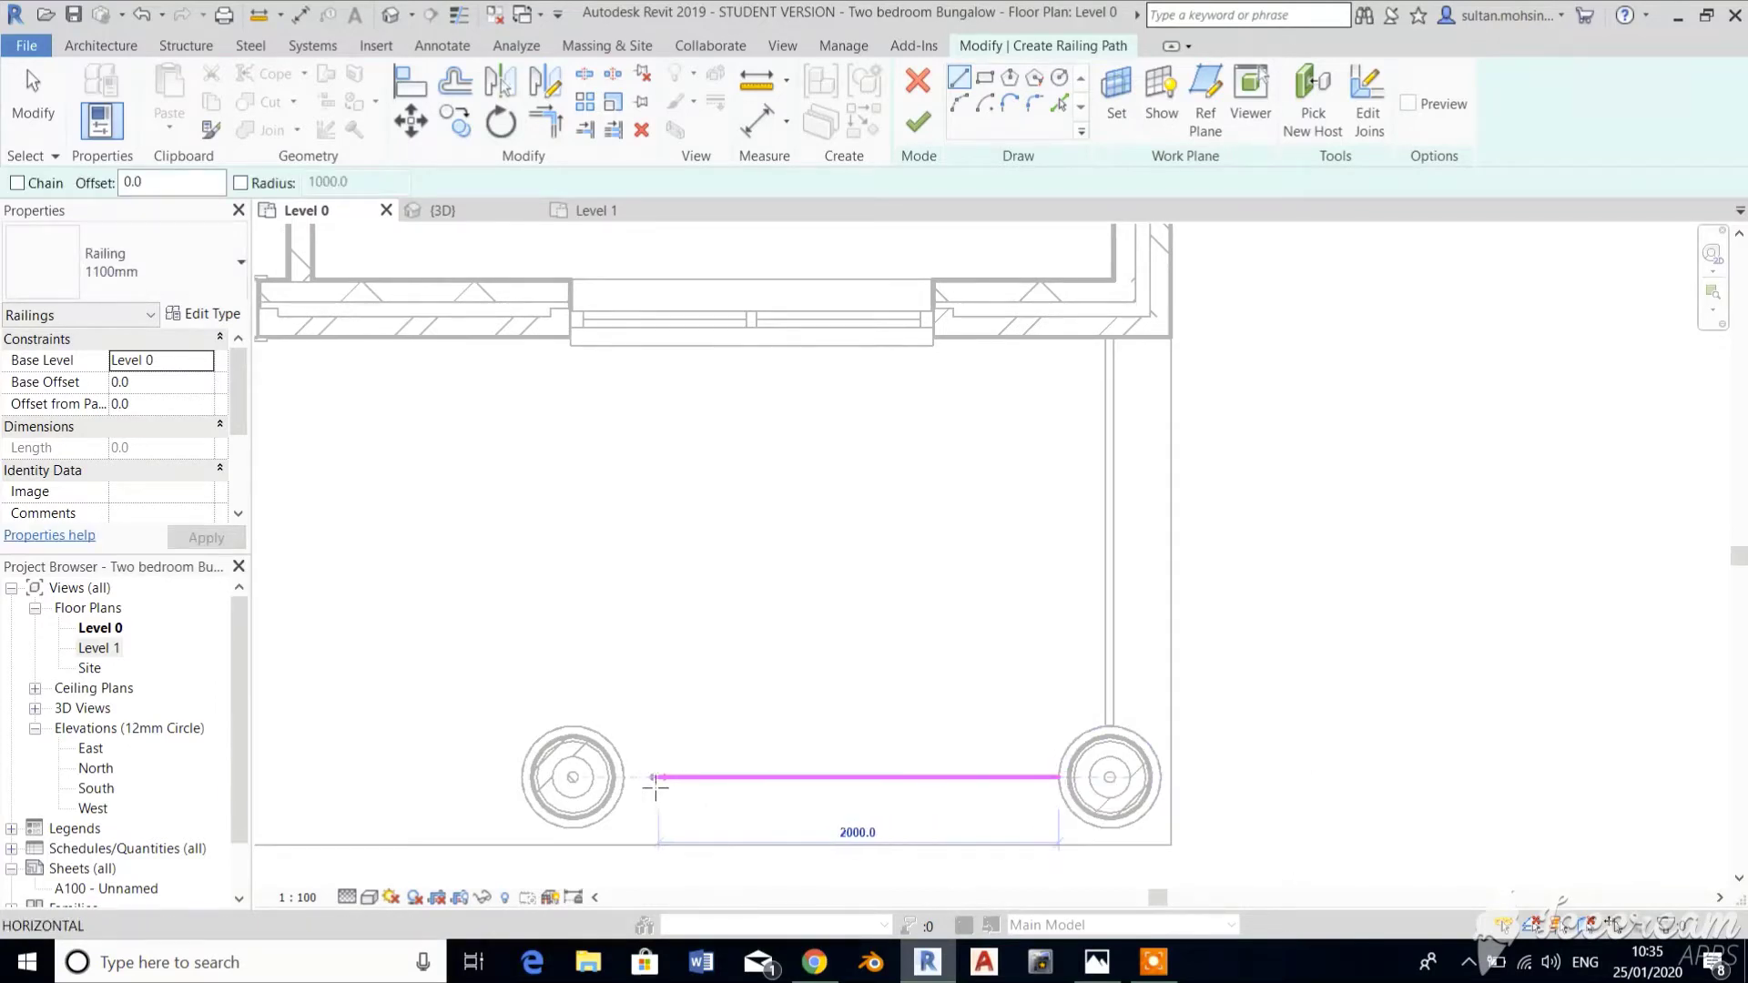
click(625, 778)
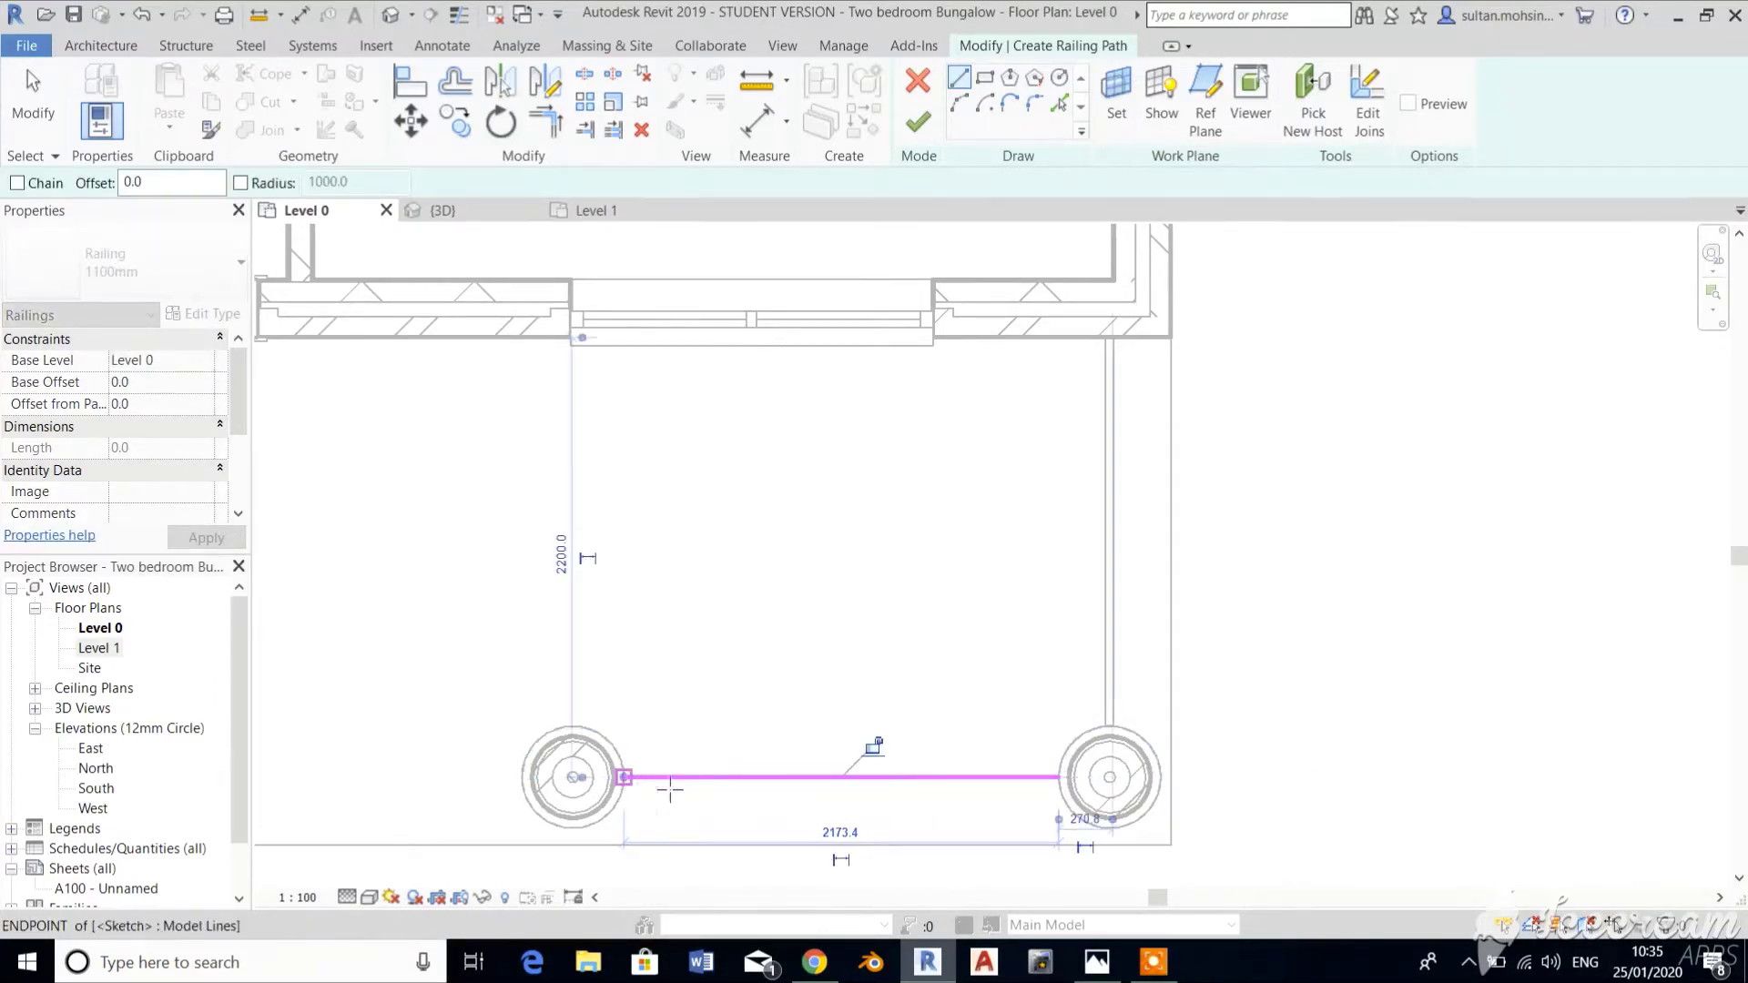
click(918, 121)
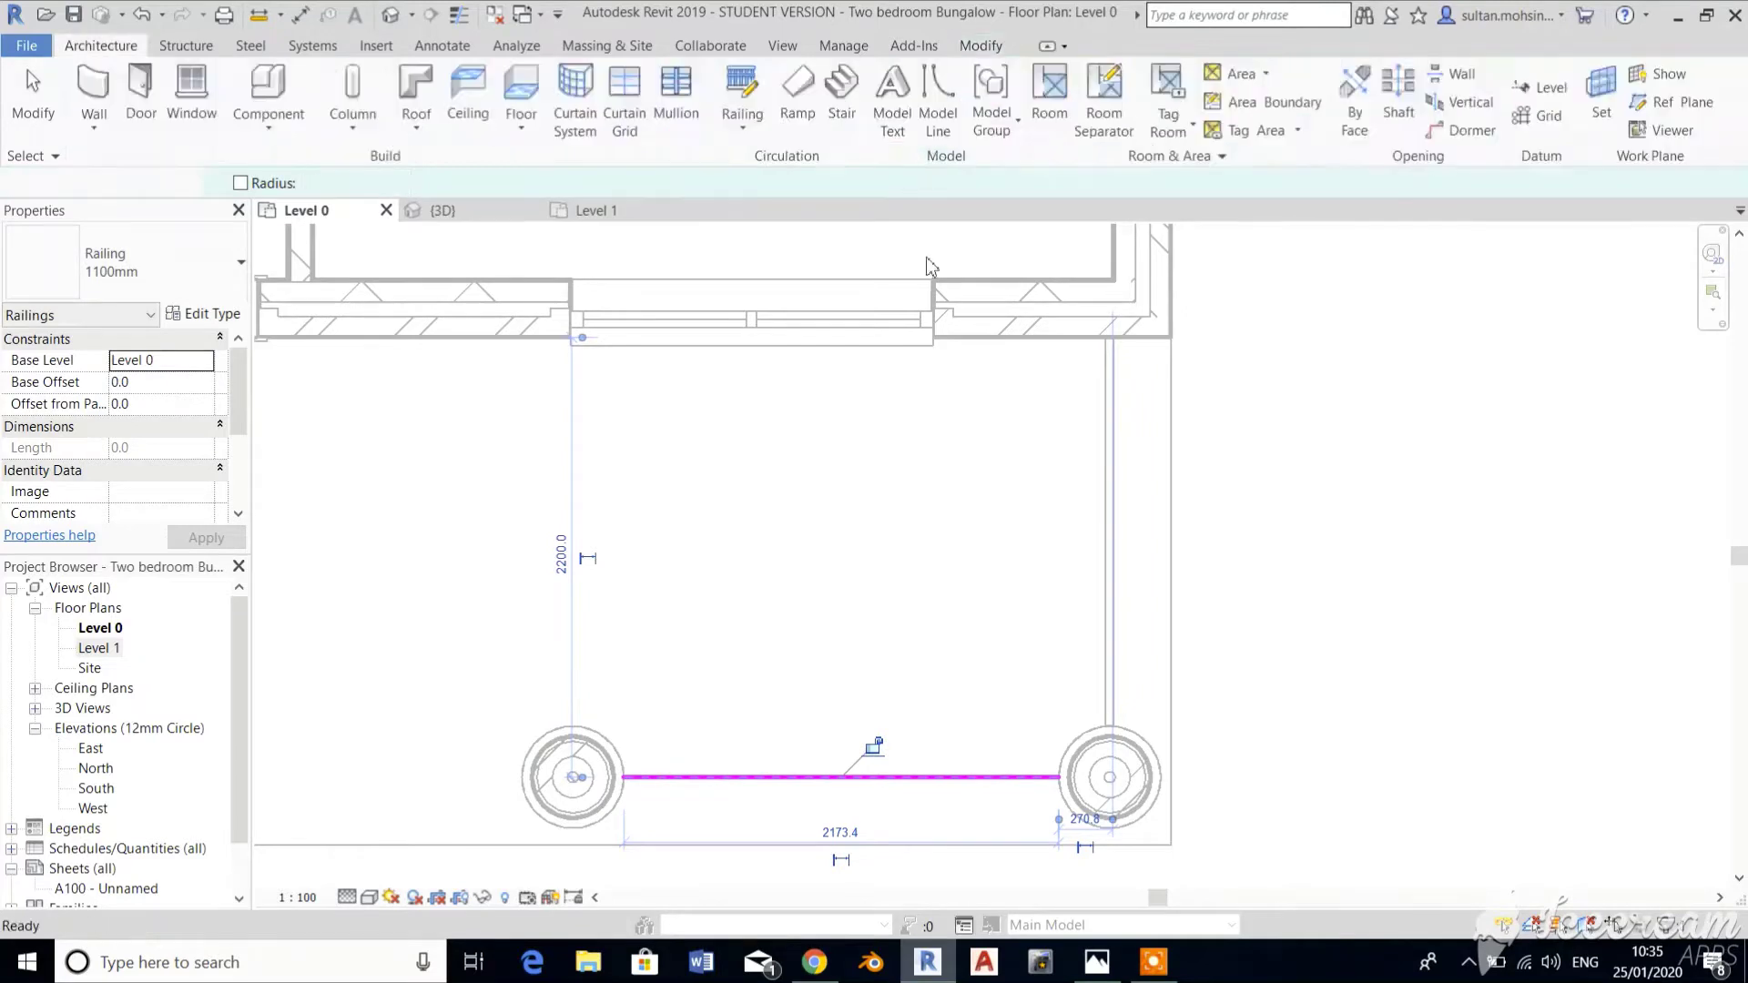
scroll(991, 526, down, 4)
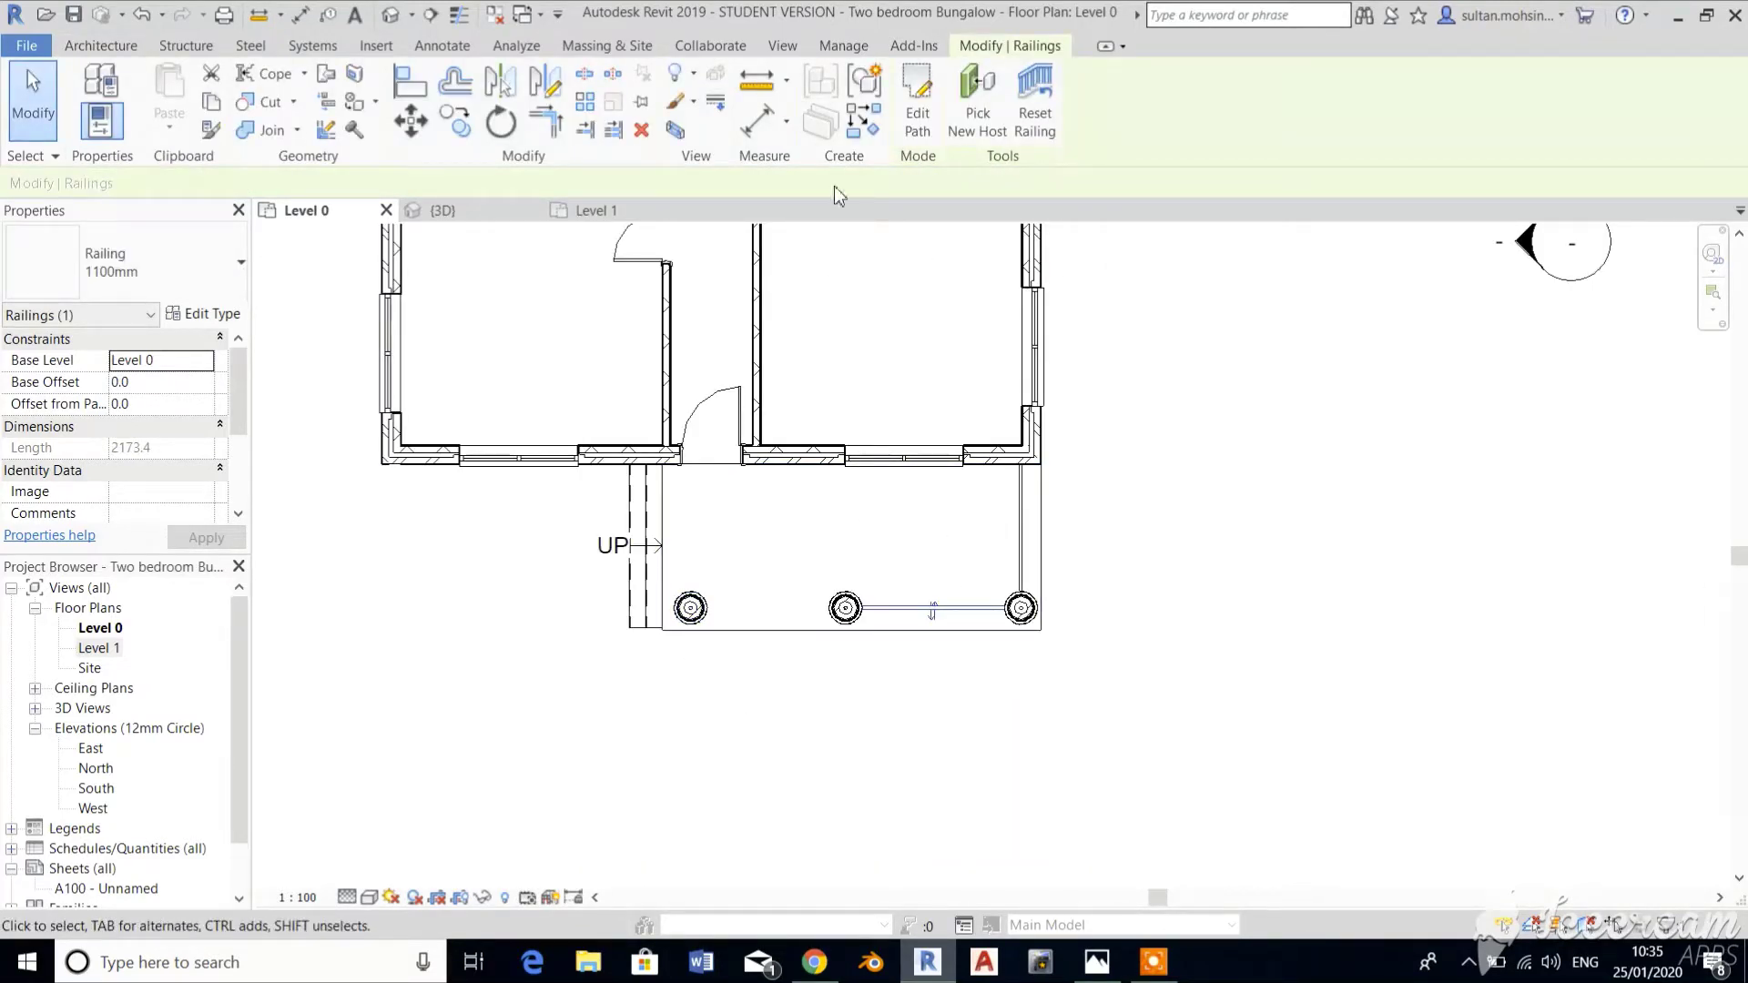
Change the front railing between the middle and right-hand columns to 900mm, and settle on the 900mm_Pipe type.
click(128, 45)
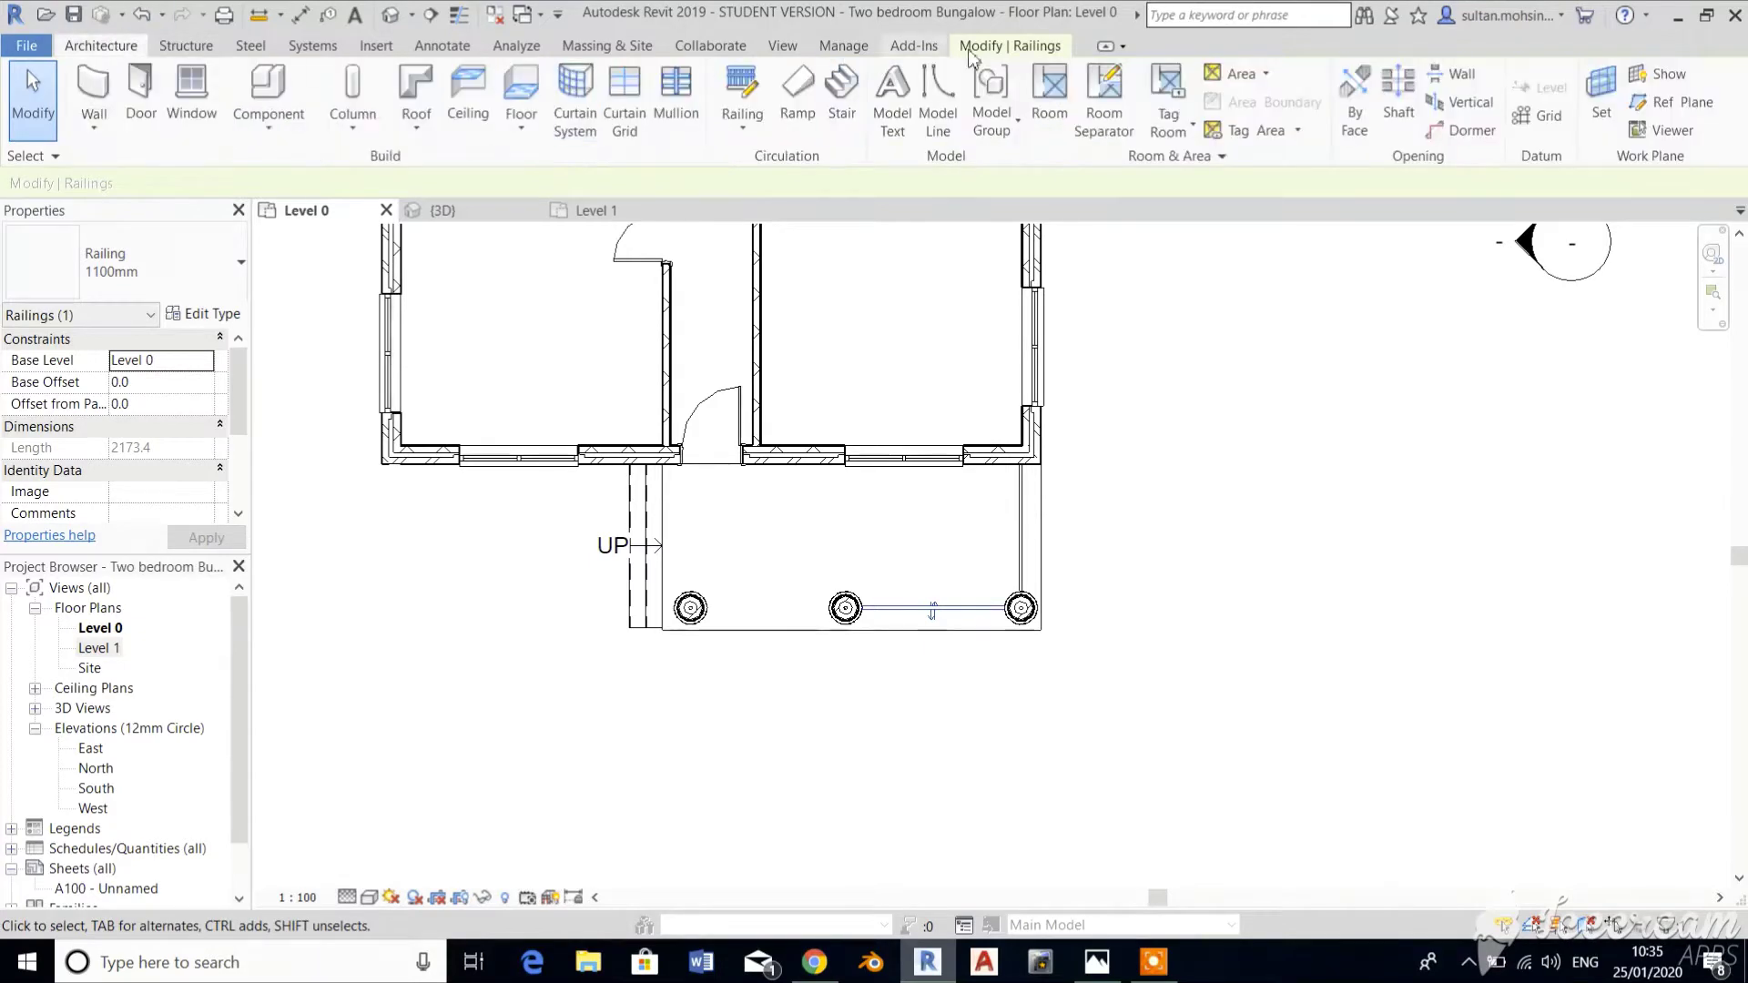
click(128, 265)
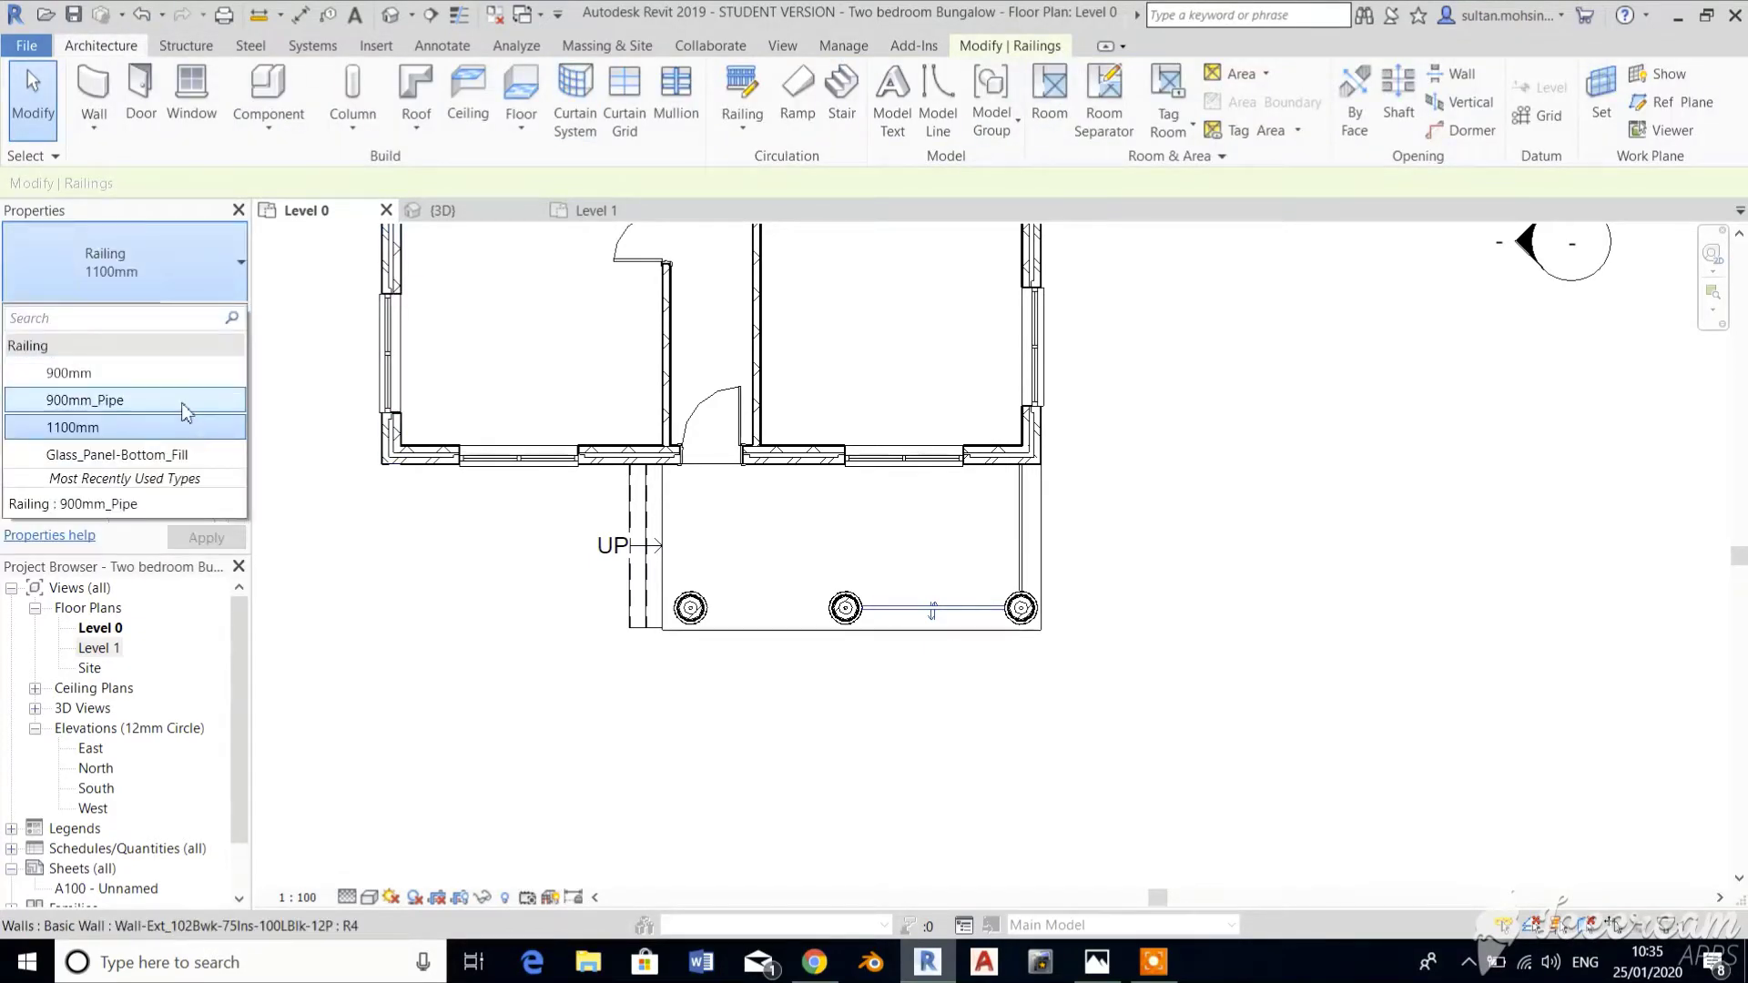
click(178, 371)
click(164, 250)
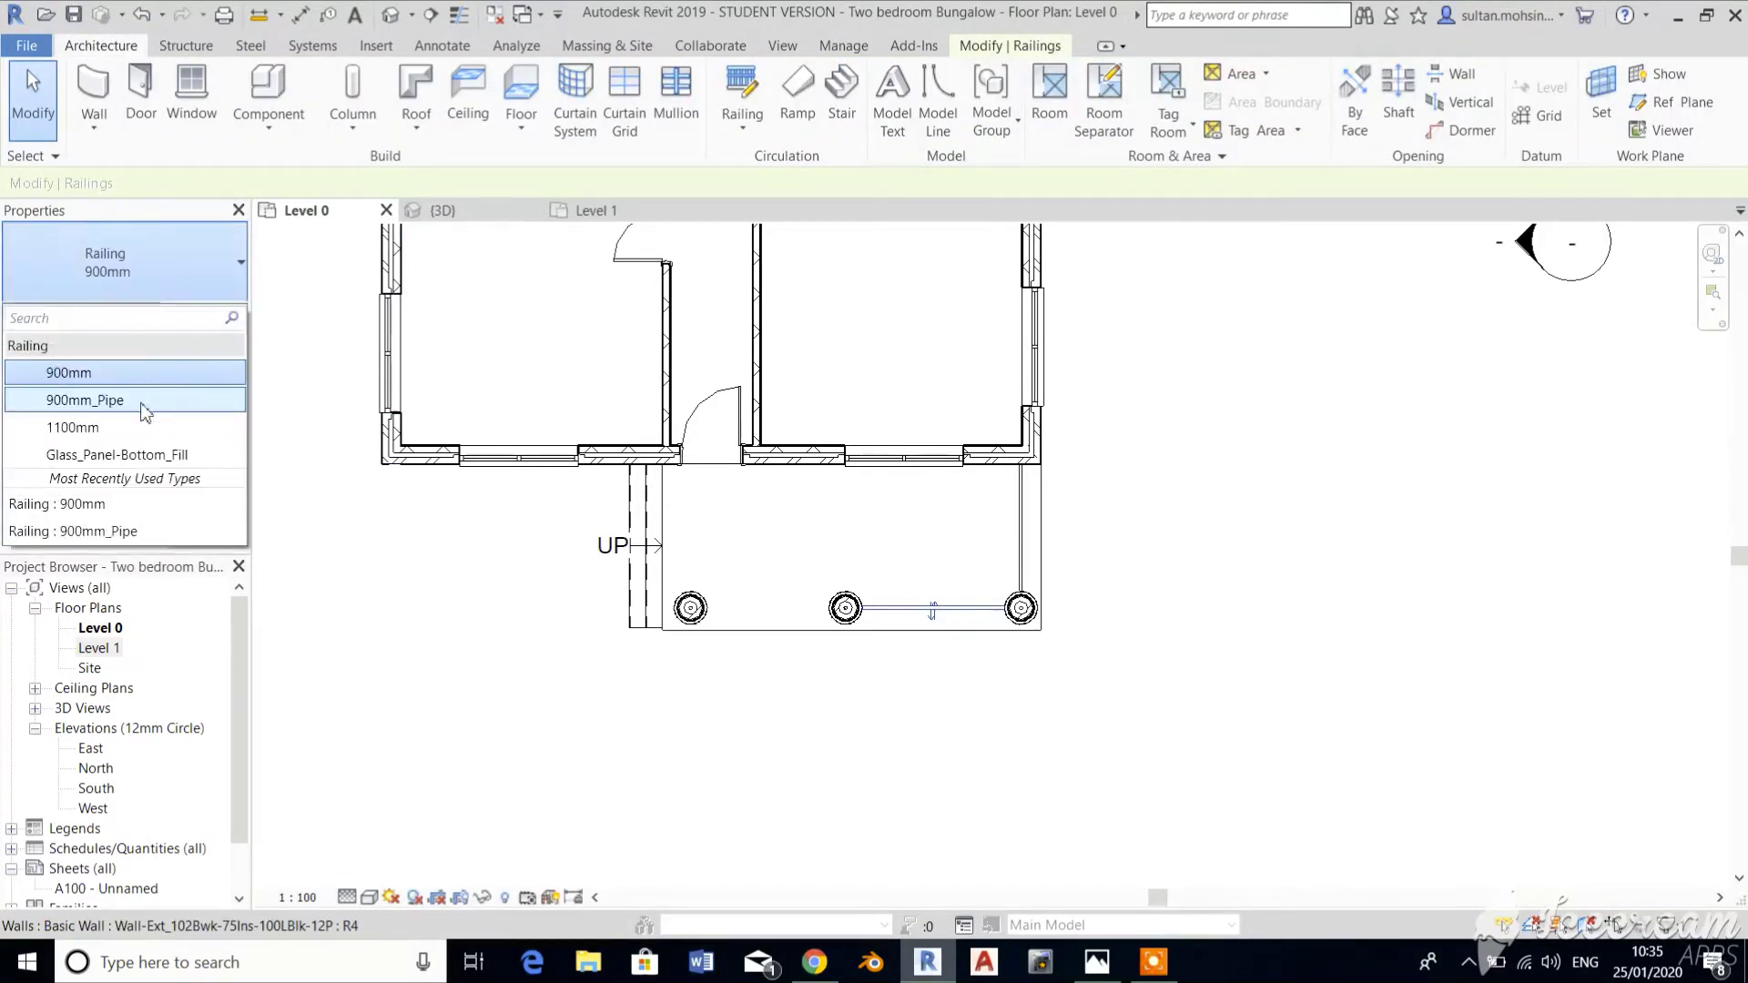
click(85, 394)
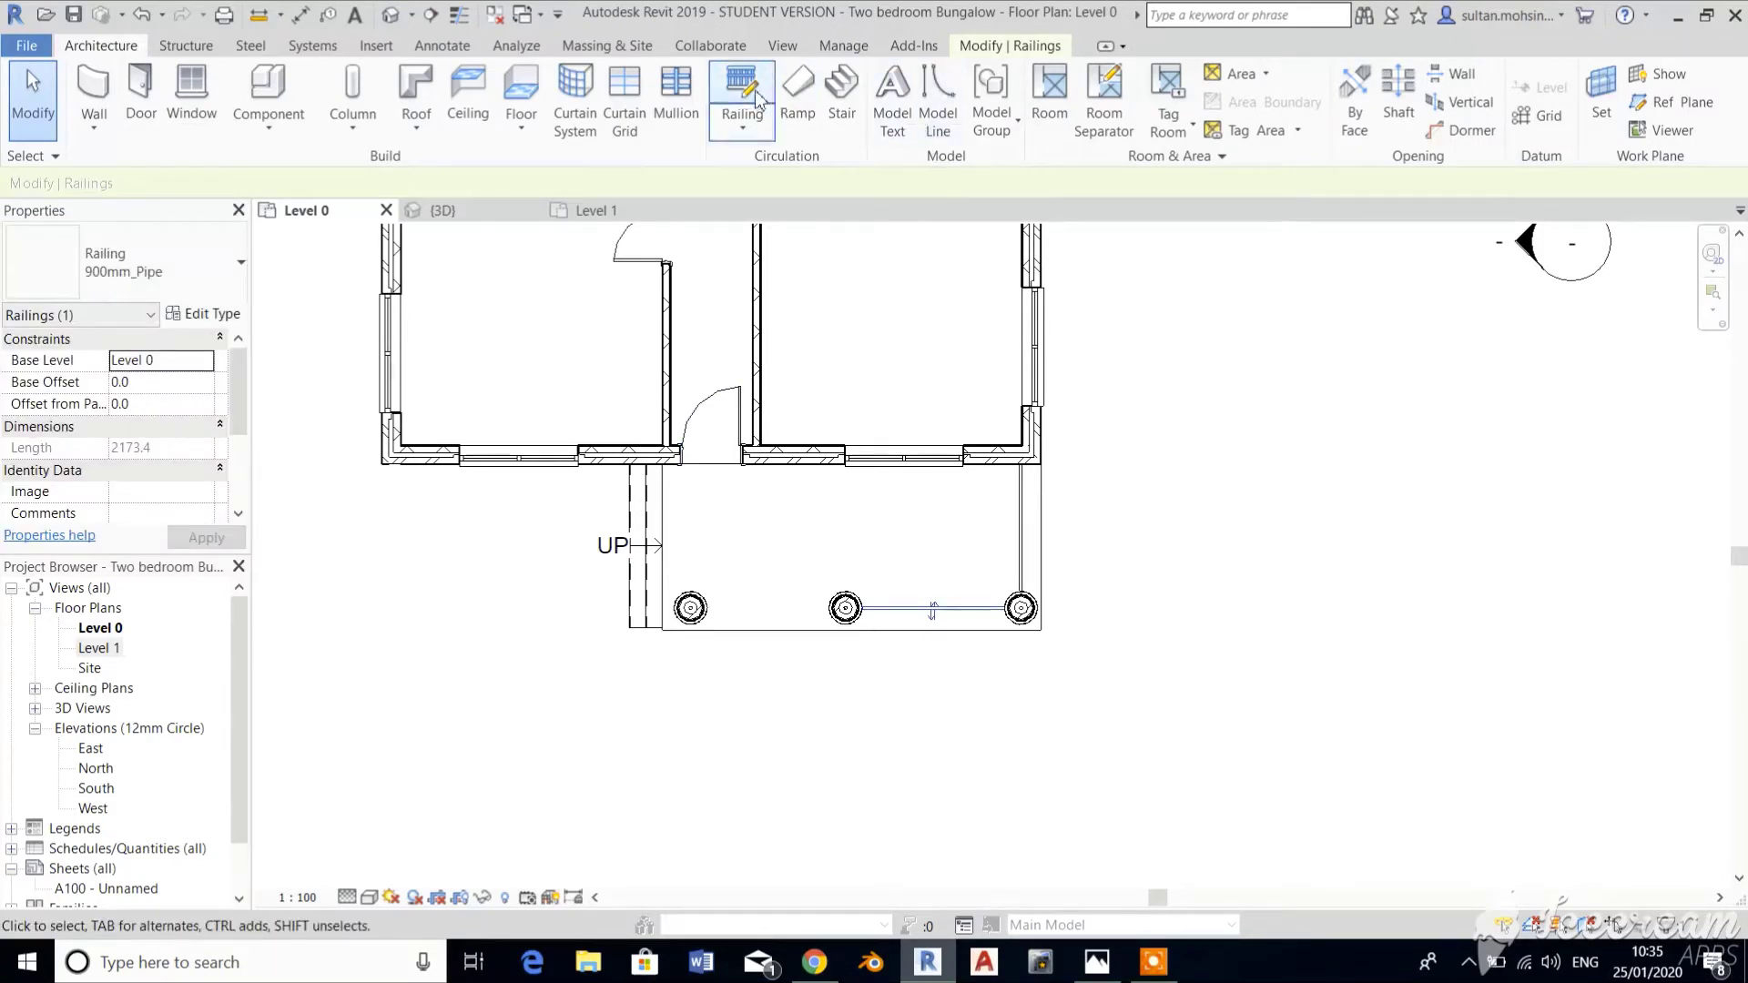
click(788, 323)
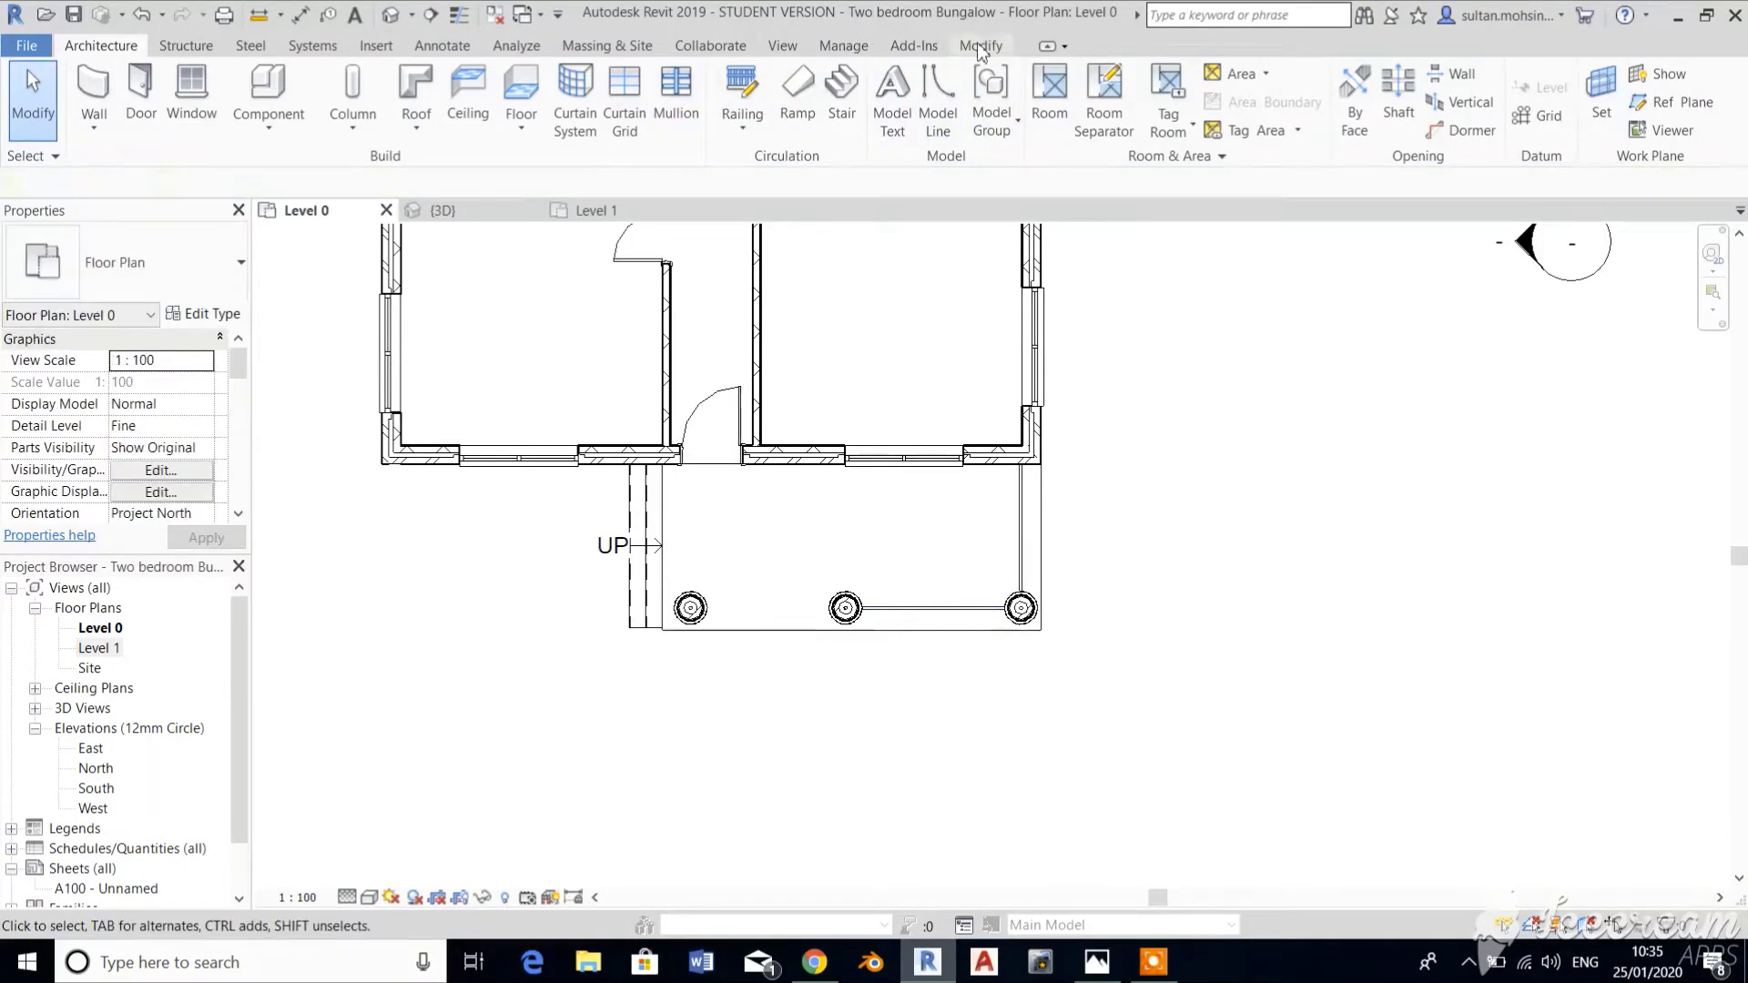
Draw a front railing about 1858 mm long between the middle and left-hand porch columns and finish the path.
click(743, 84)
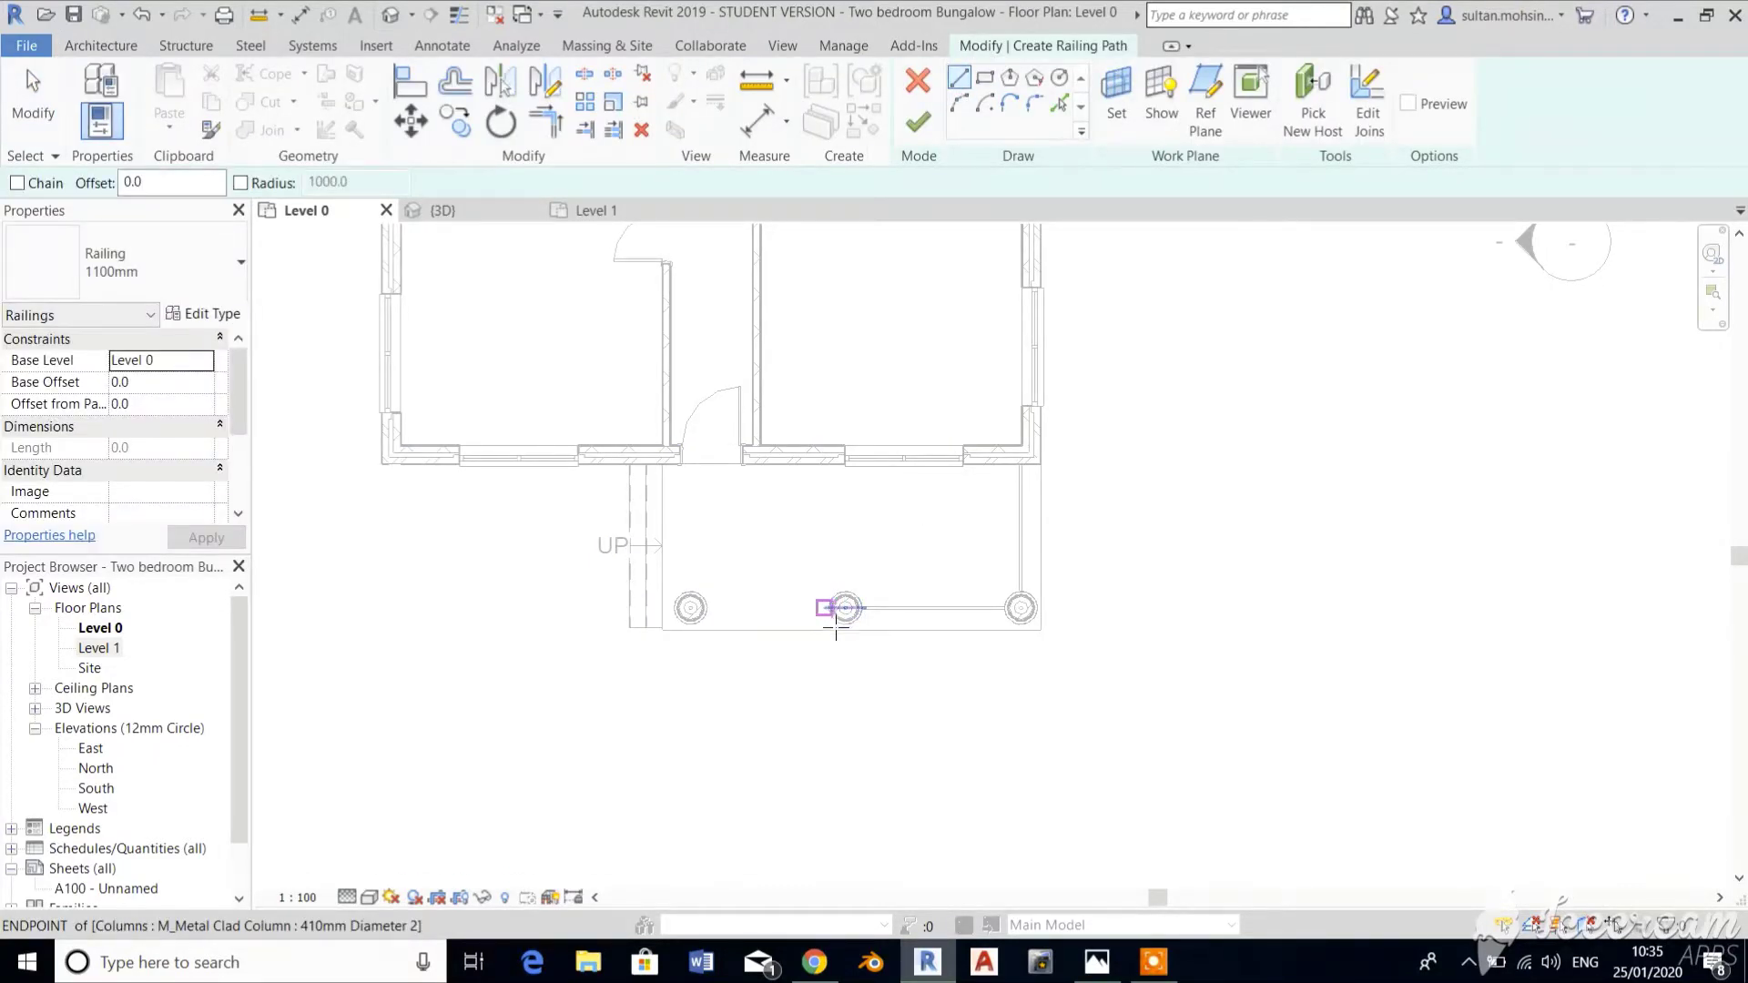
scroll(836, 626, up, 2)
click(834, 603)
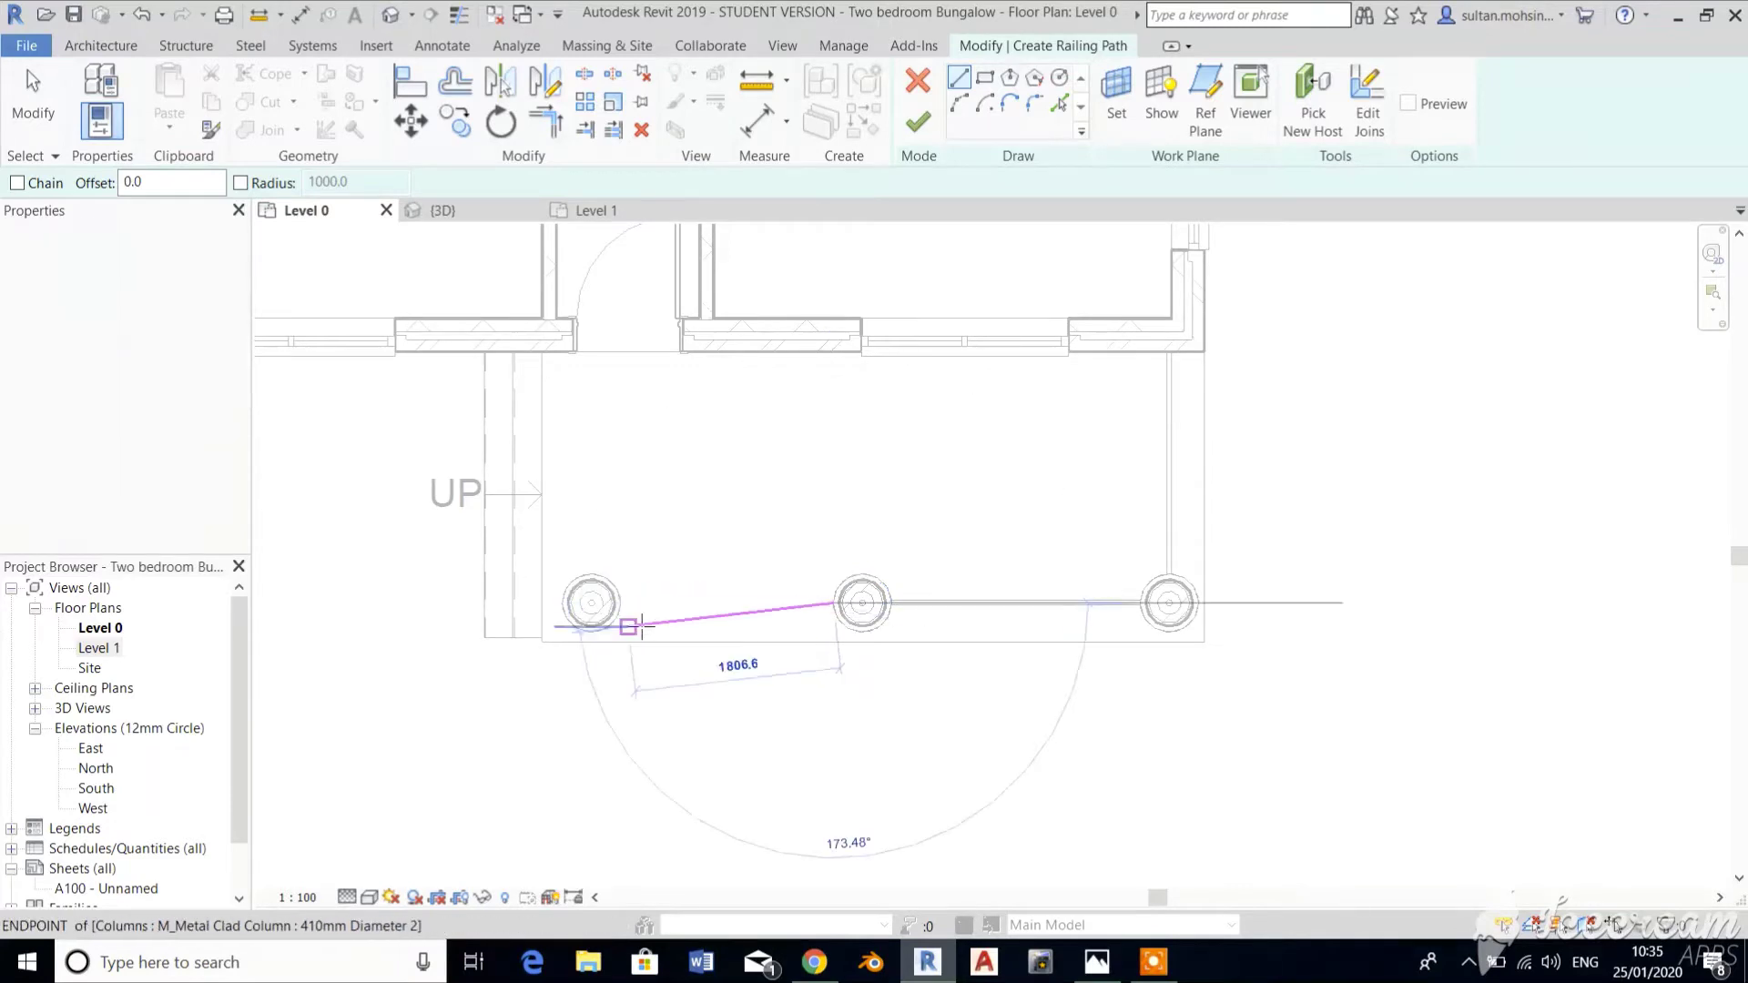
click(621, 602)
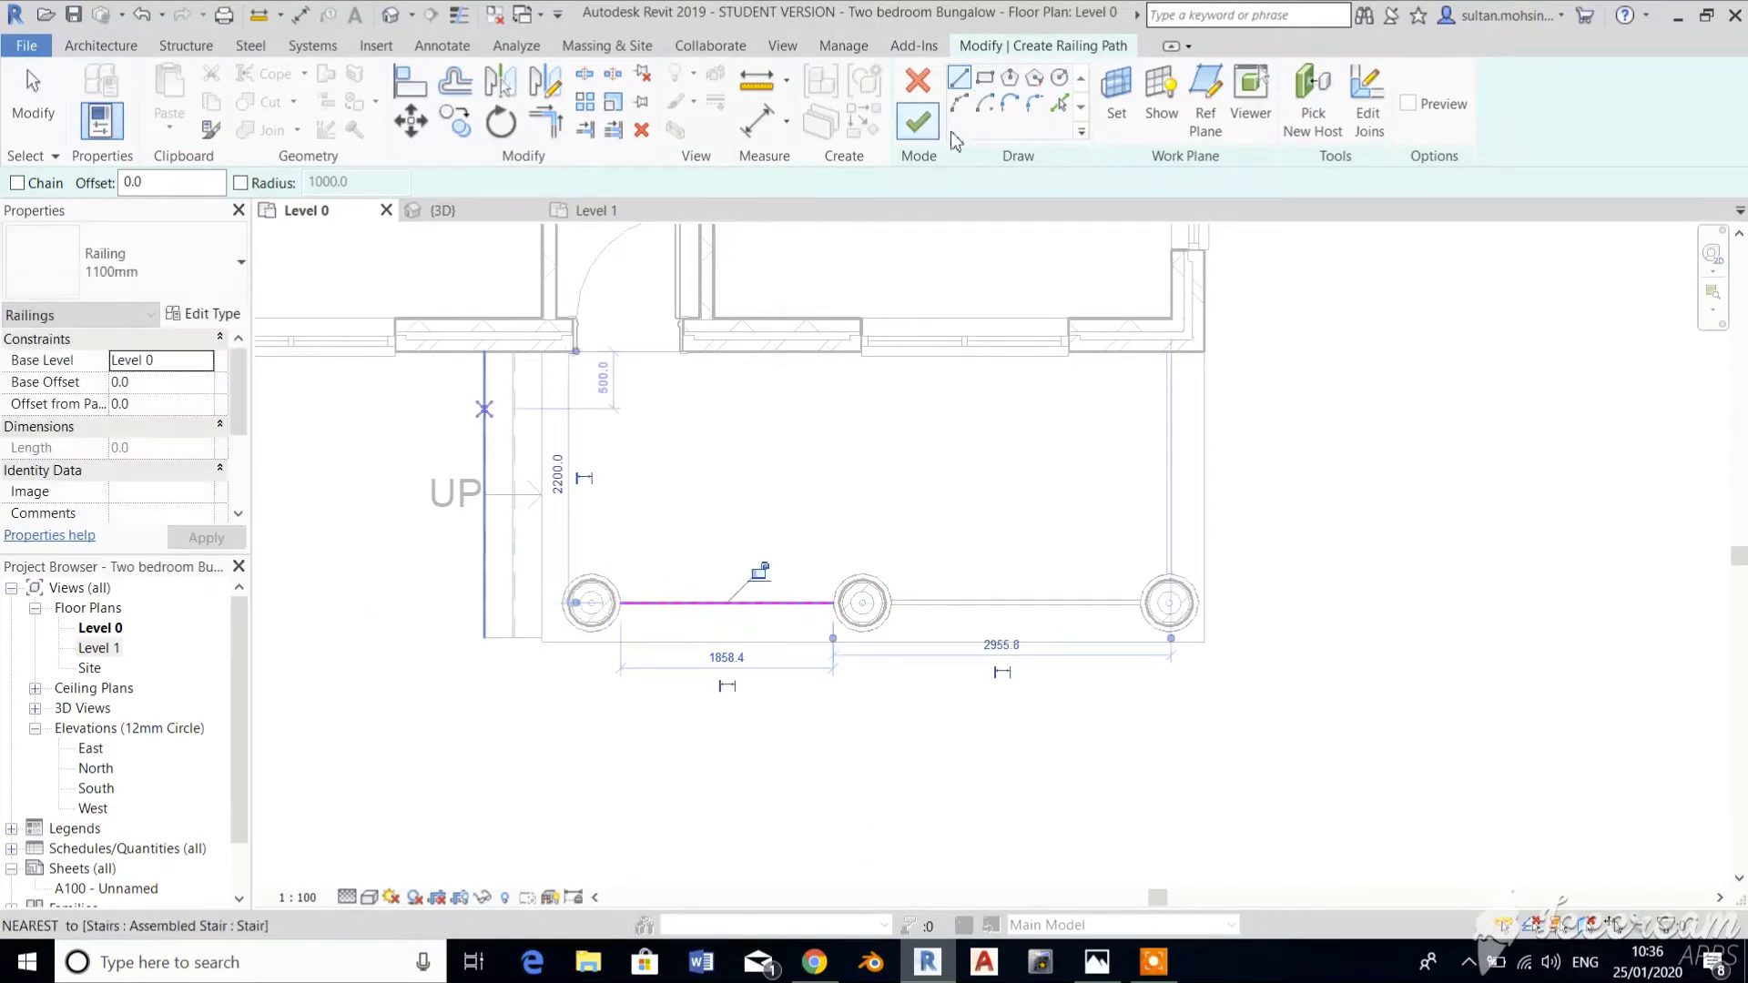
click(918, 121)
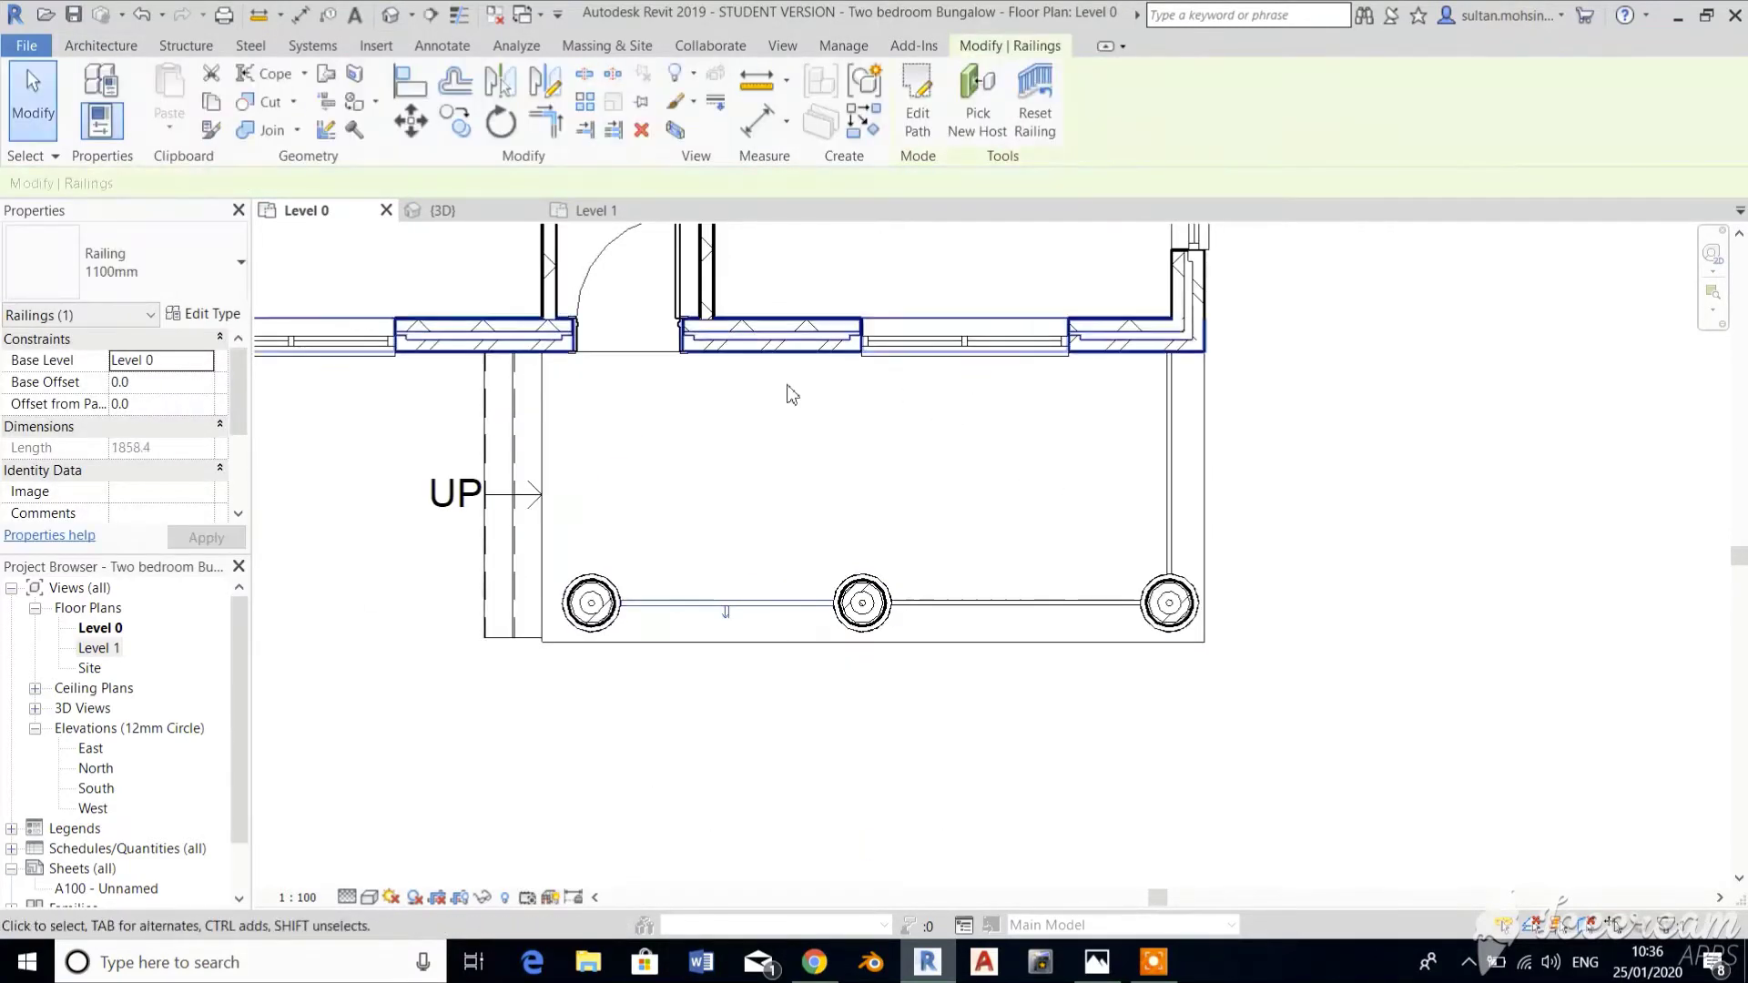
click(1566, 480)
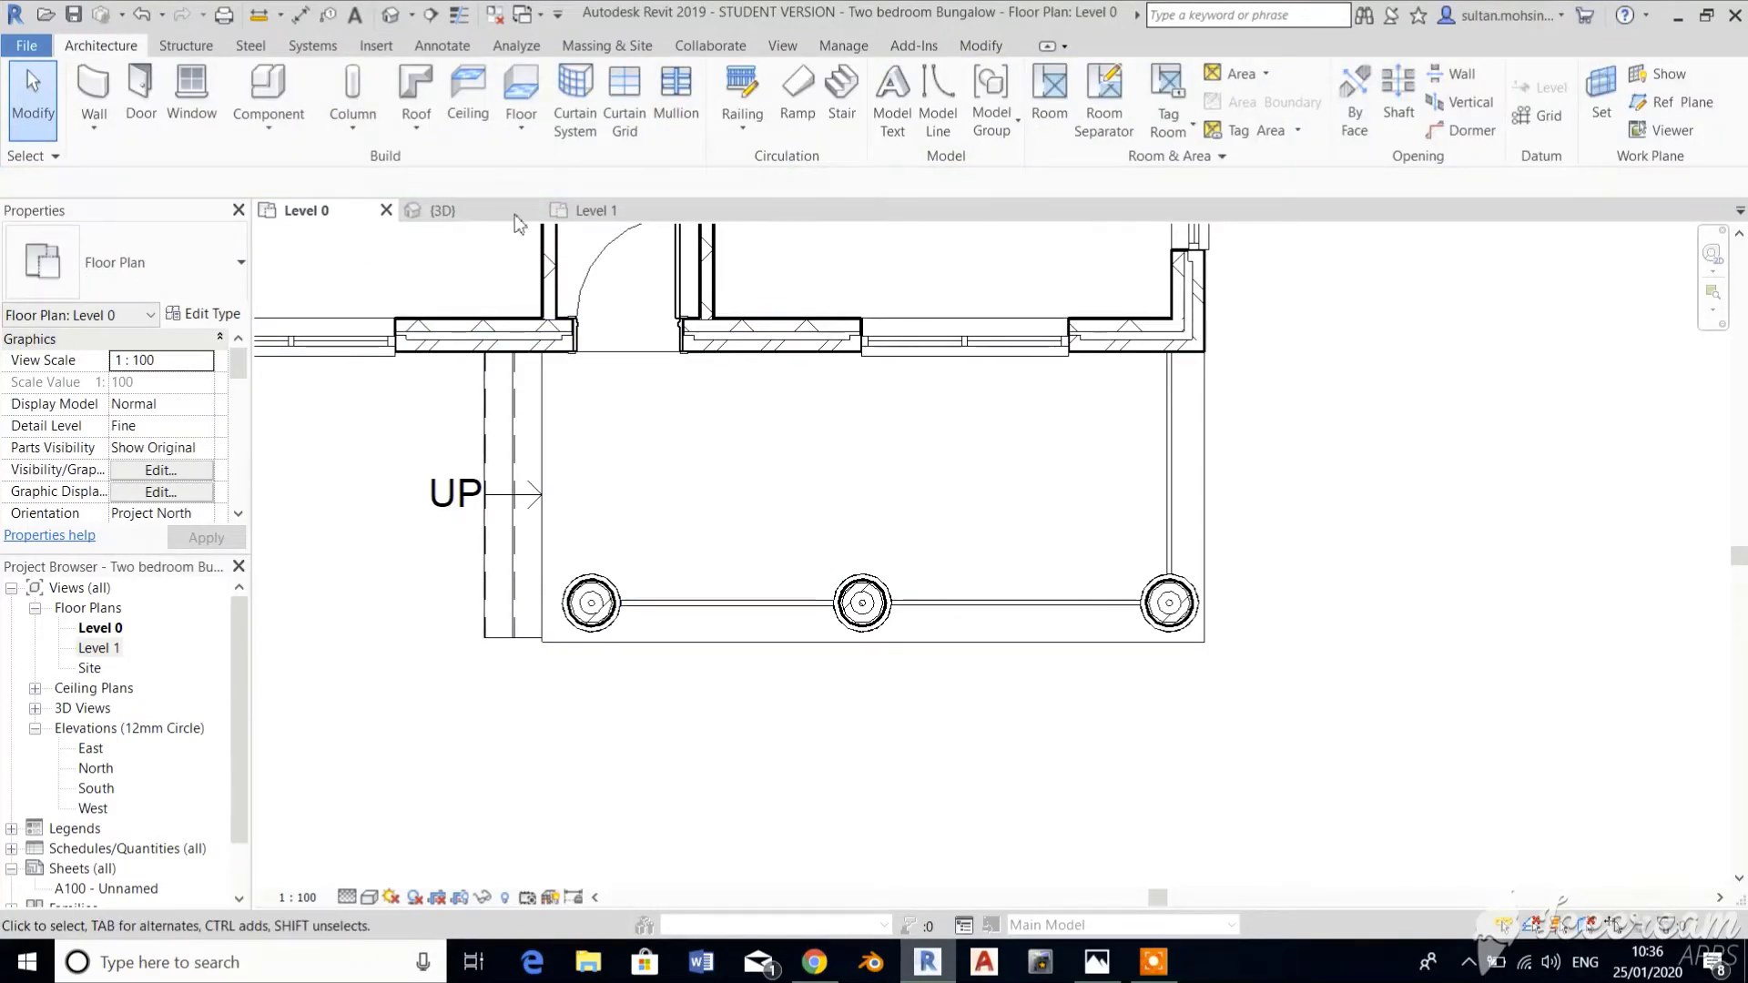
In the 3D view, change the railing between the left-hand and middle columns to the 900mm_Pipe type.
click(474, 215)
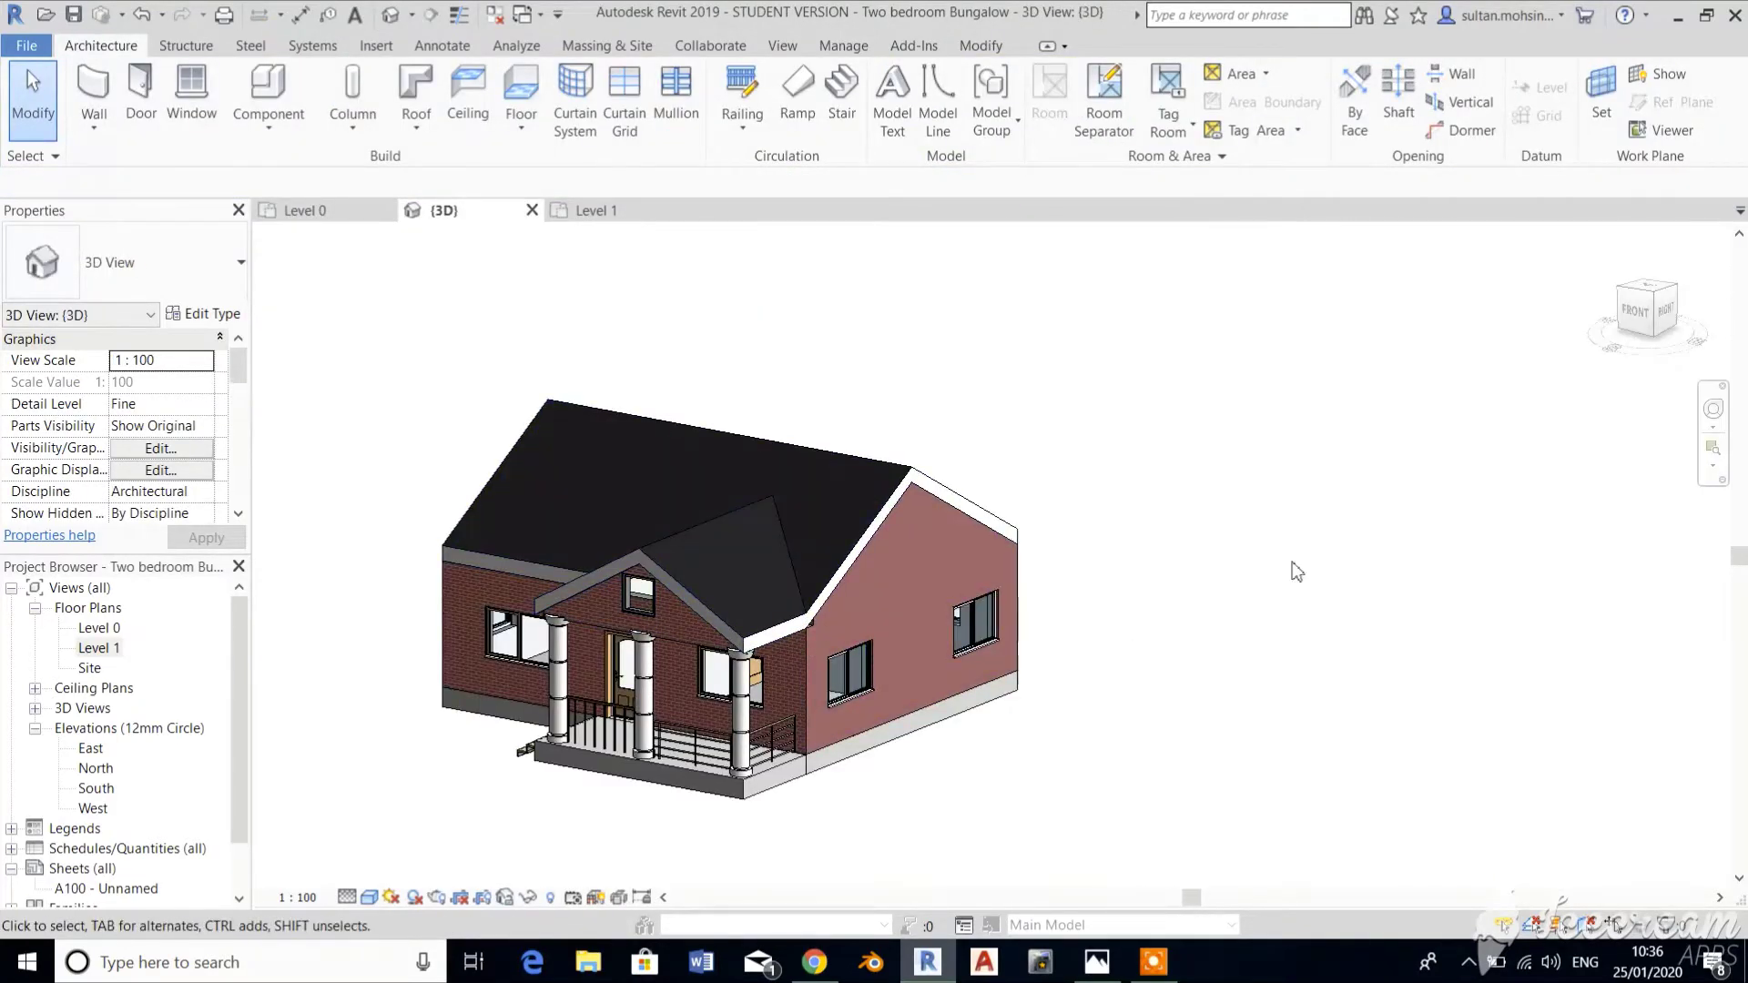
scroll(574, 801, up, 3)
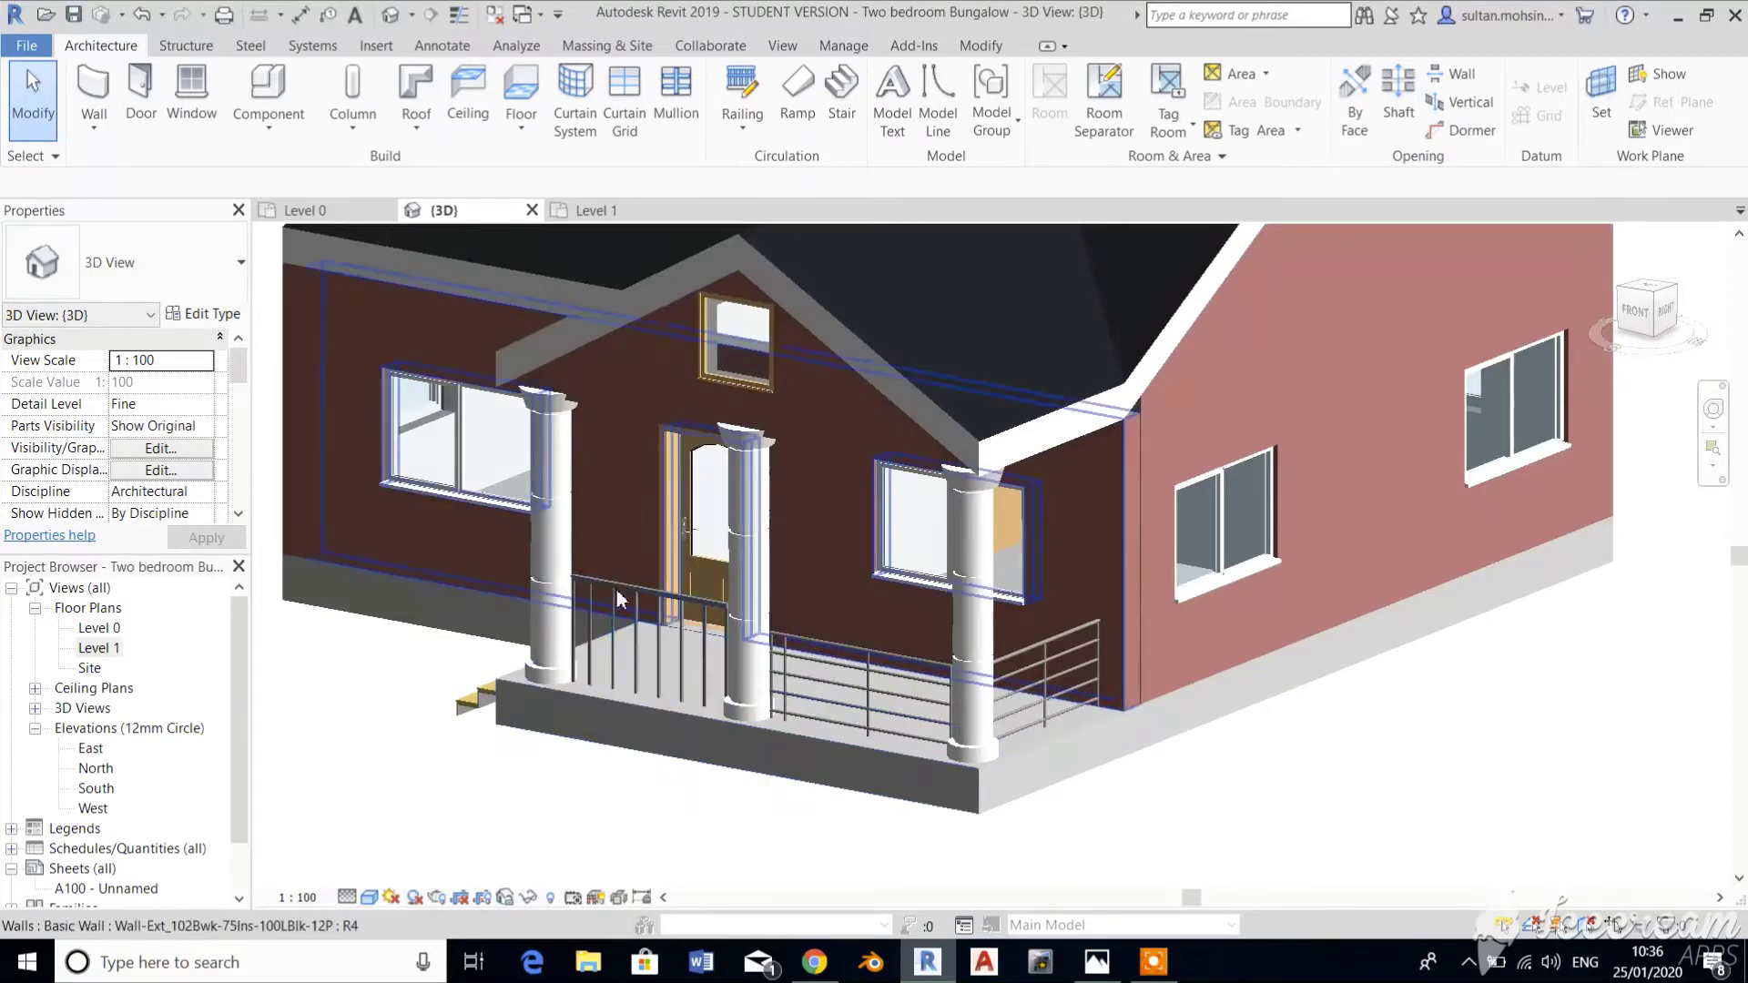
click(665, 606)
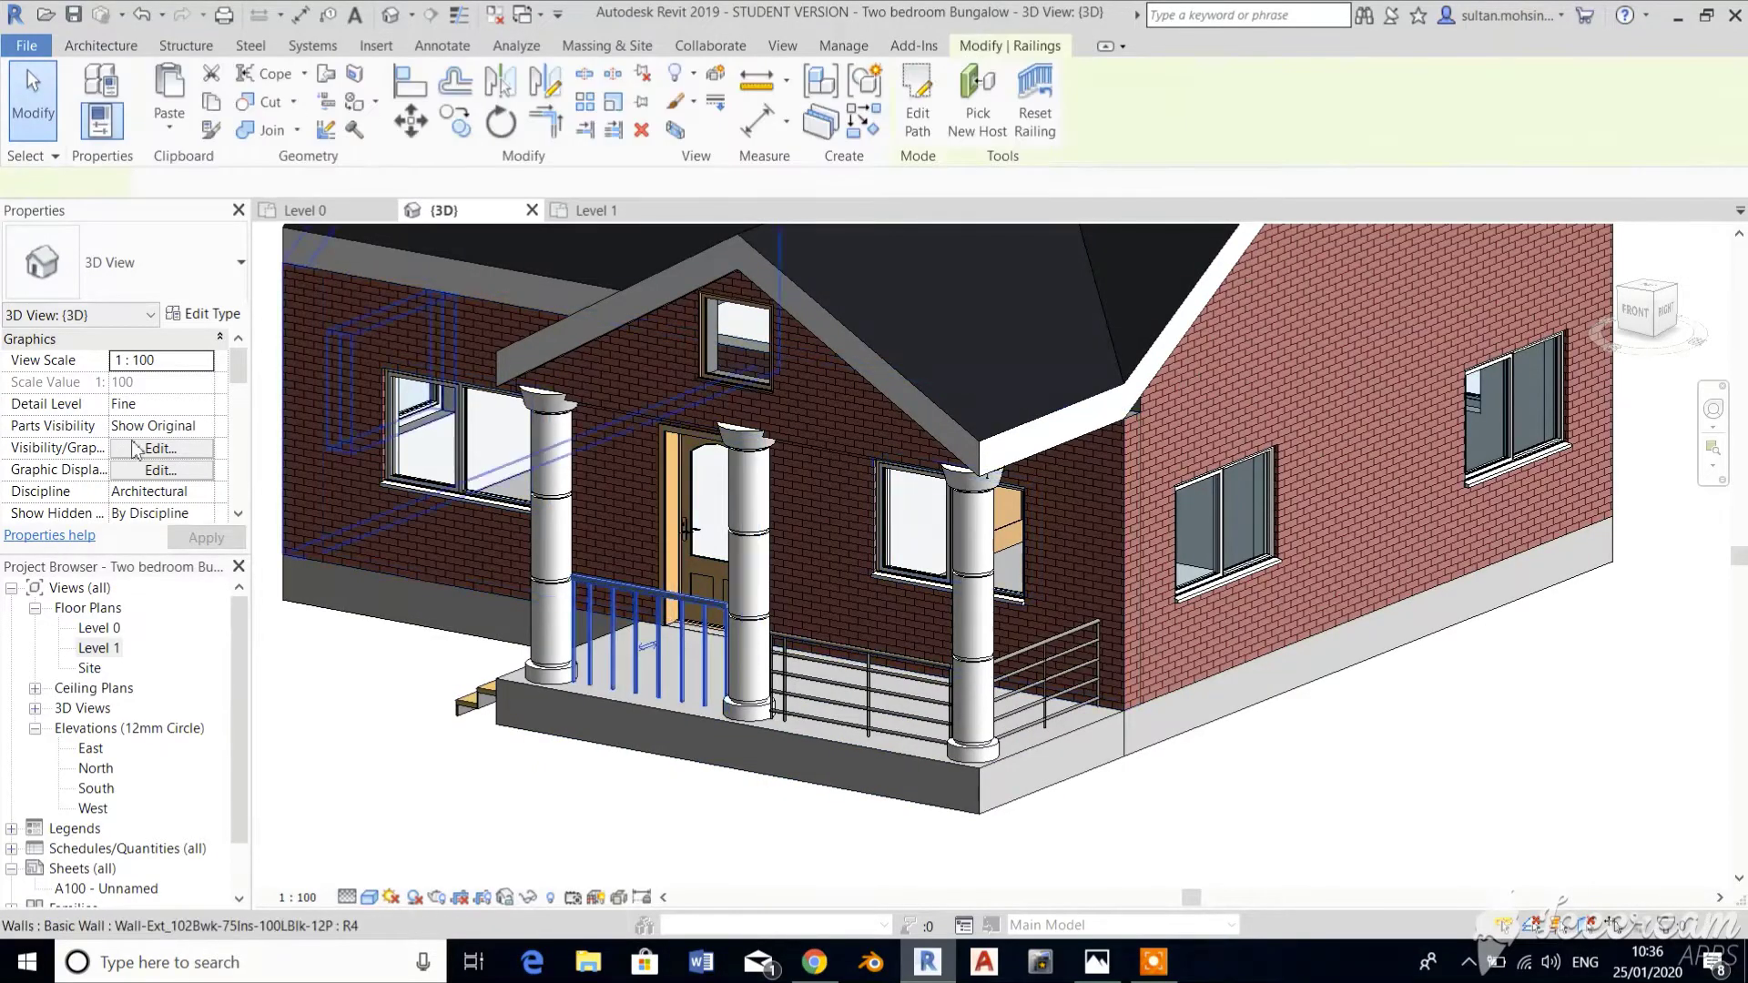
click(128, 264)
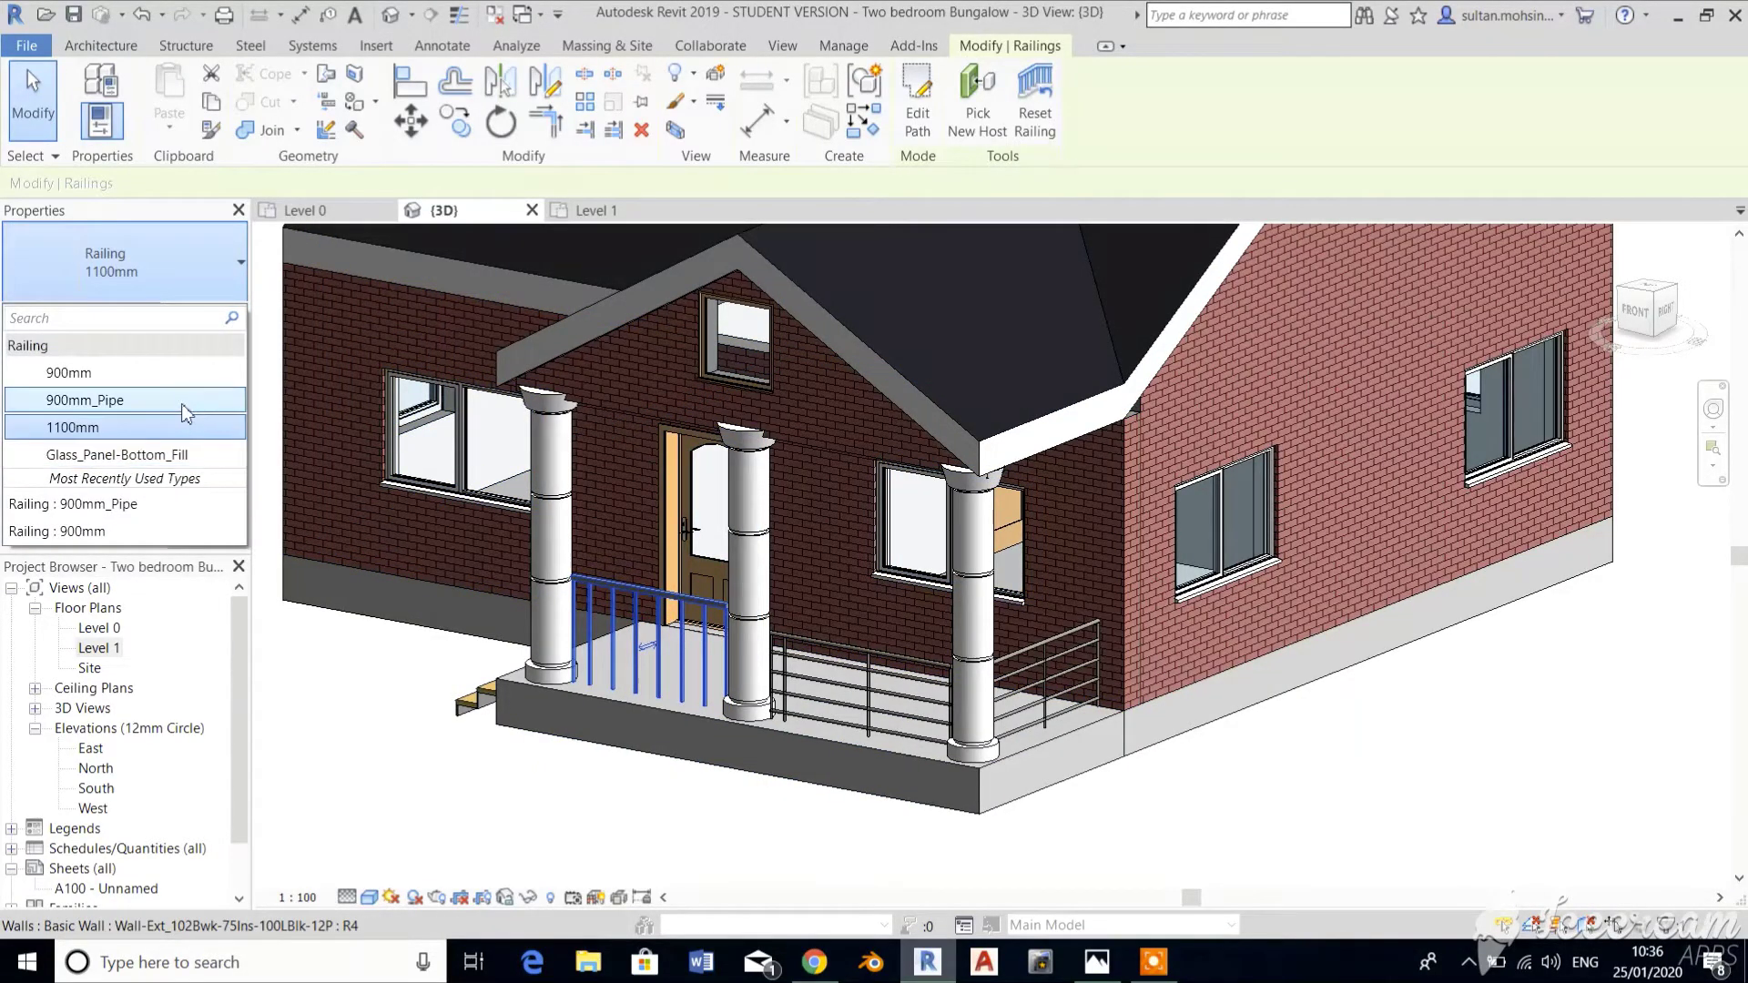
click(650, 681)
click(685, 794)
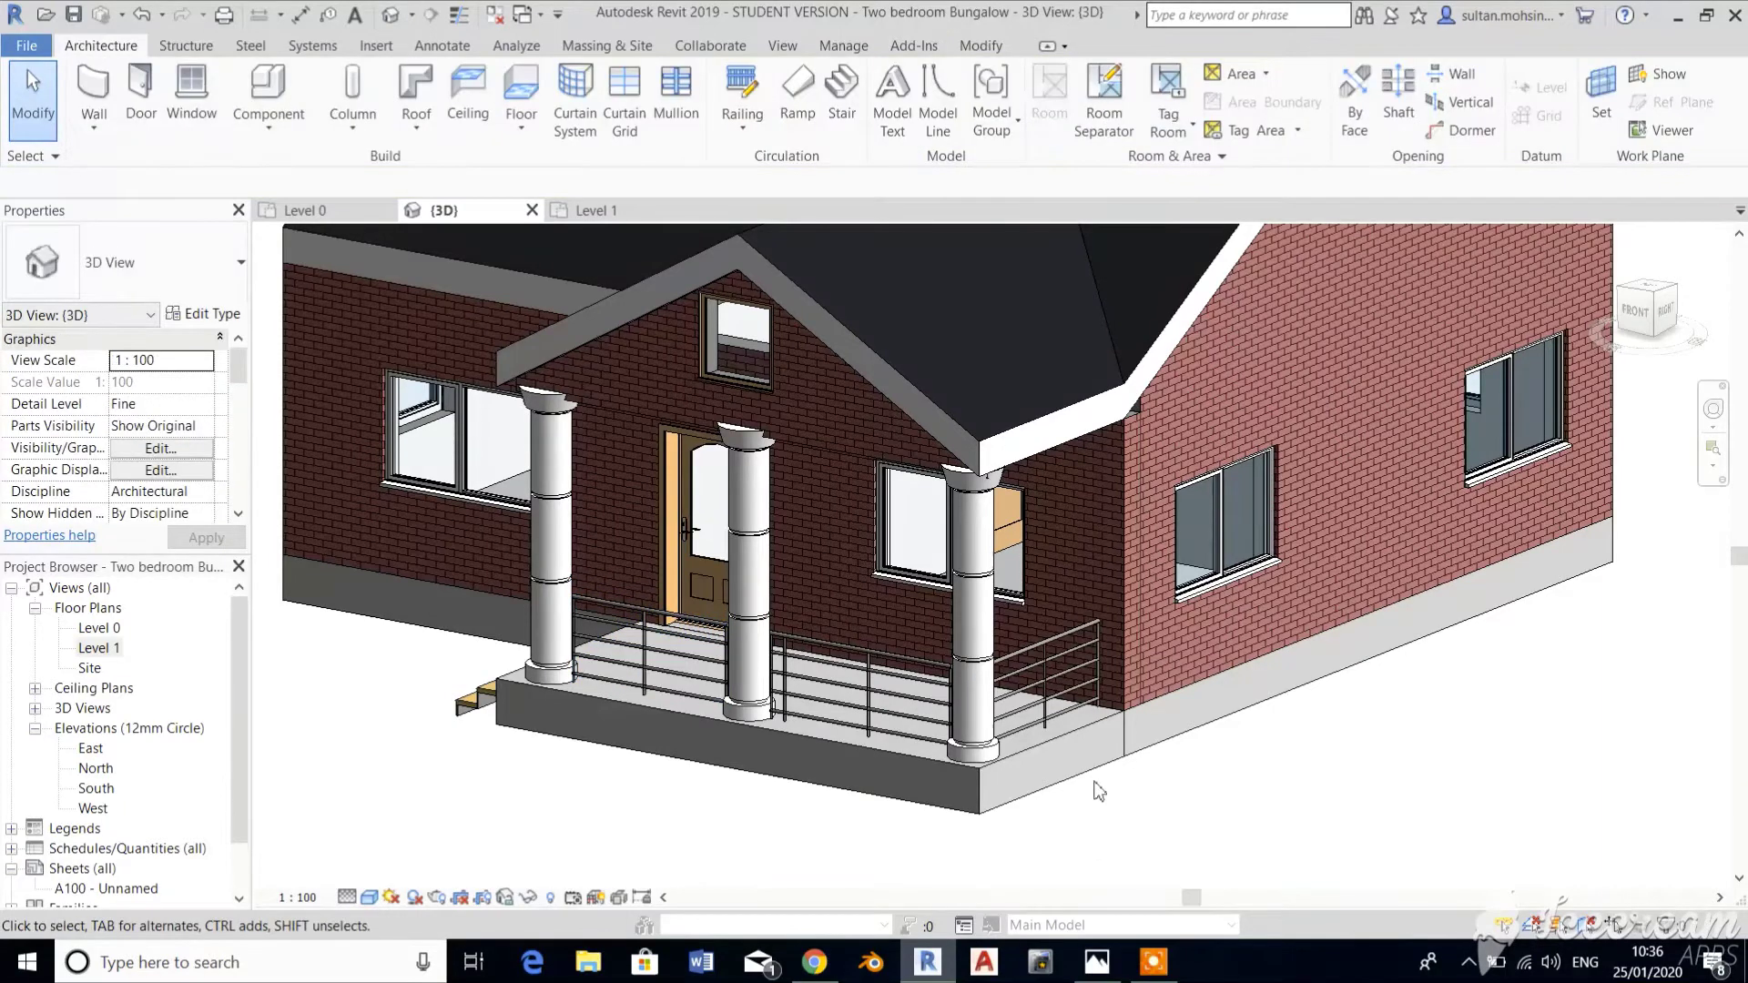
Change the railing between the left-hand and middle columns to the Glass_Panel-Bottom_Fill type.
scroll(1097, 783, up, 2)
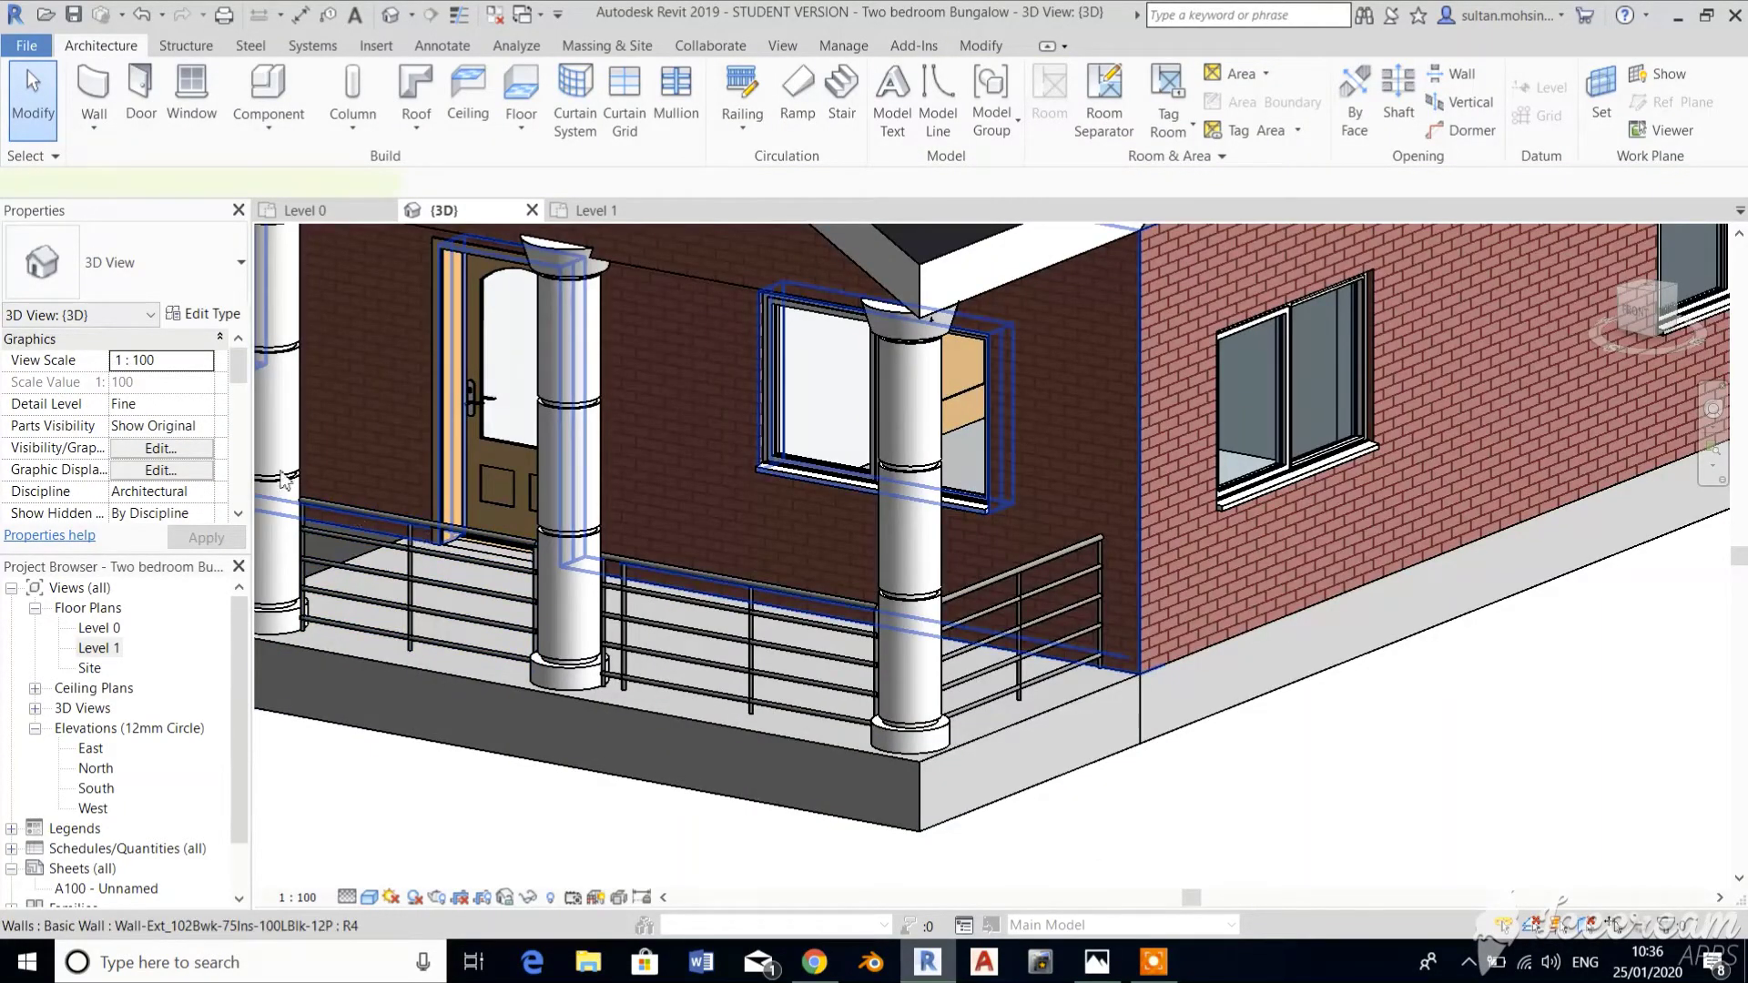
click(416, 532)
click(446, 596)
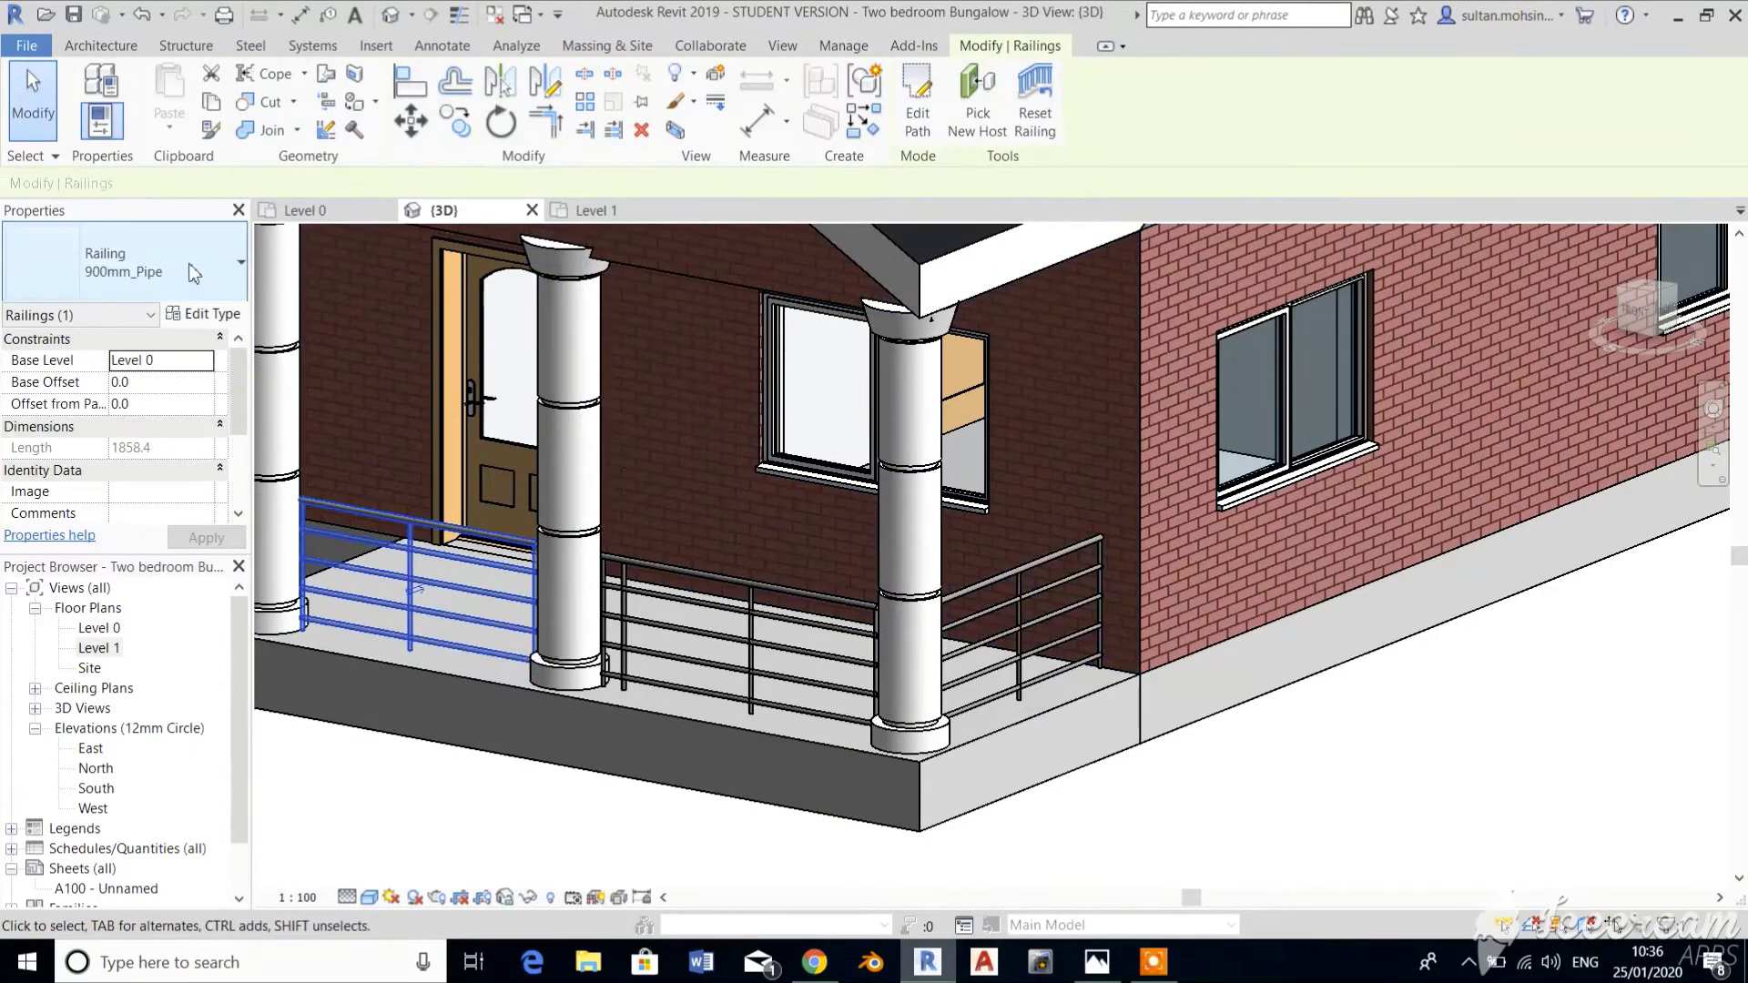
click(136, 264)
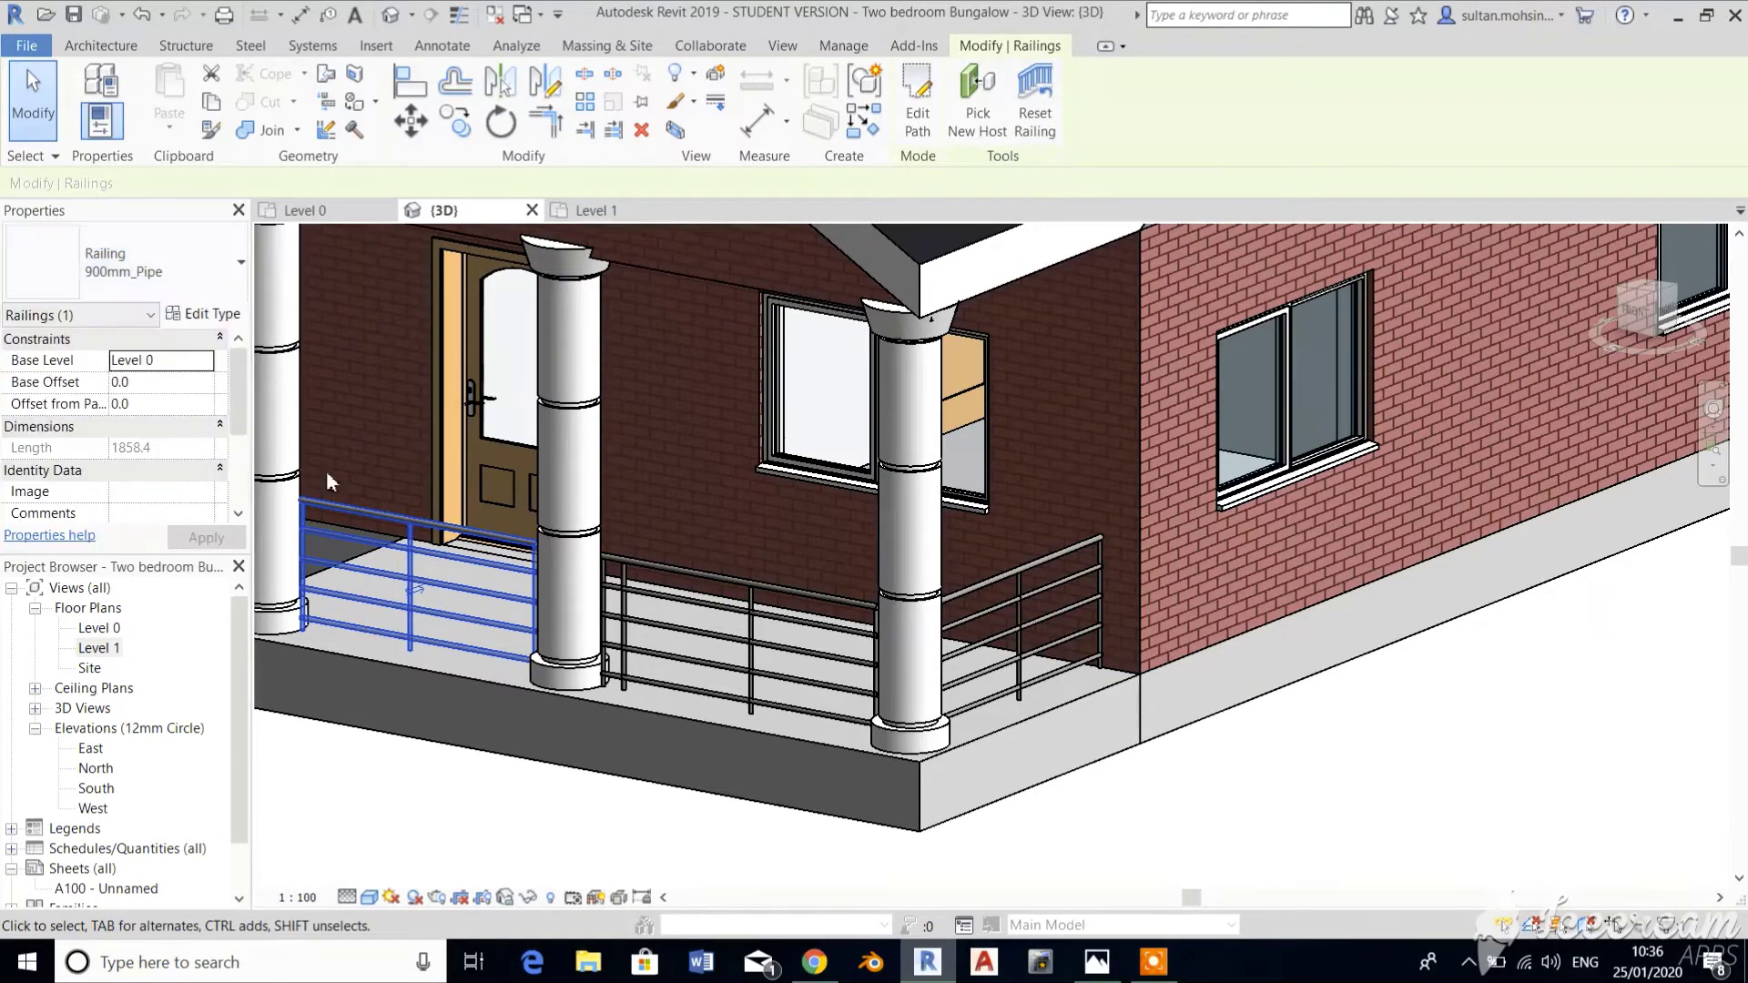
Change the railing between the middle and right-hand columns to the Glass_Panel-Bottom_Fill type.
click(753, 628)
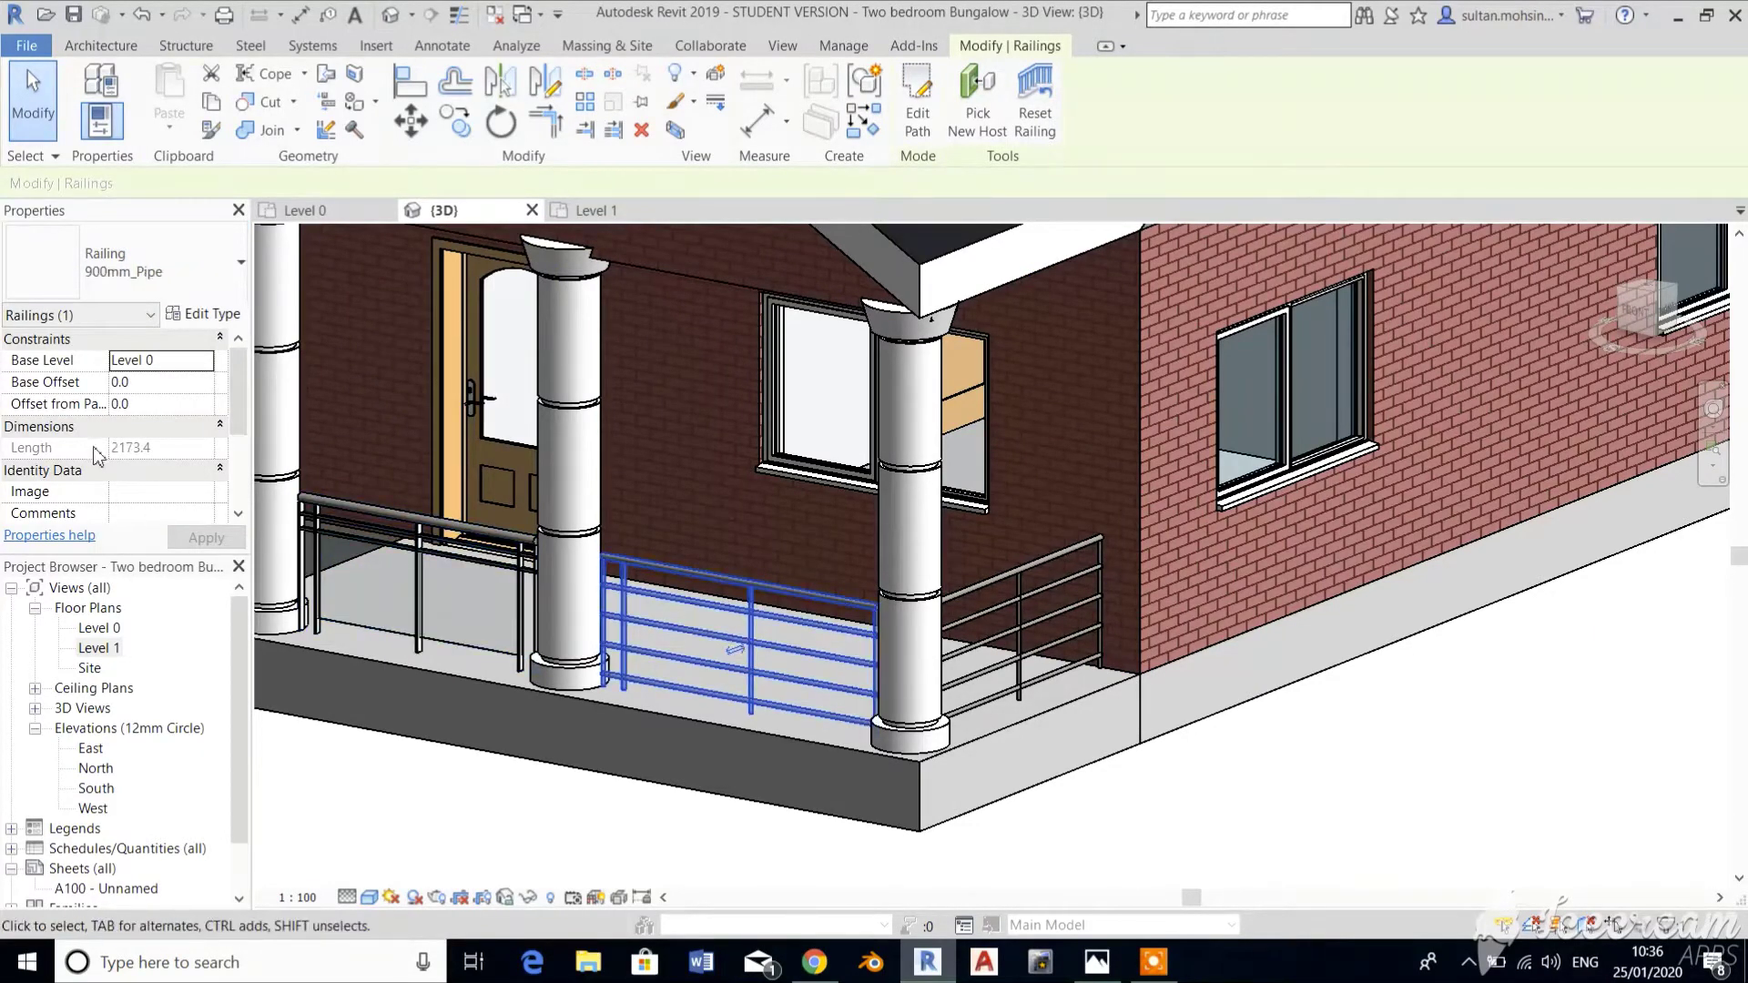
click(189, 283)
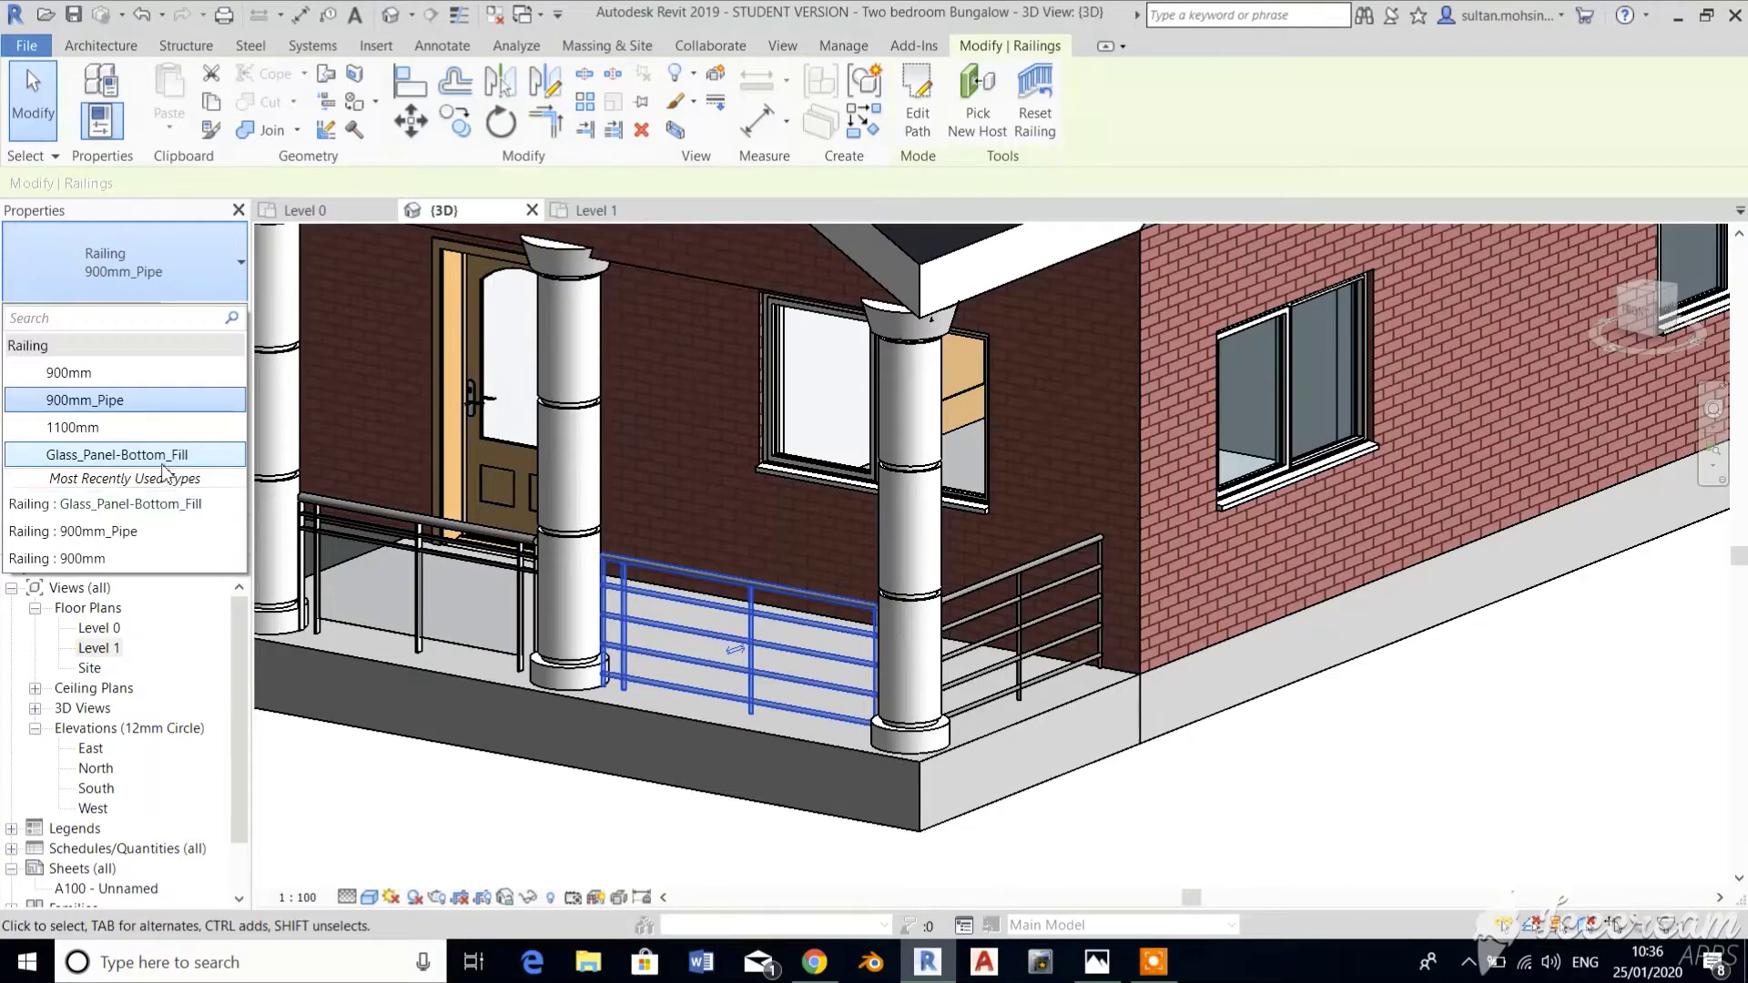
click(137, 455)
key(Escape)
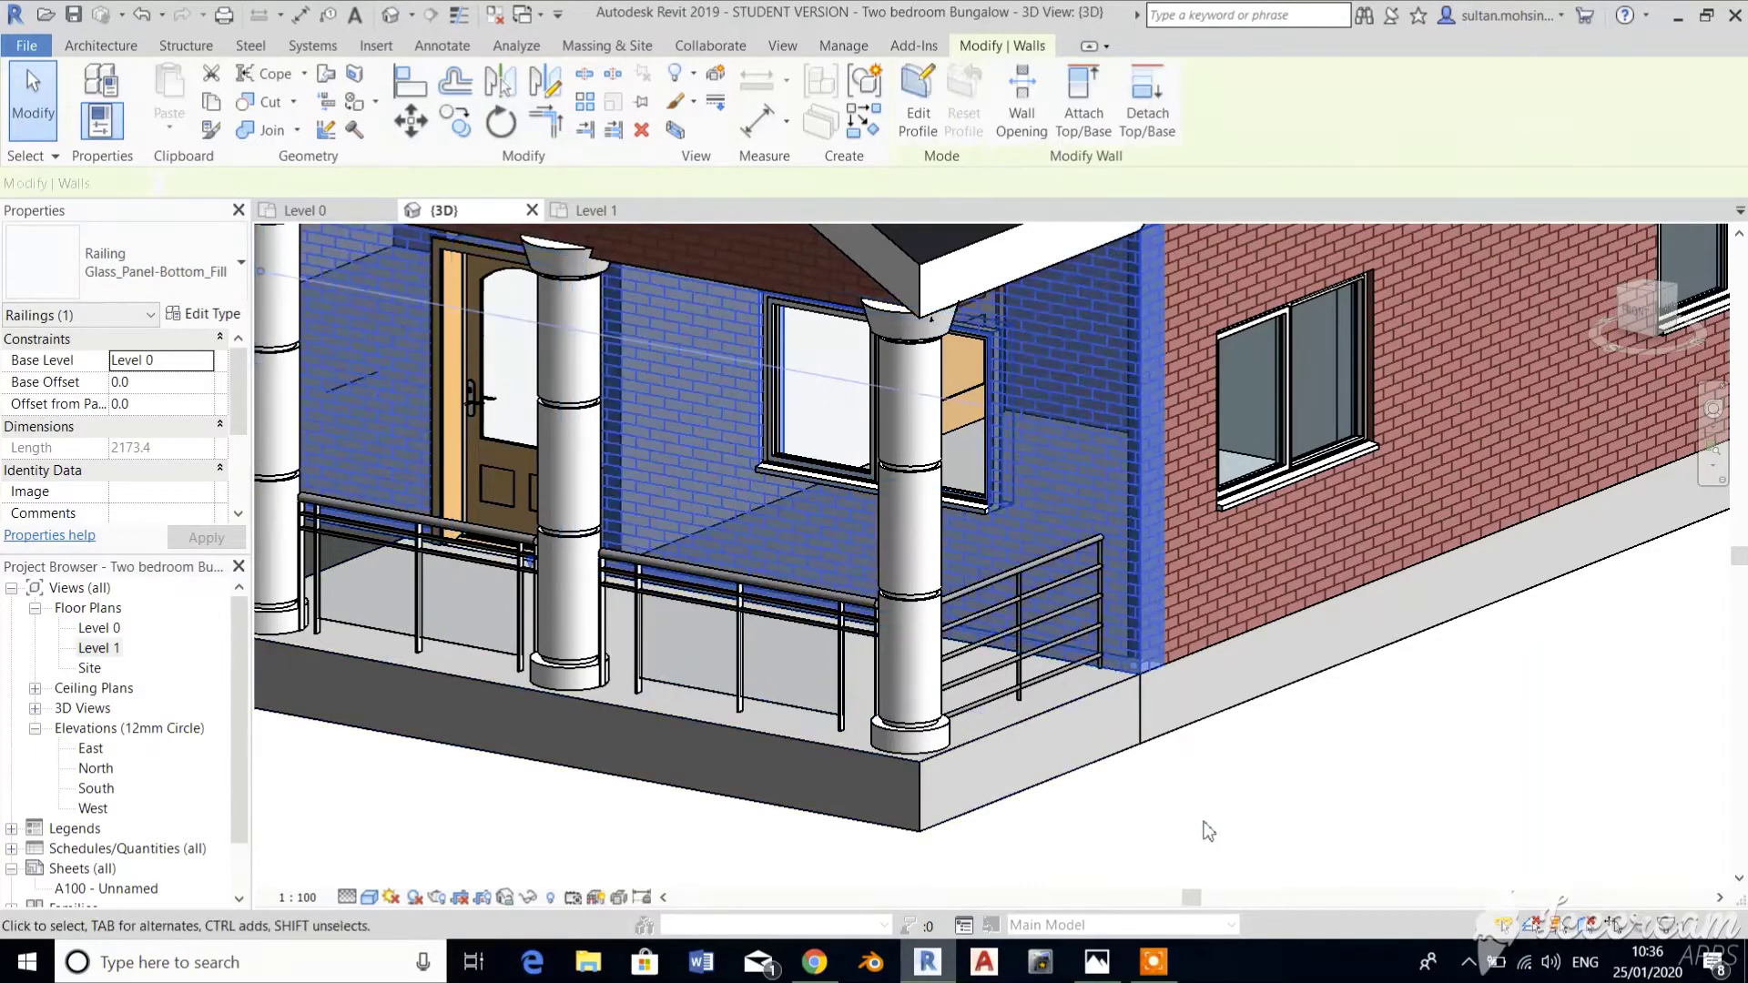
Change the side railing between the right-hand porch column and the front wall to the Glass_Panel-Bottom_Fill type.
click(991, 602)
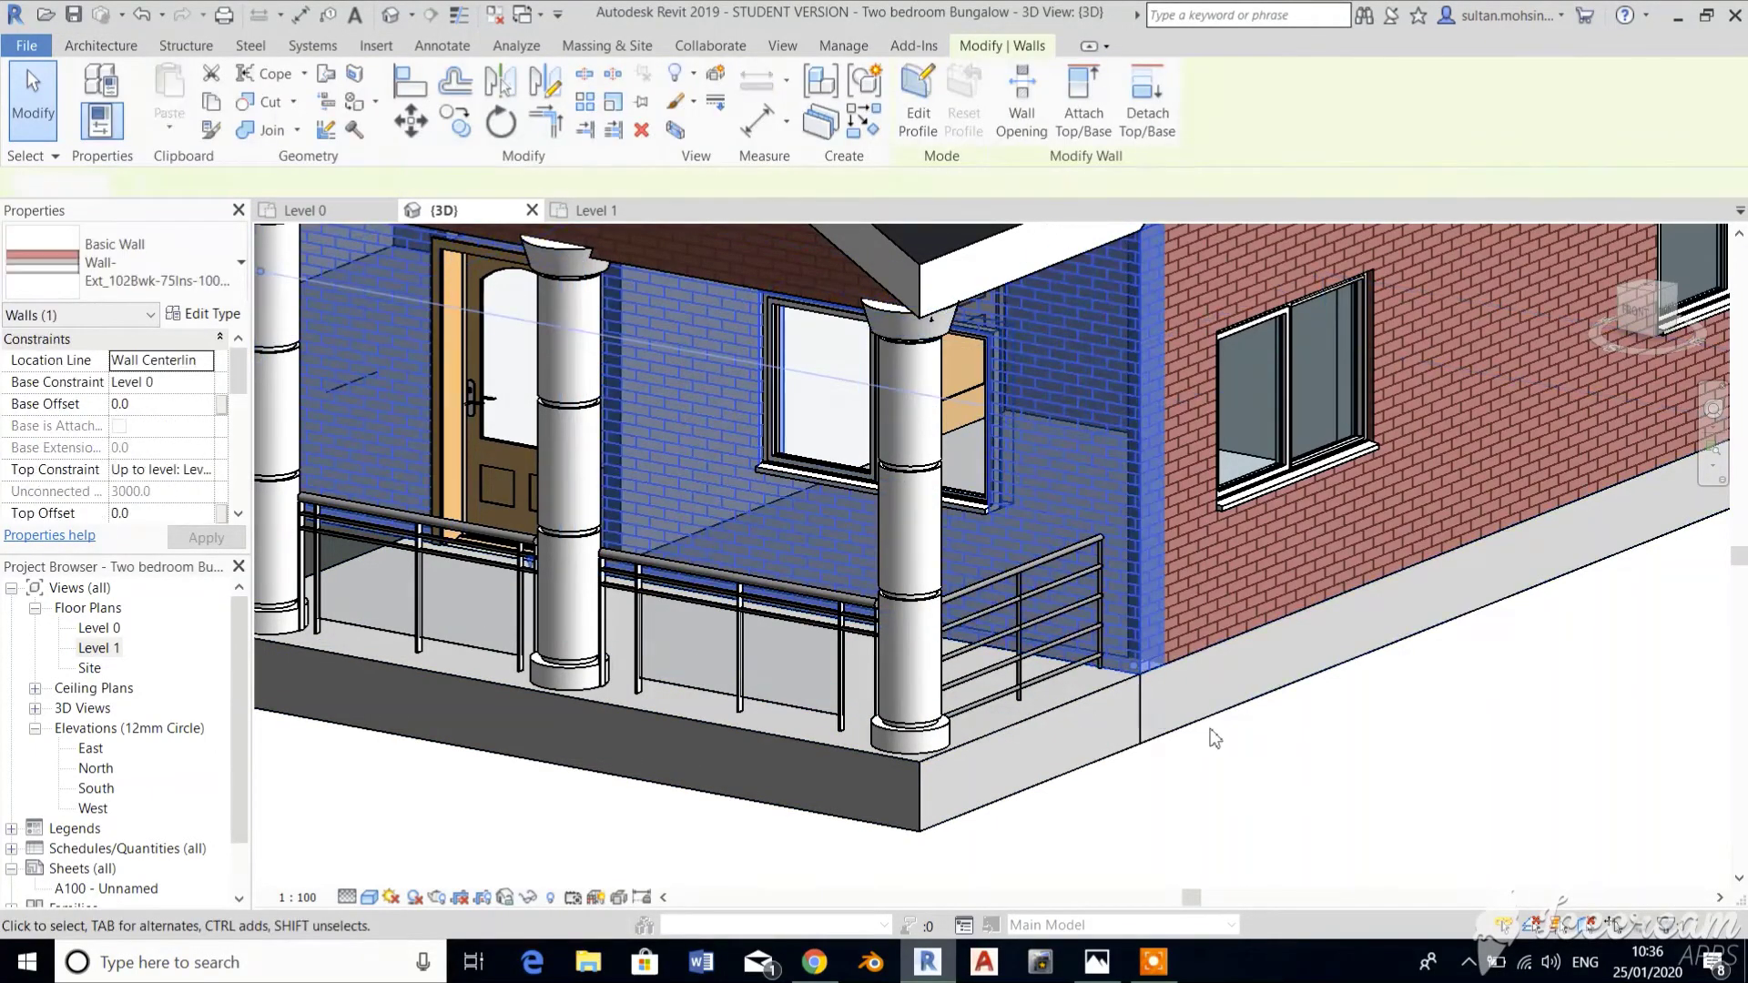
key(Escape)
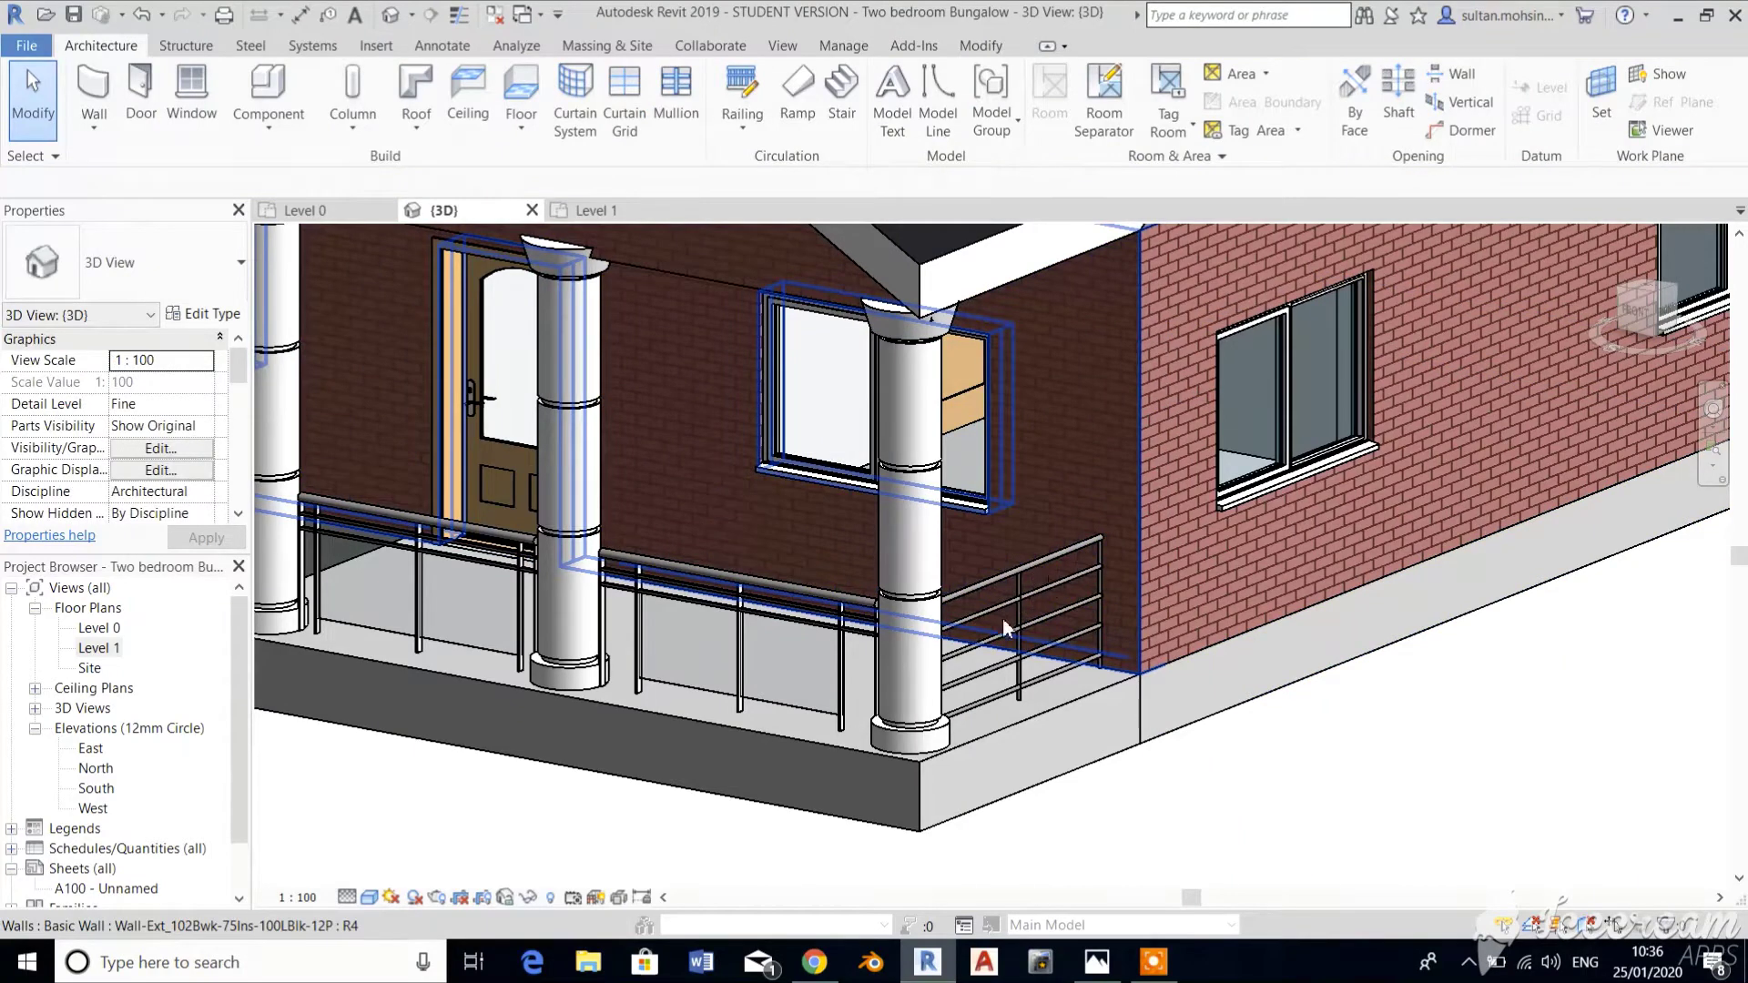
click(981, 650)
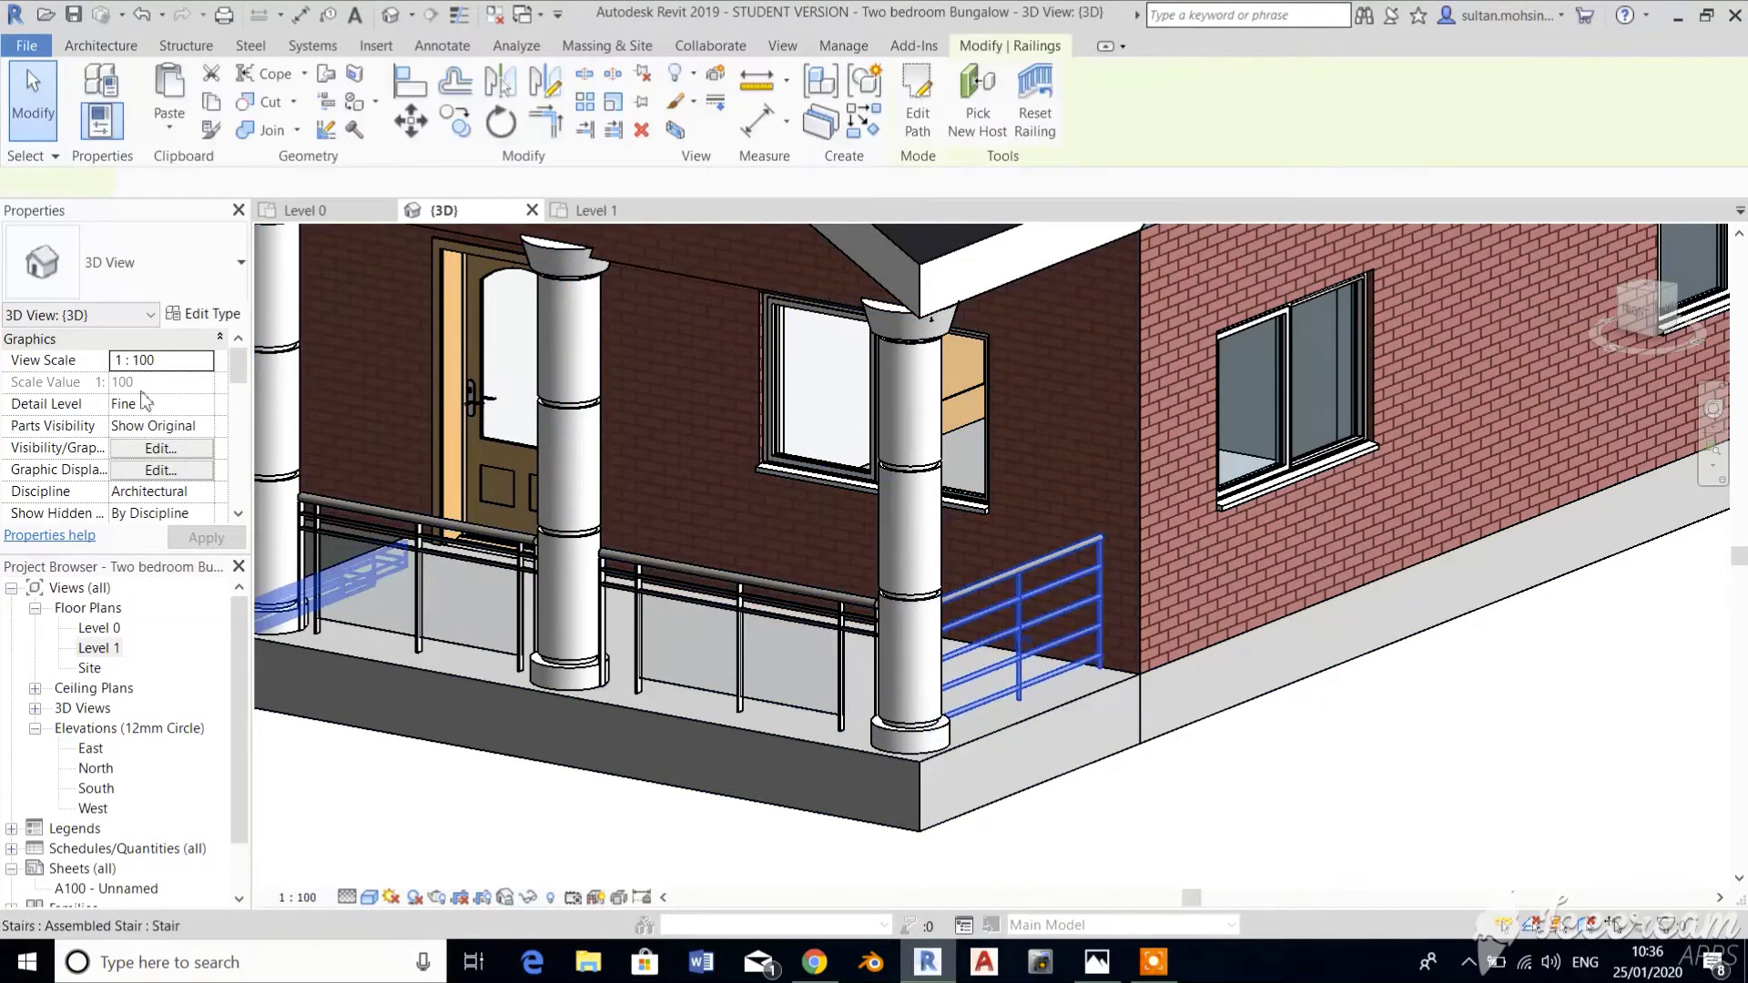
click(137, 264)
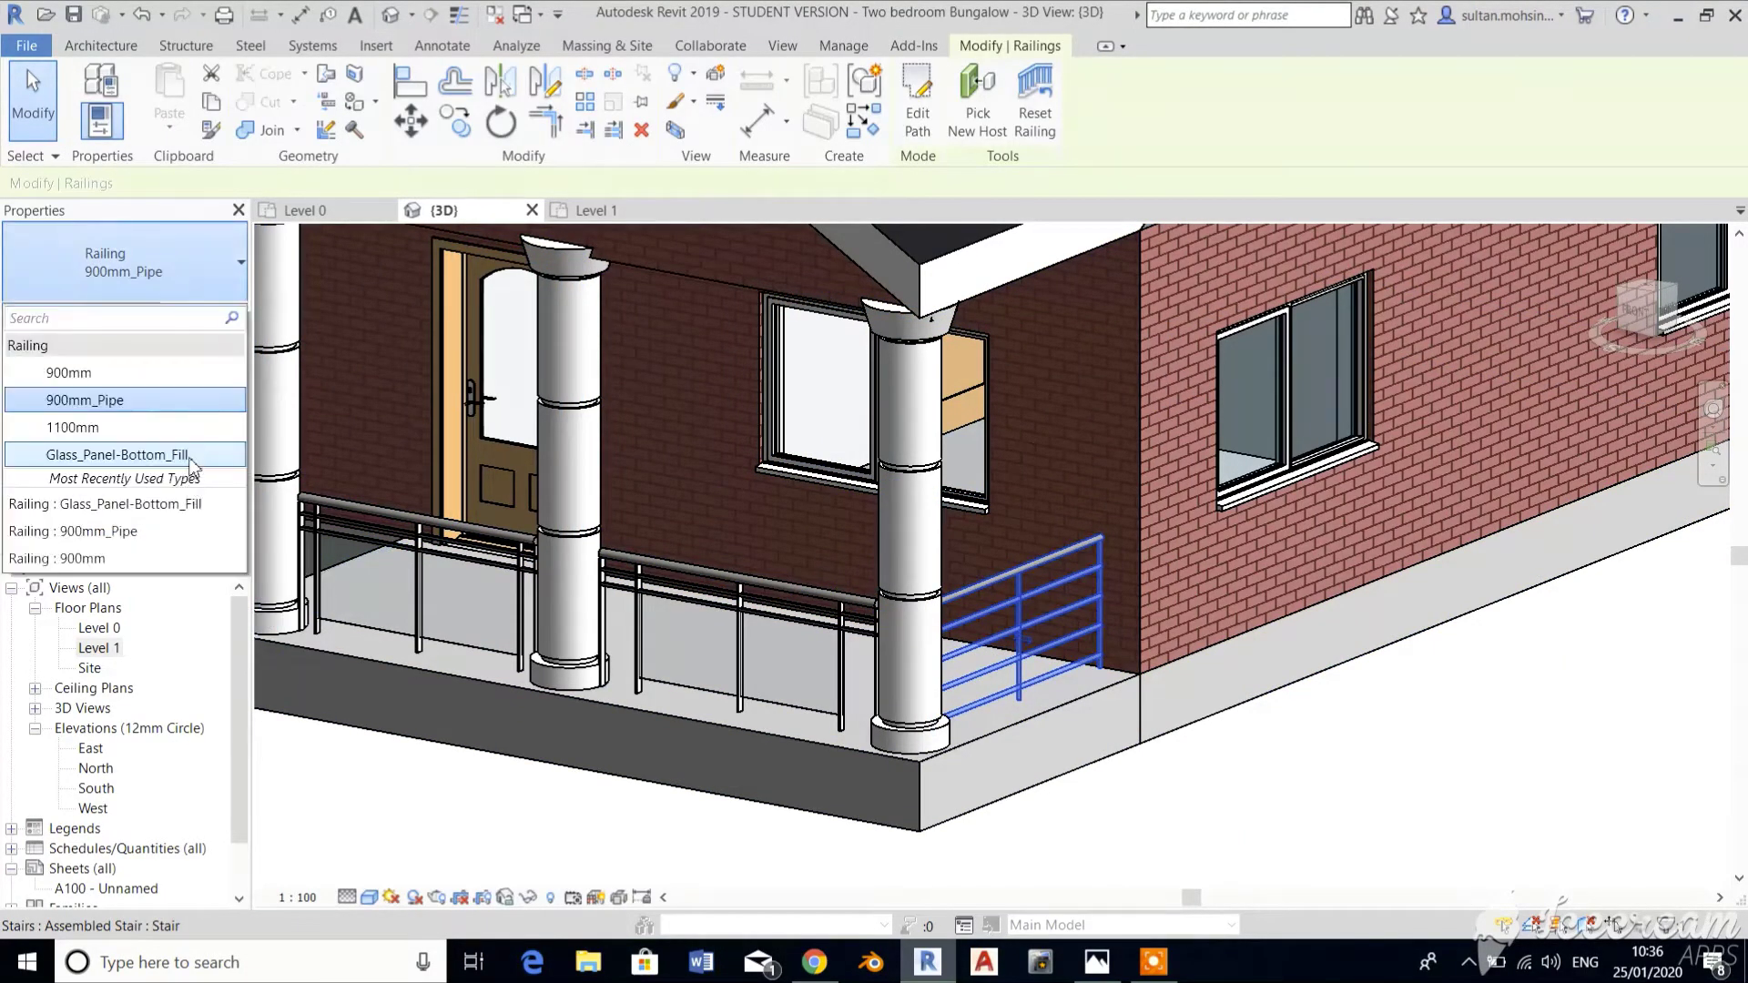
click(119, 454)
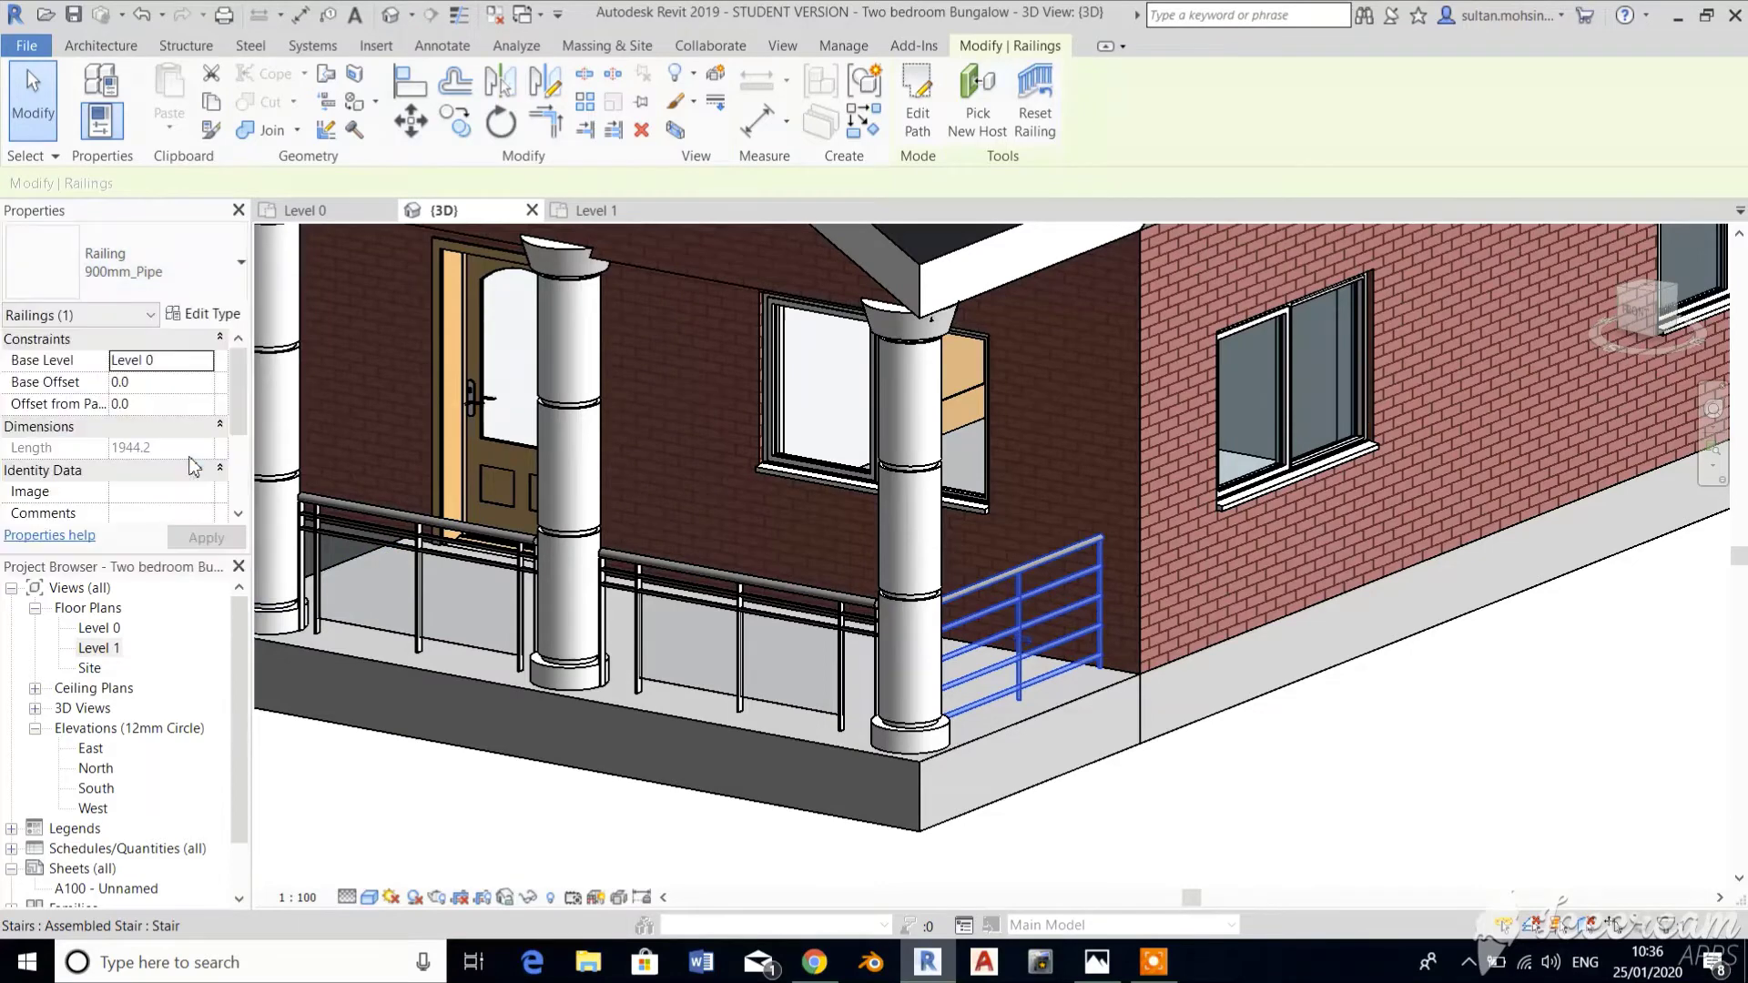
click(1155, 977)
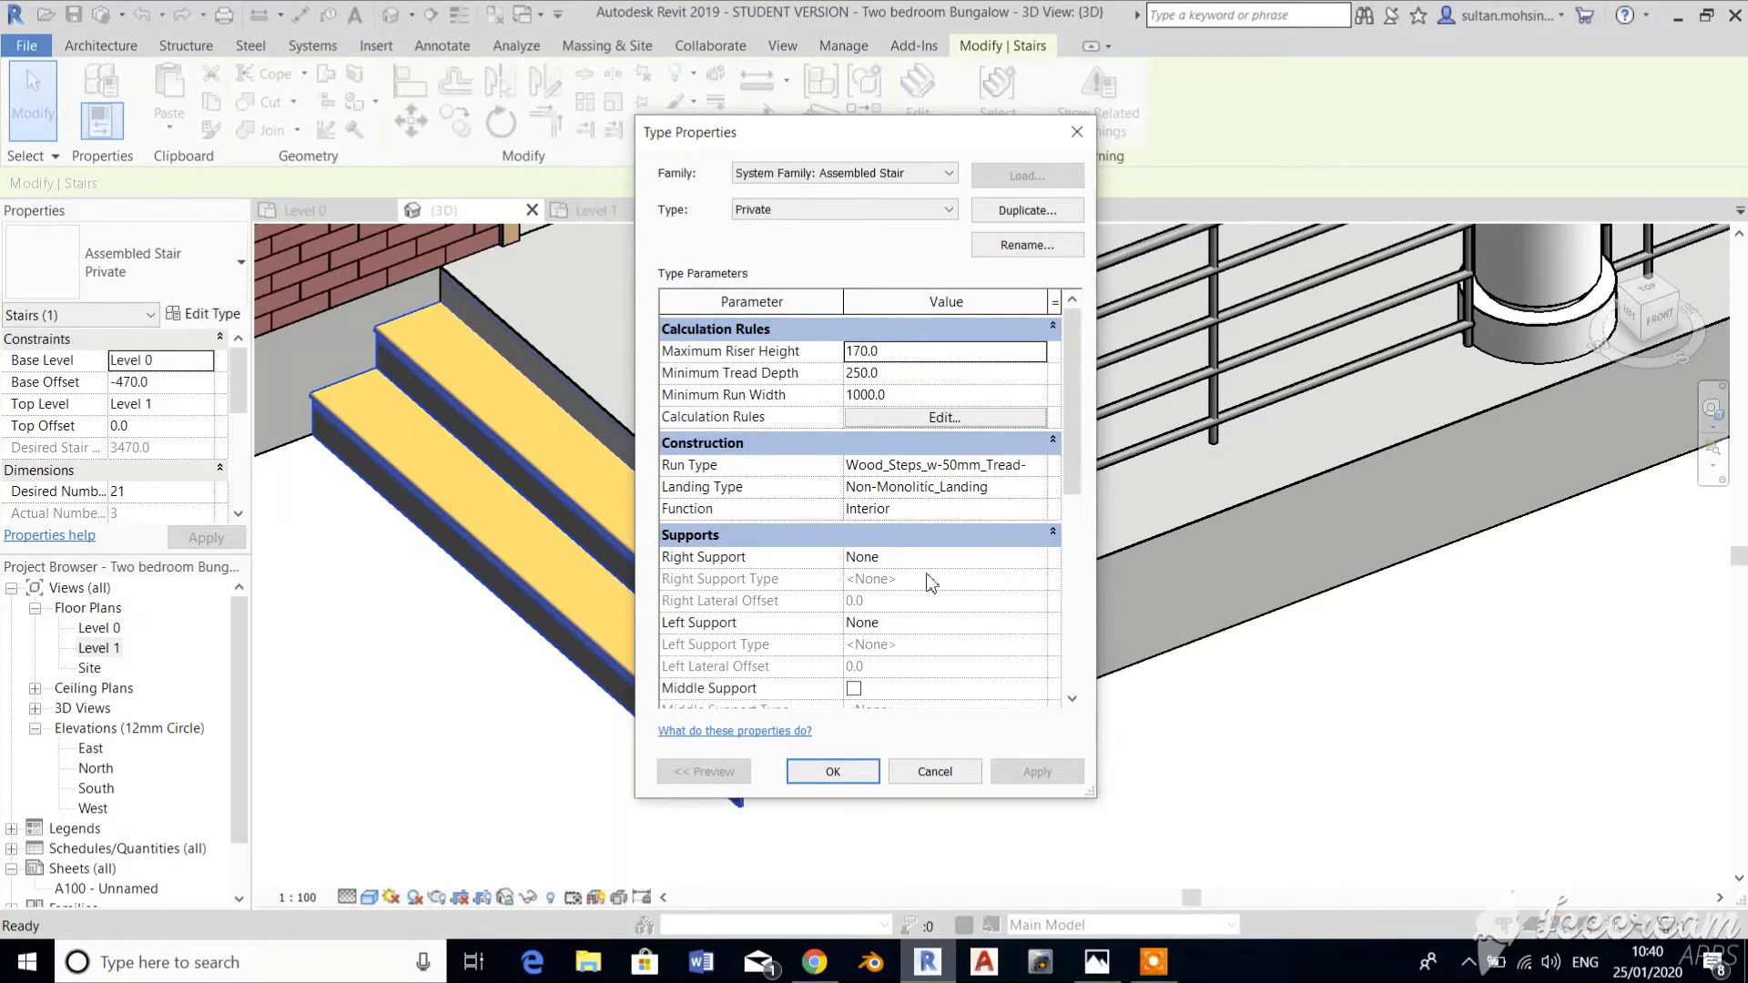
Set the Right Support of the porch steps' Private stair type to Carriage (Open) and deselect the steps.
click(983, 559)
click(1036, 559)
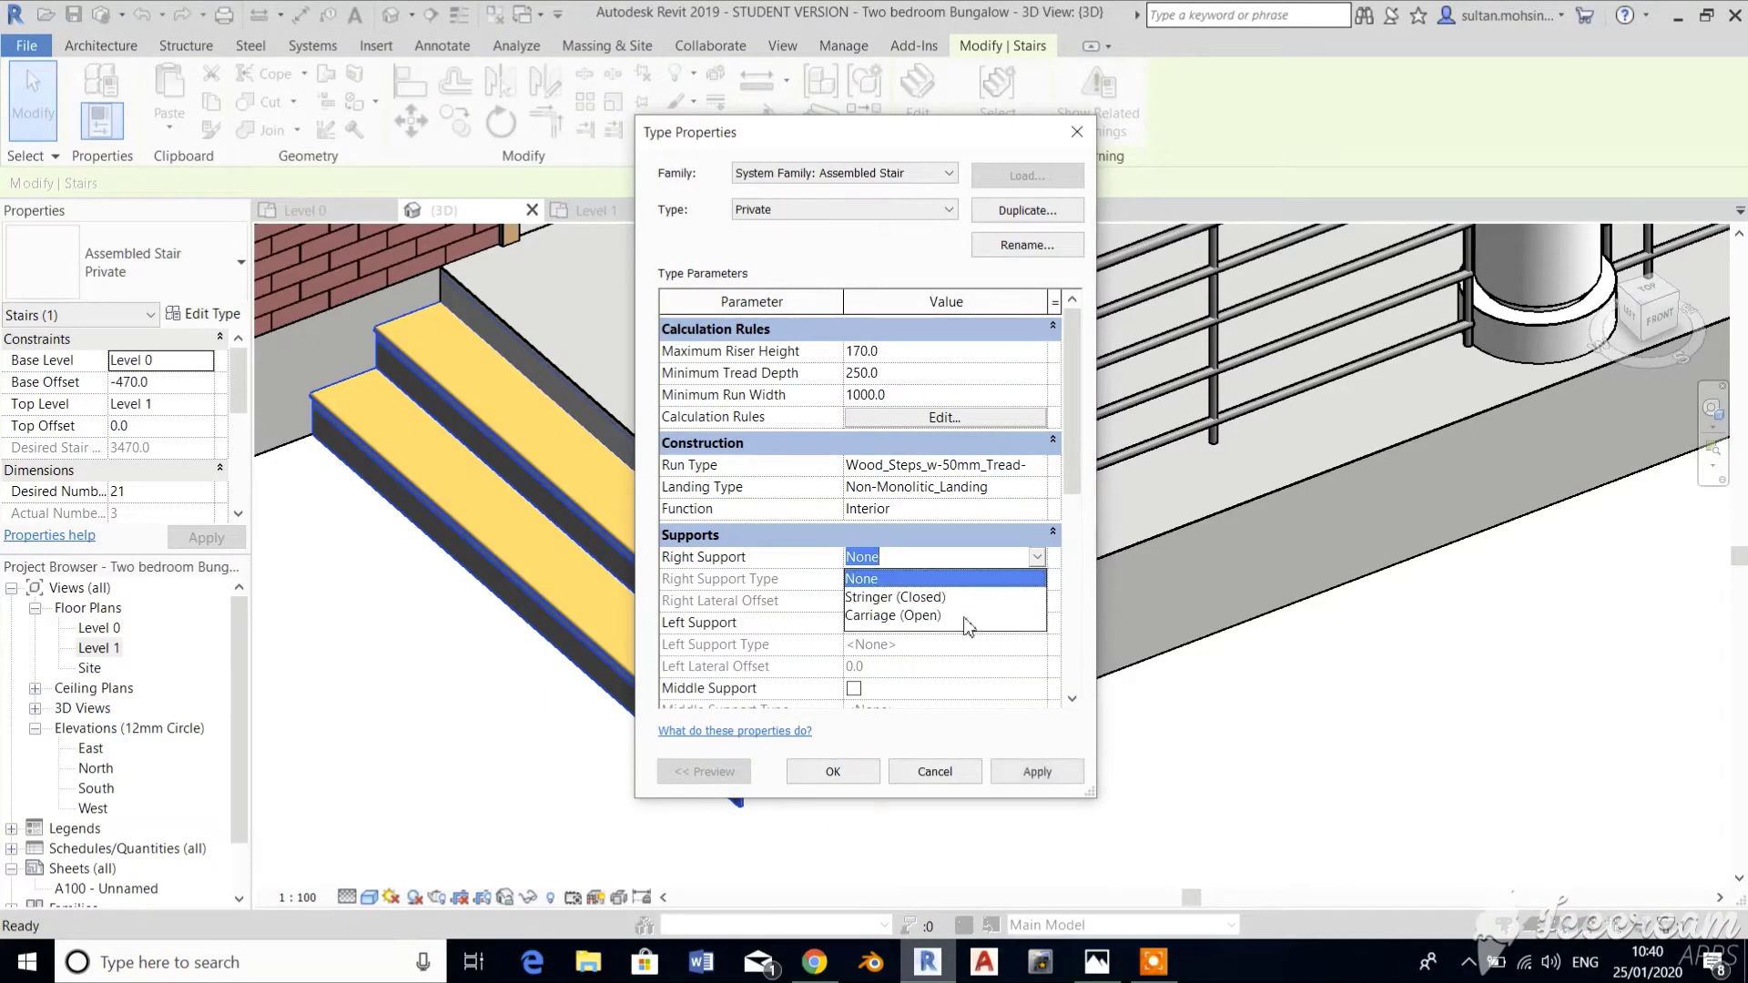
click(944, 623)
click(833, 772)
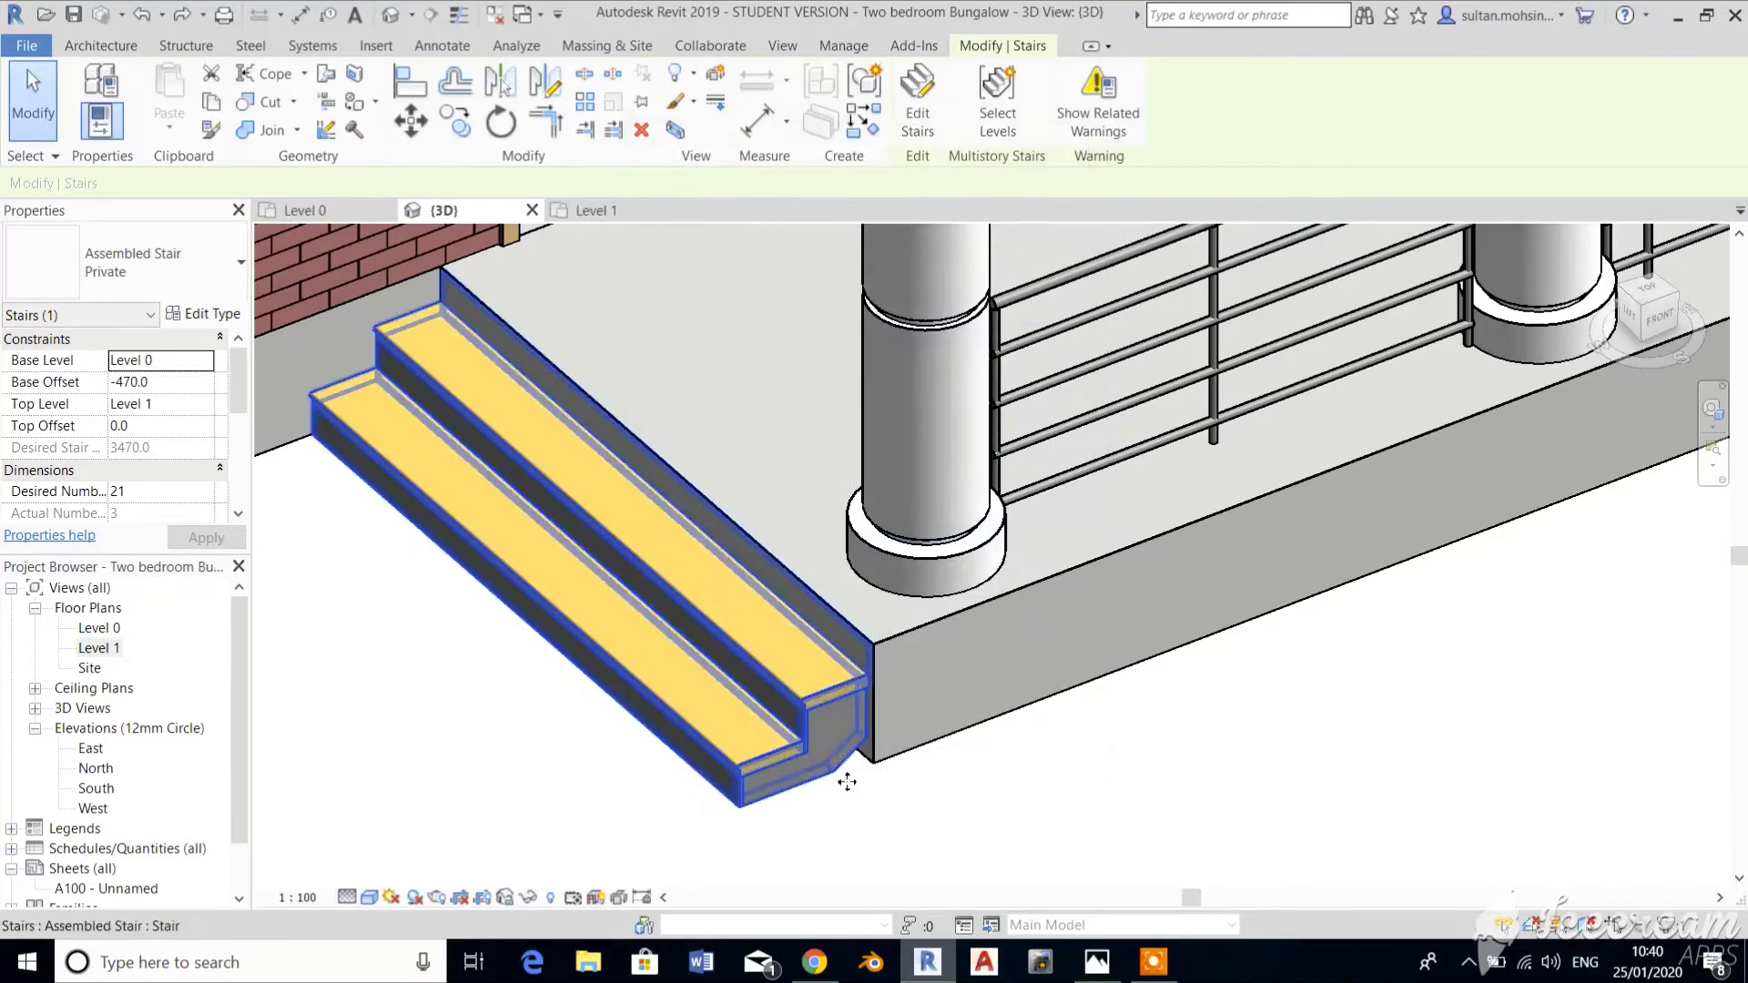
click(1075, 797)
scroll(1056, 774, down, 3)
scroll(1036, 756, up, 1)
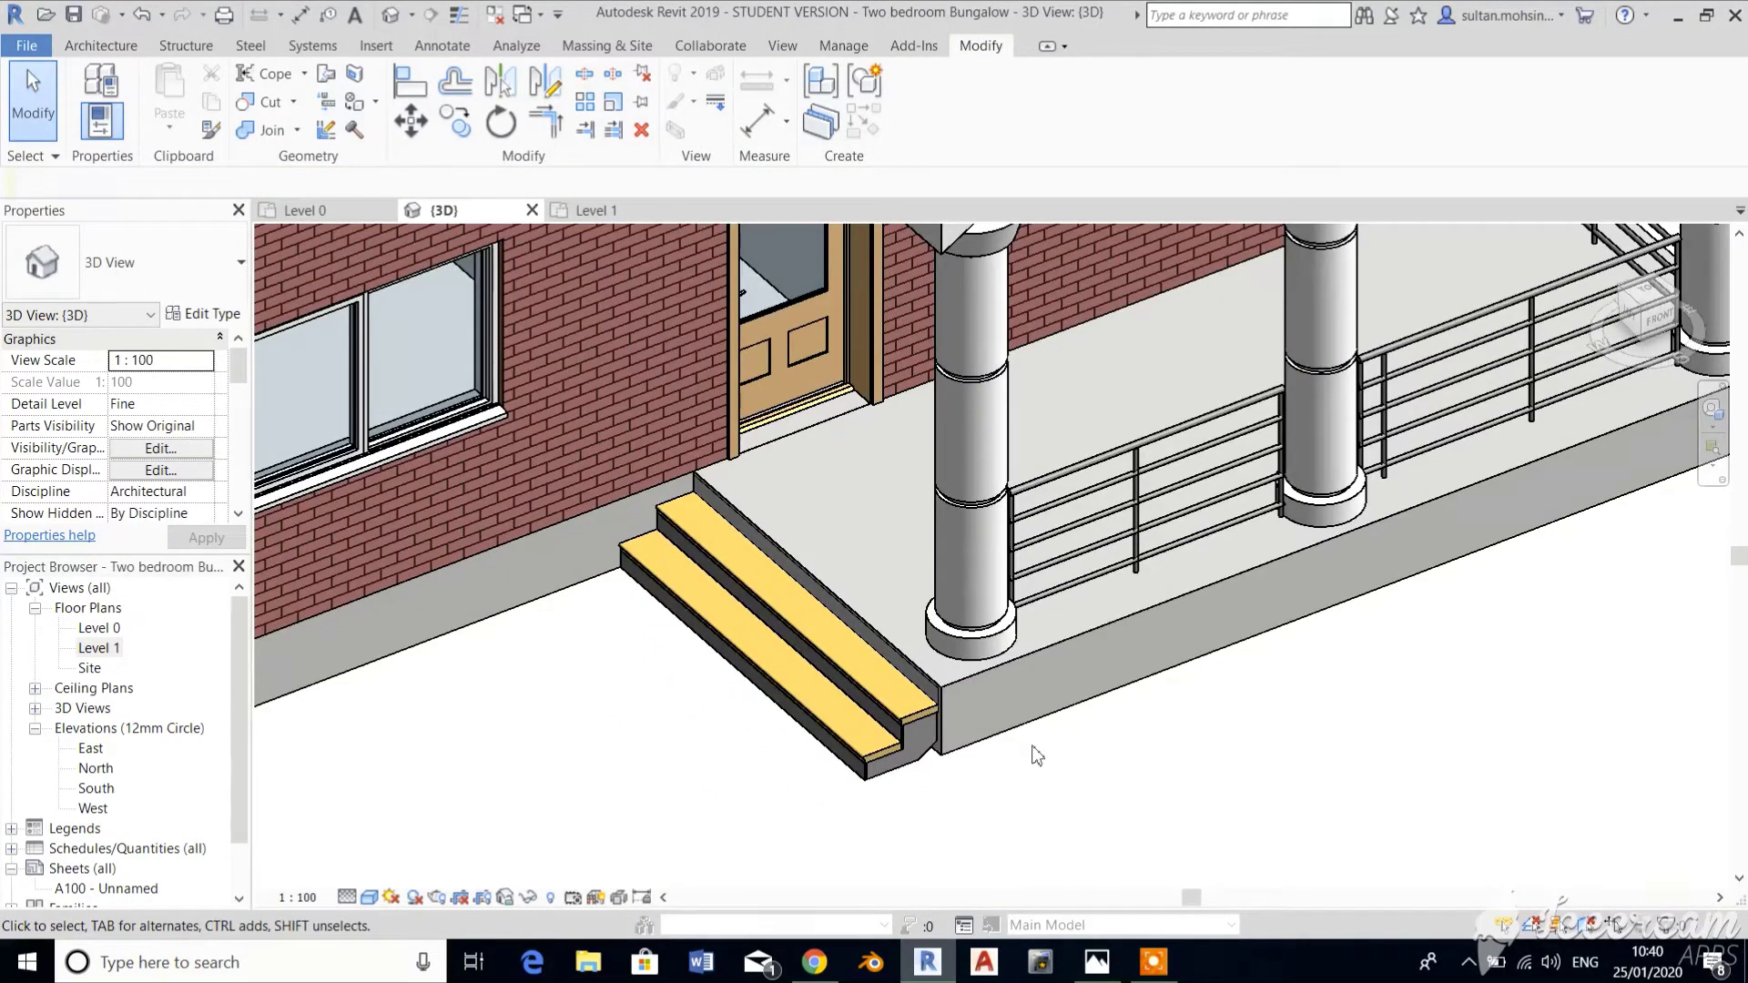
scroll(670, 777, down, 4)
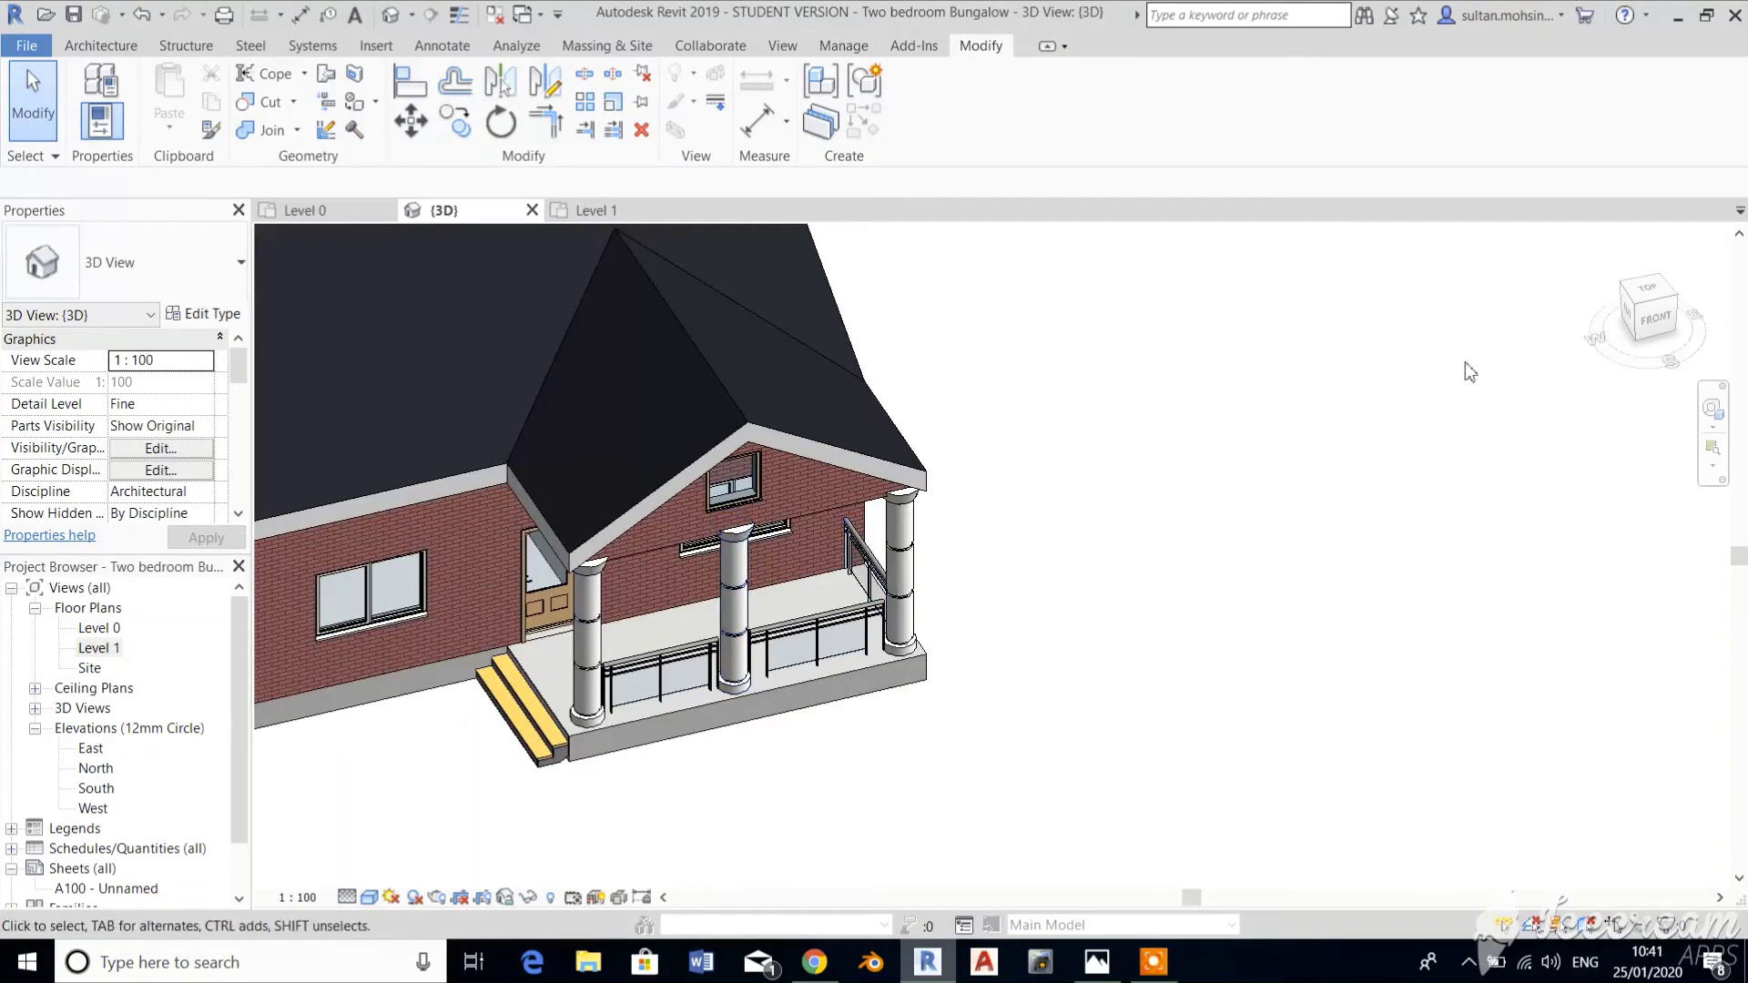
Open the layer assembly of the front brick wall's type and edit the material of its exterior Finish 1 [4] layer.
click(1645, 325)
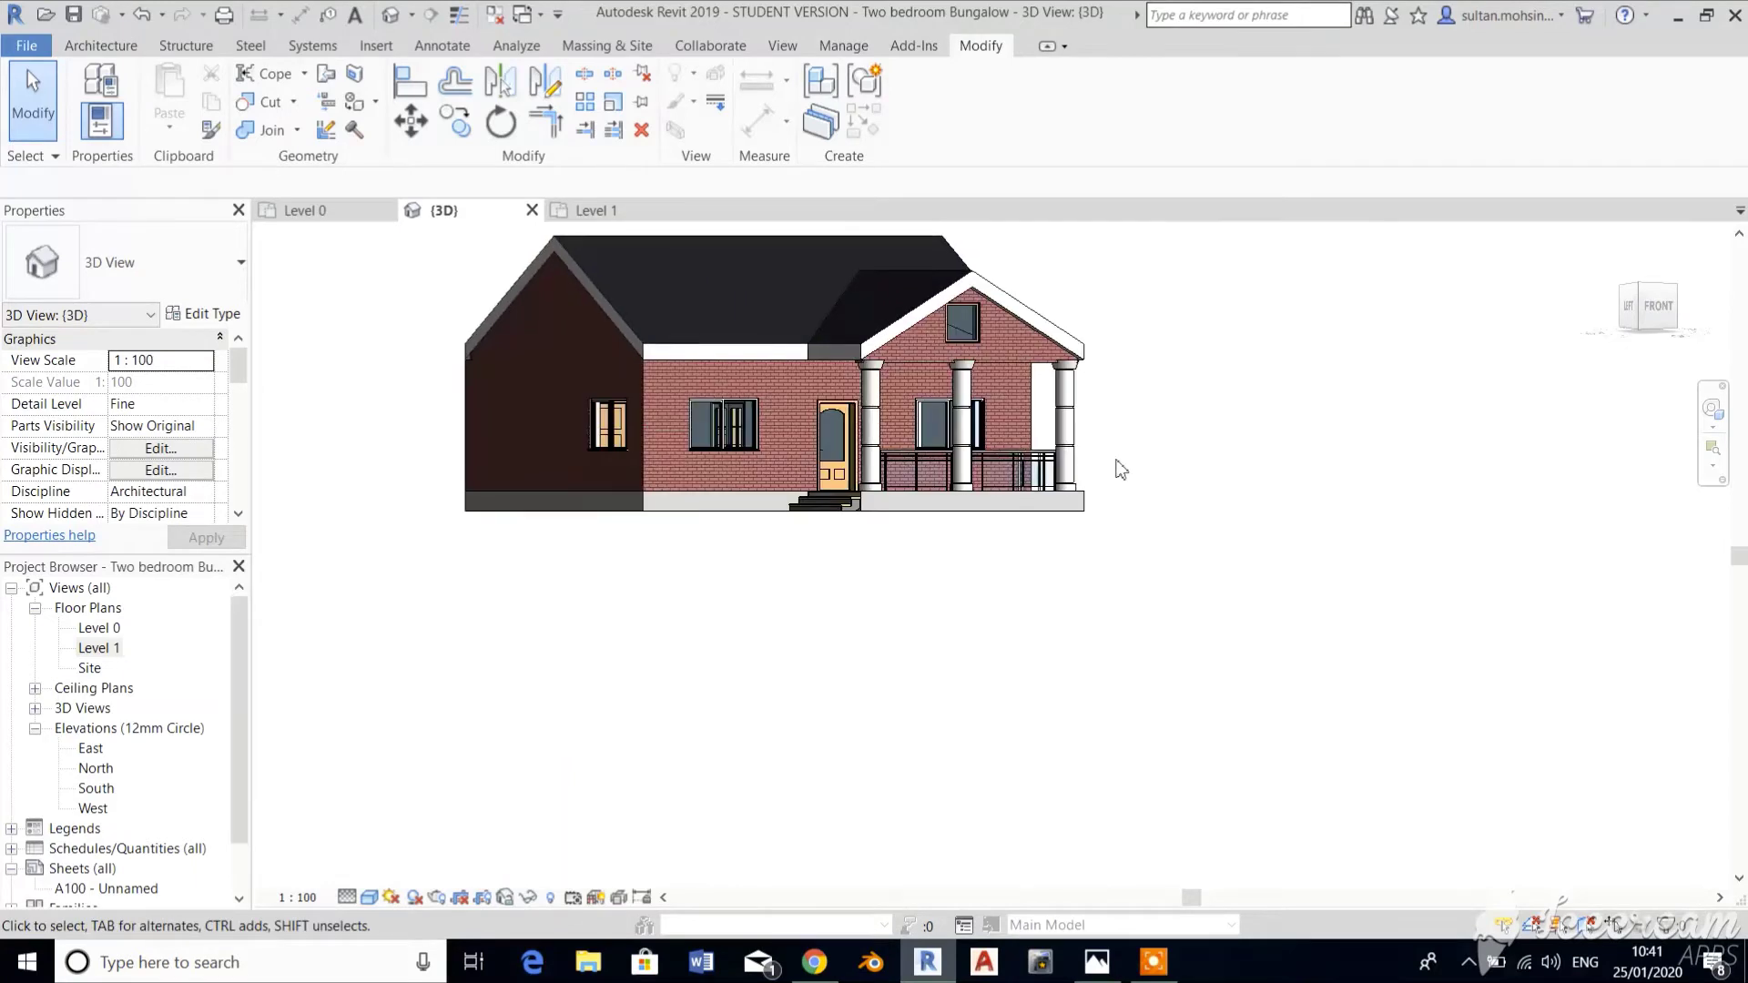
scroll(1120, 465, down, 2)
scroll(1057, 373, up, 4)
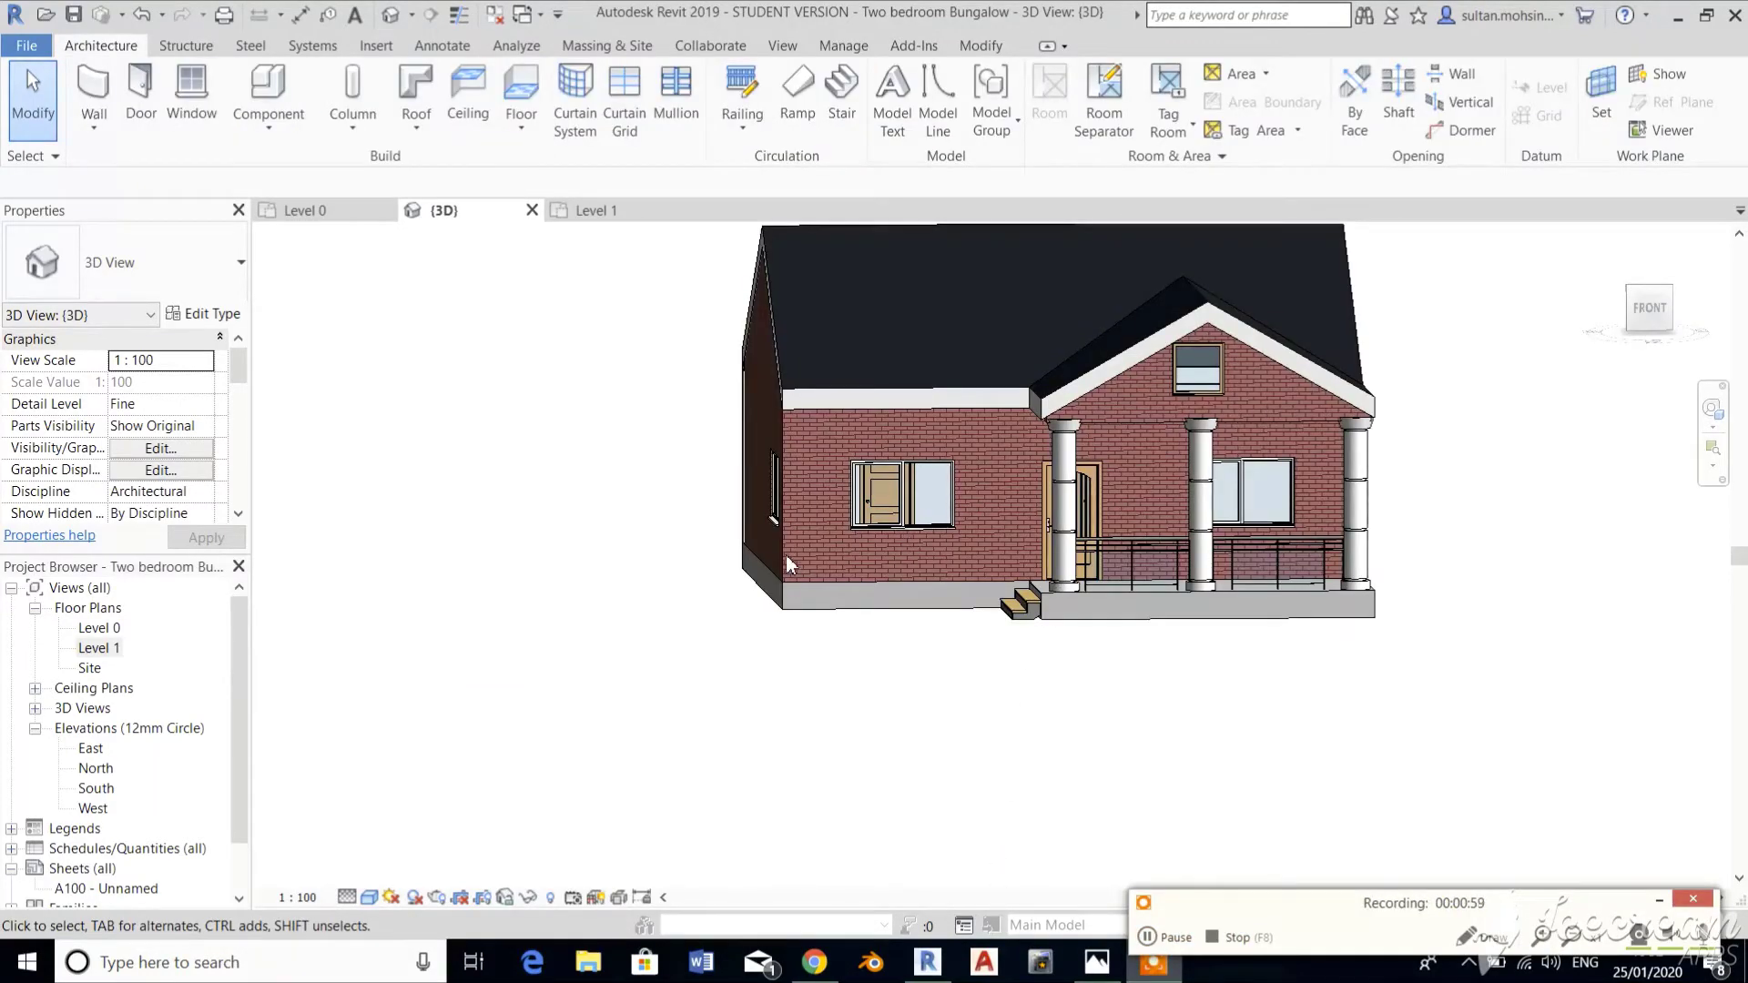
scroll(784, 341, up, 5)
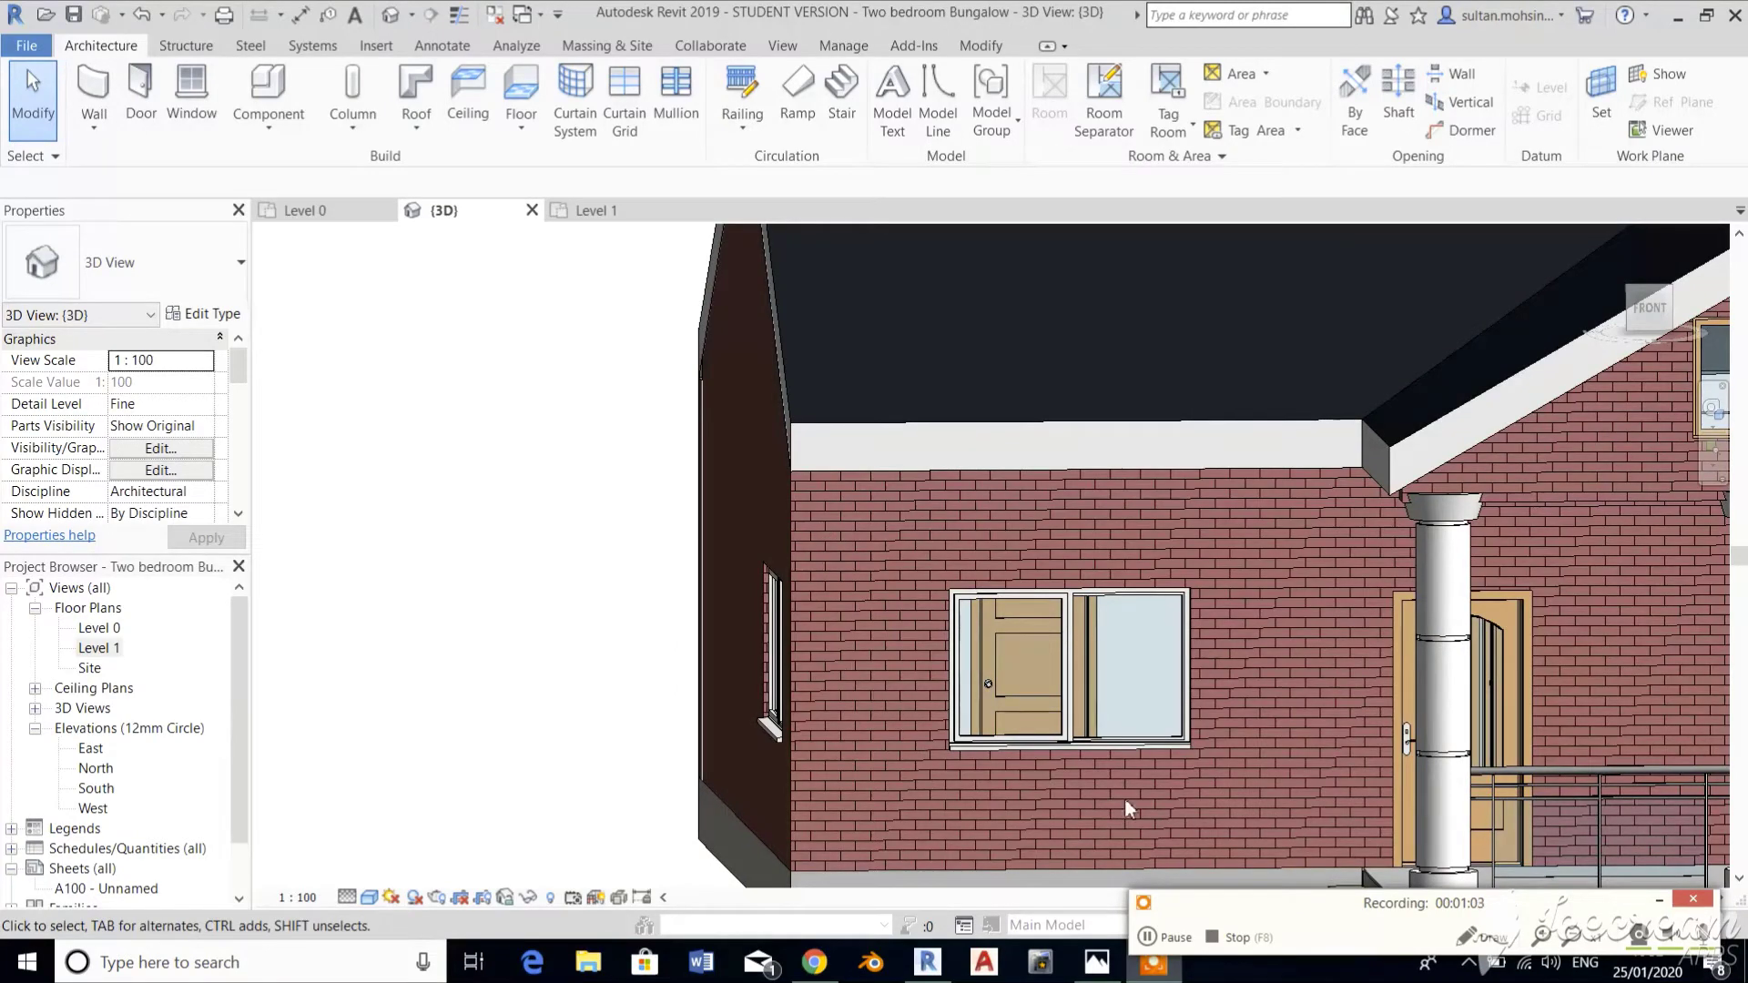
click(1170, 510)
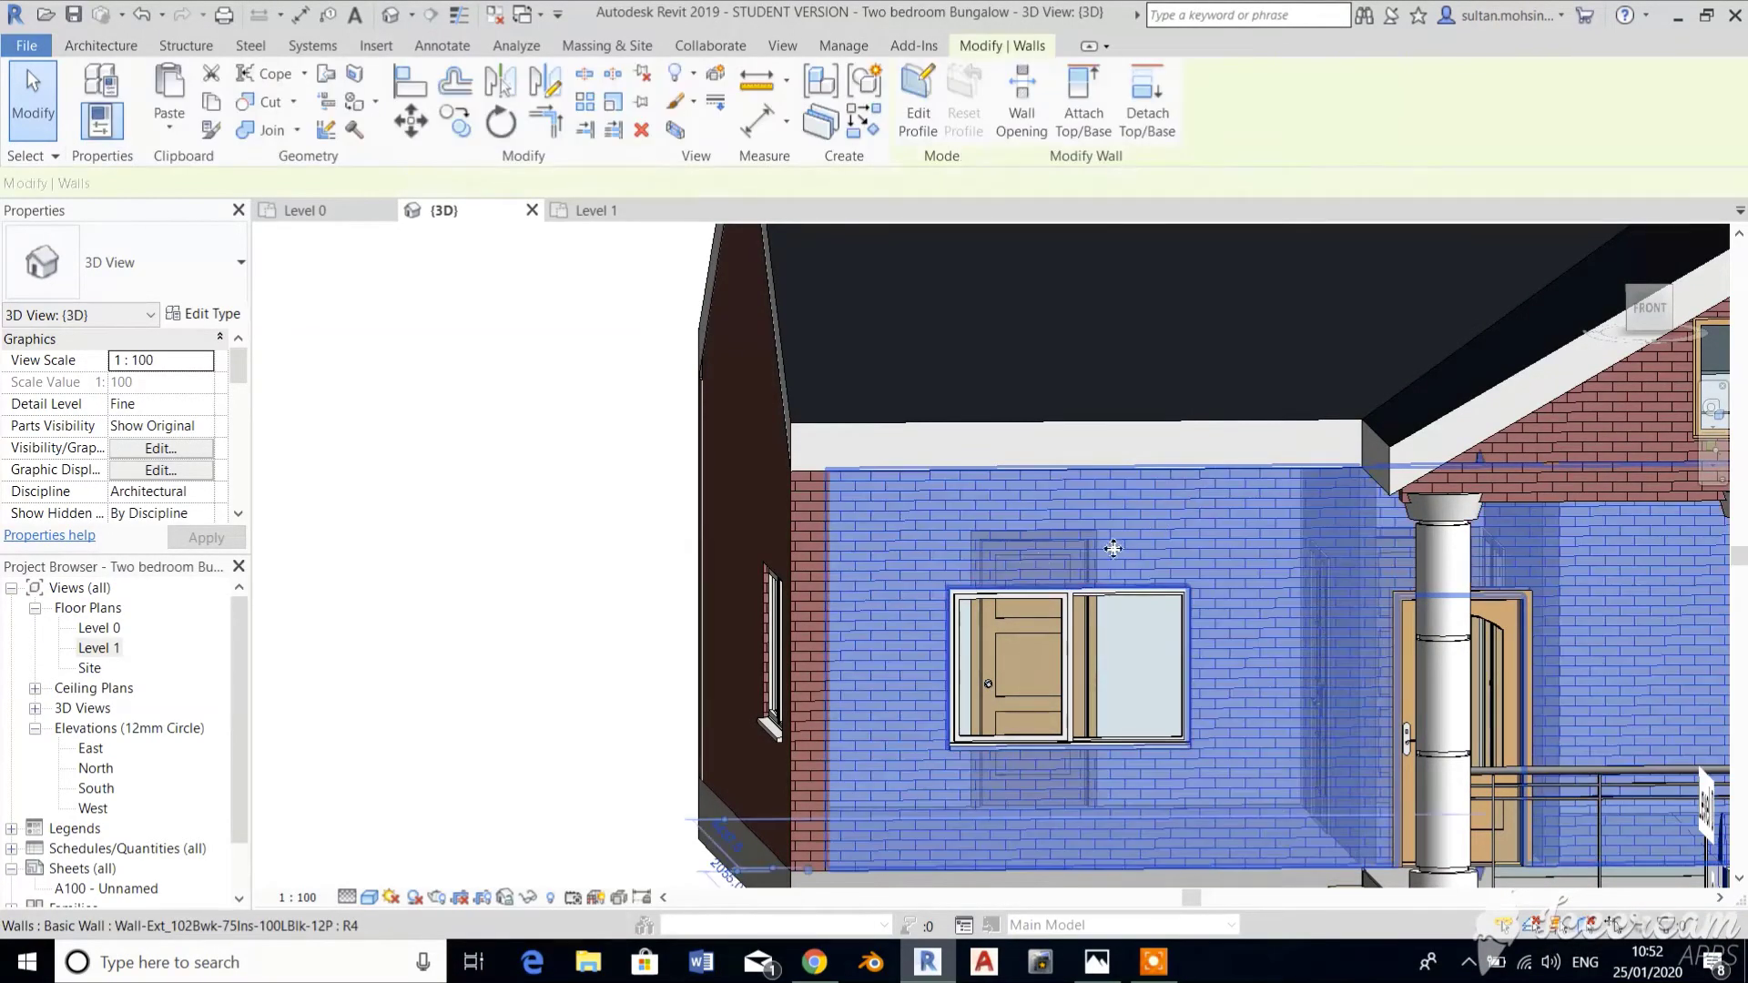
click(205, 313)
click(928, 361)
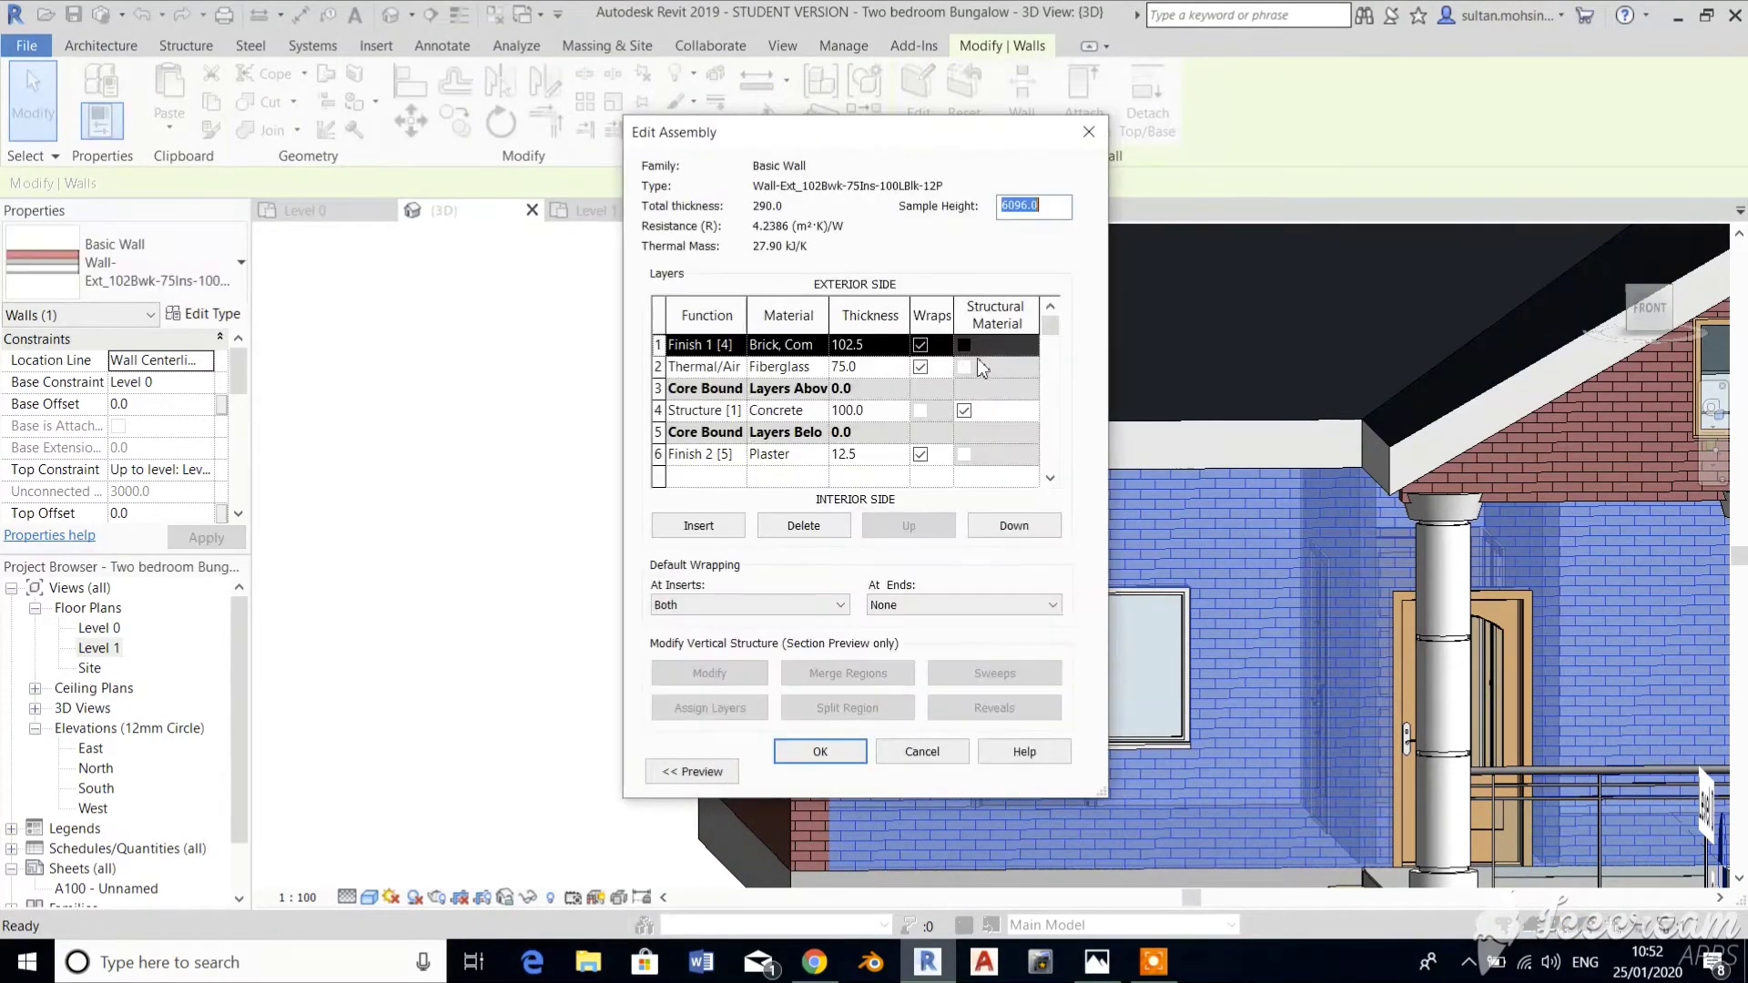
click(794, 345)
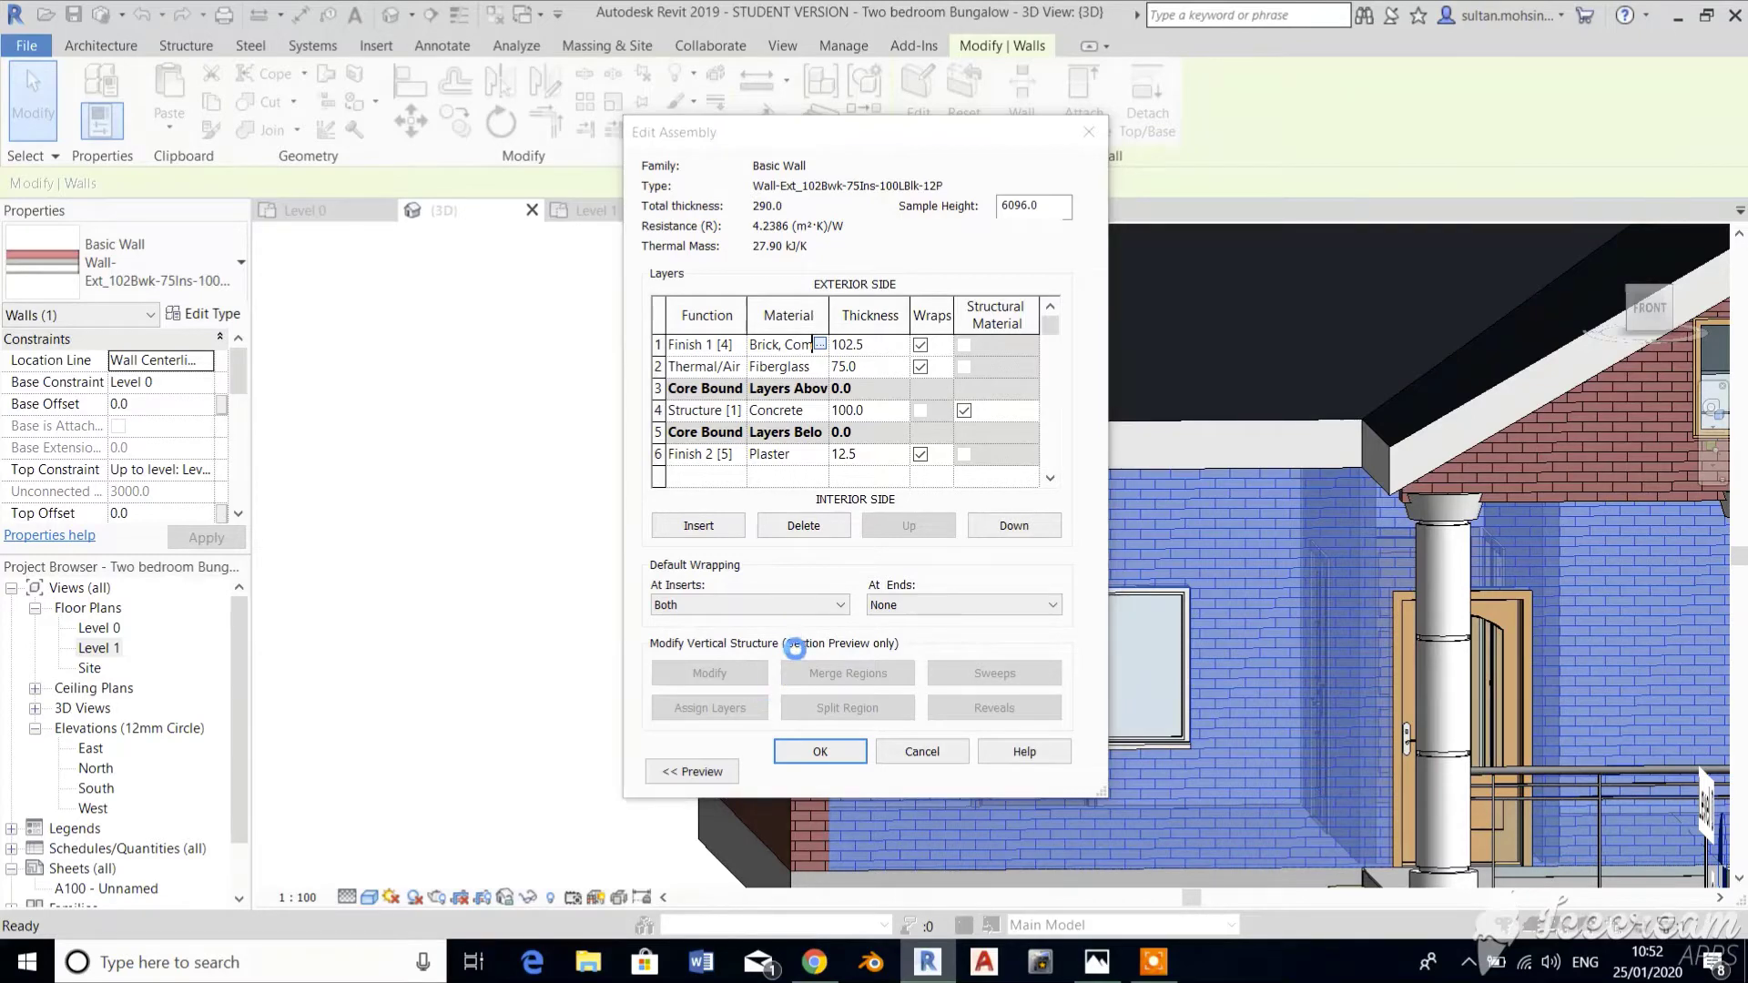
Create a new project material named "rendering ext".
click(460, 872)
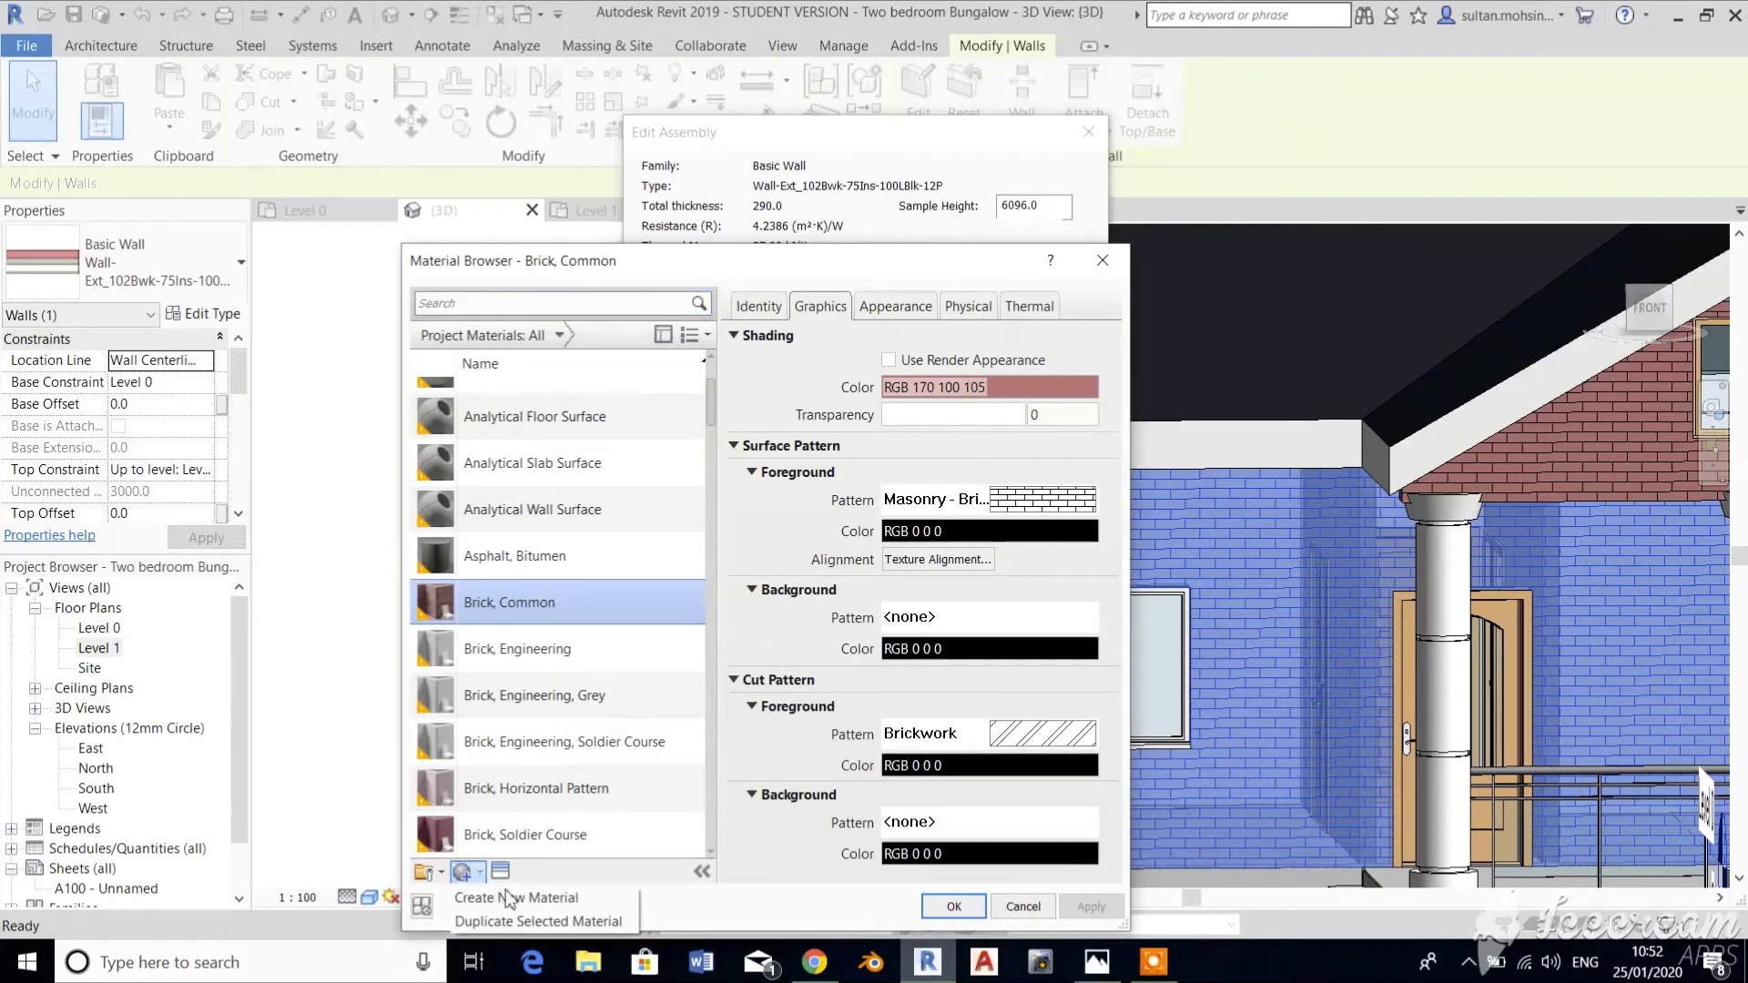
click(510, 902)
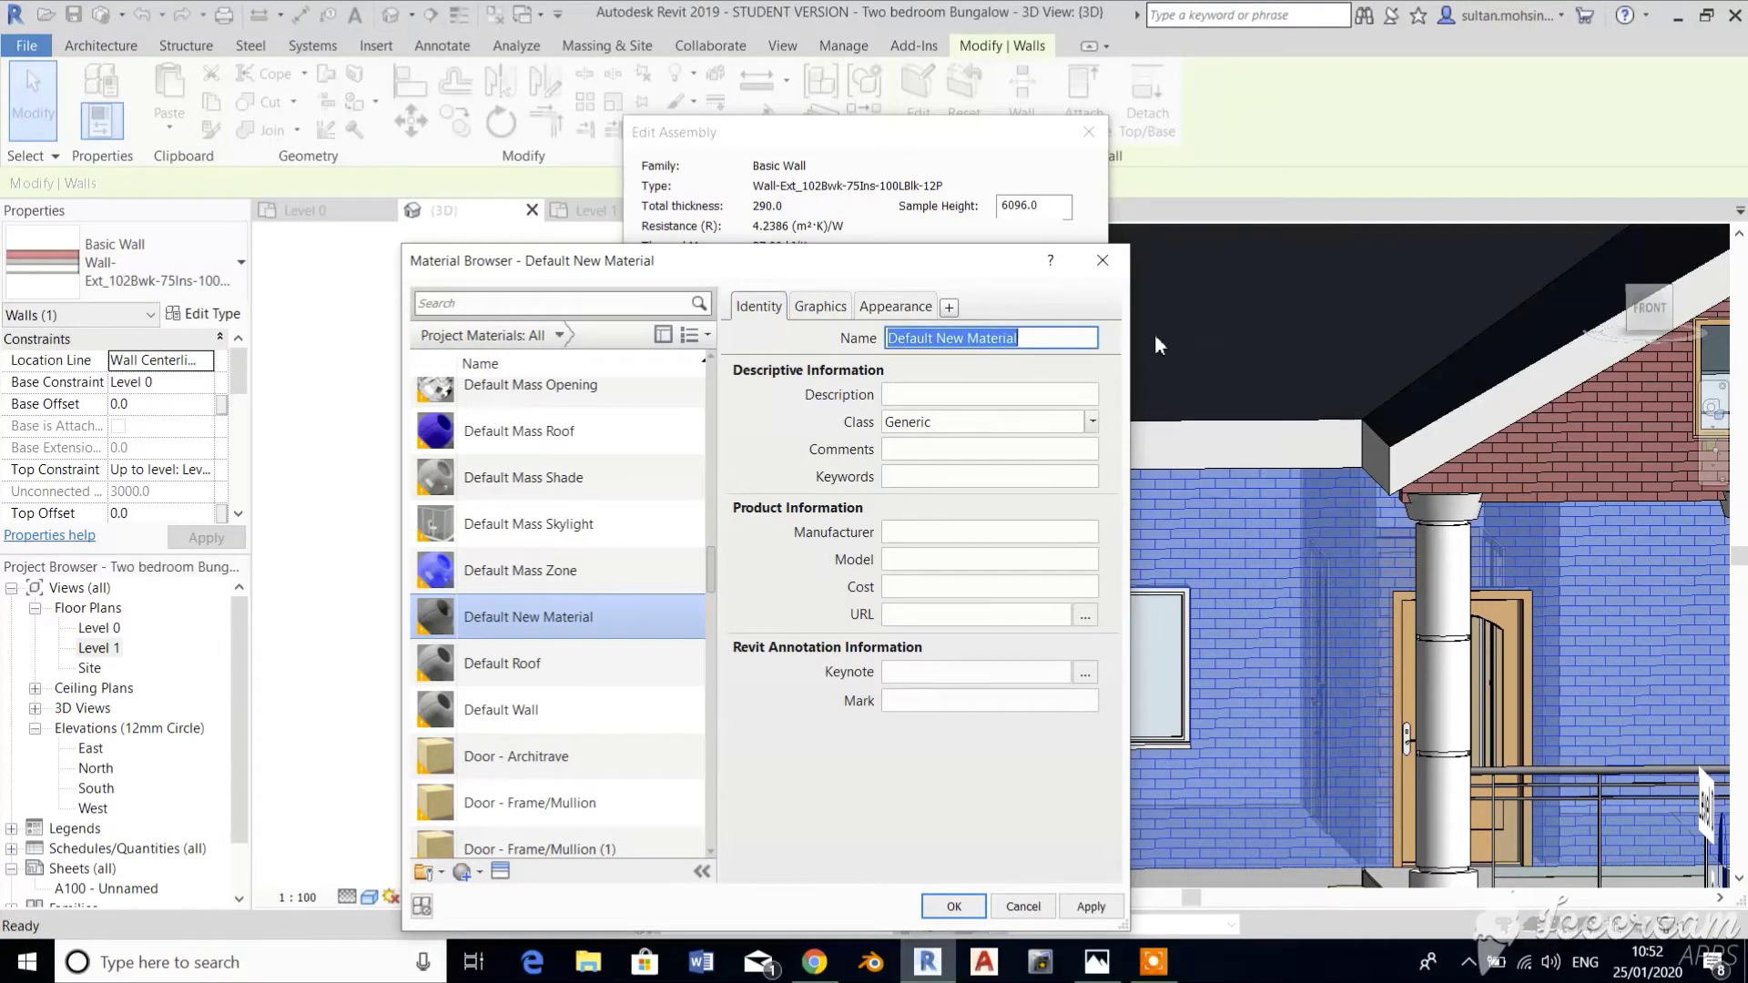
text(white)
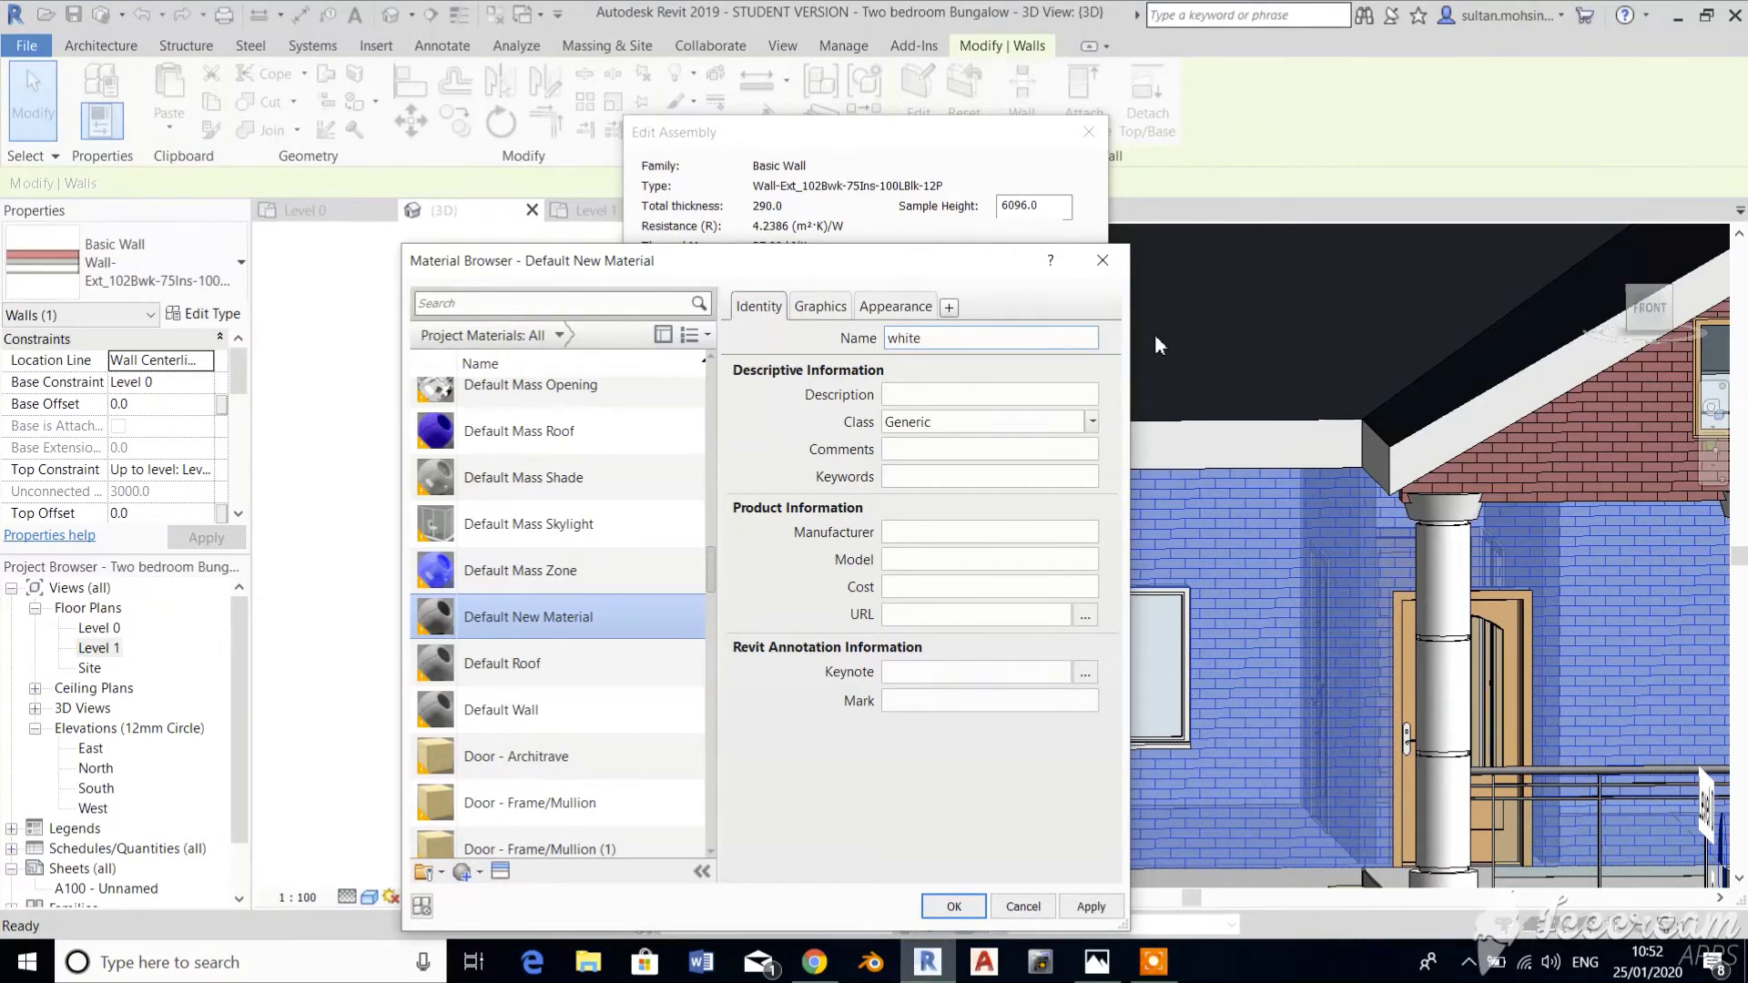
Replace the rendering ext material's appearance with the Wax (White) asset from the Finish category of the Appearance Library.
click(924, 310)
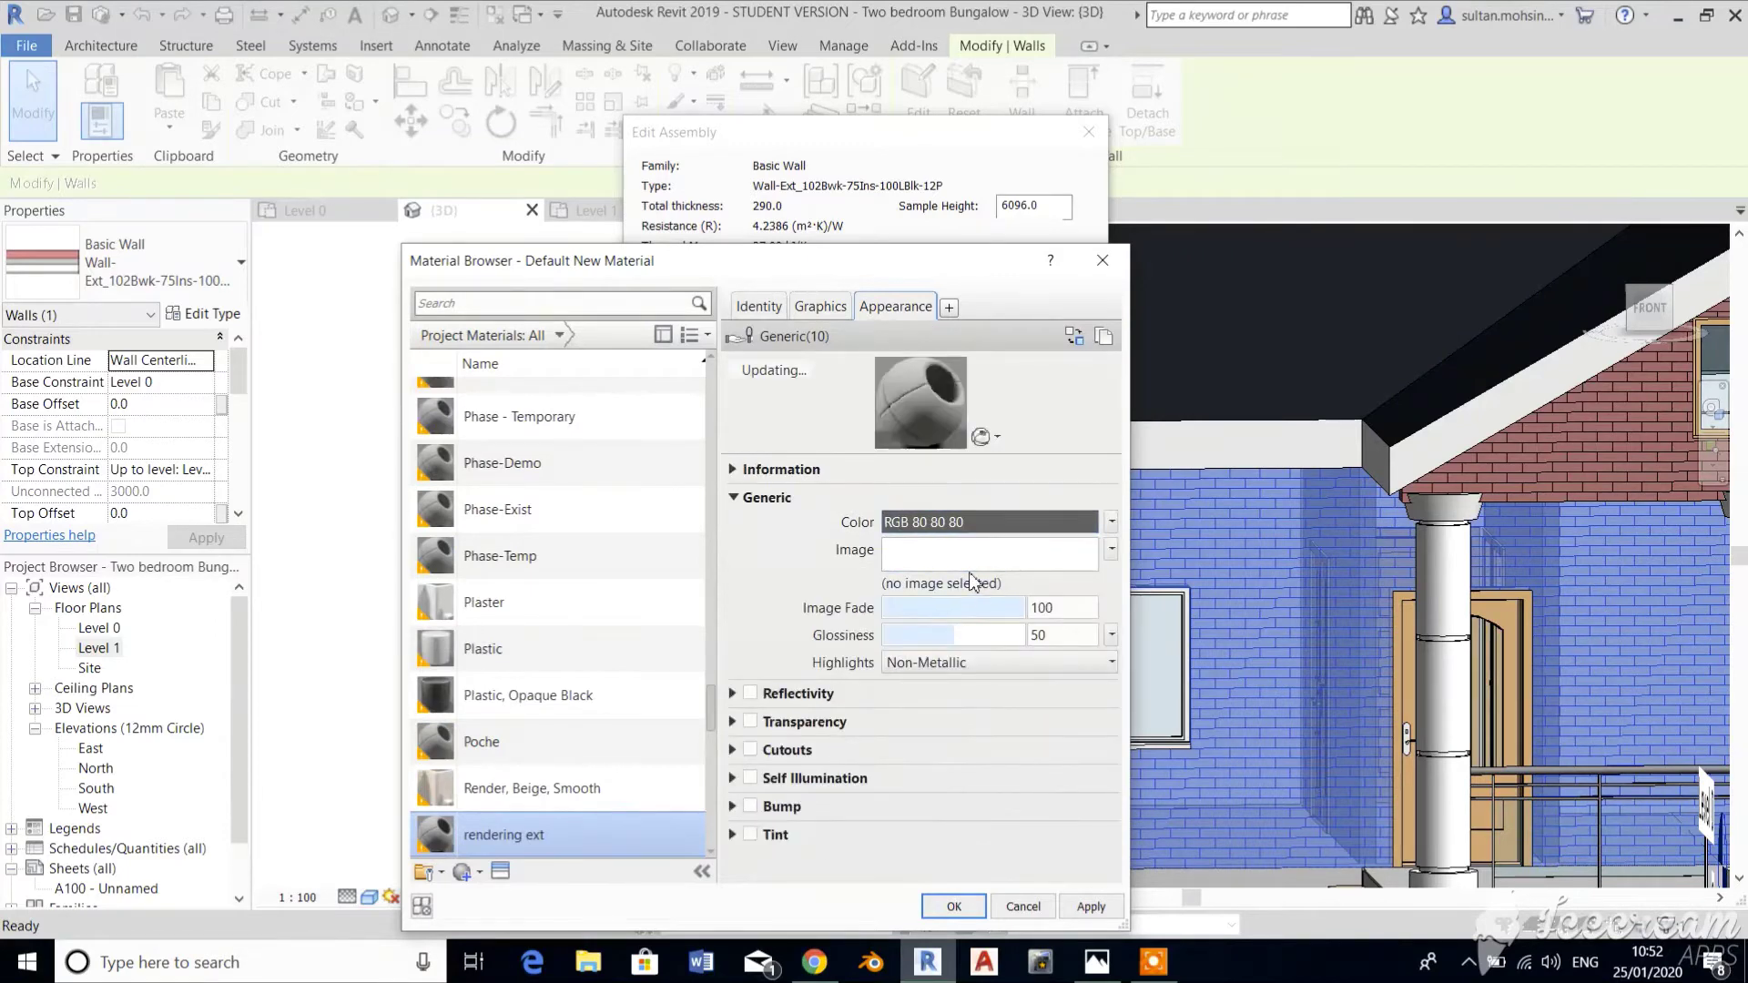
click(973, 566)
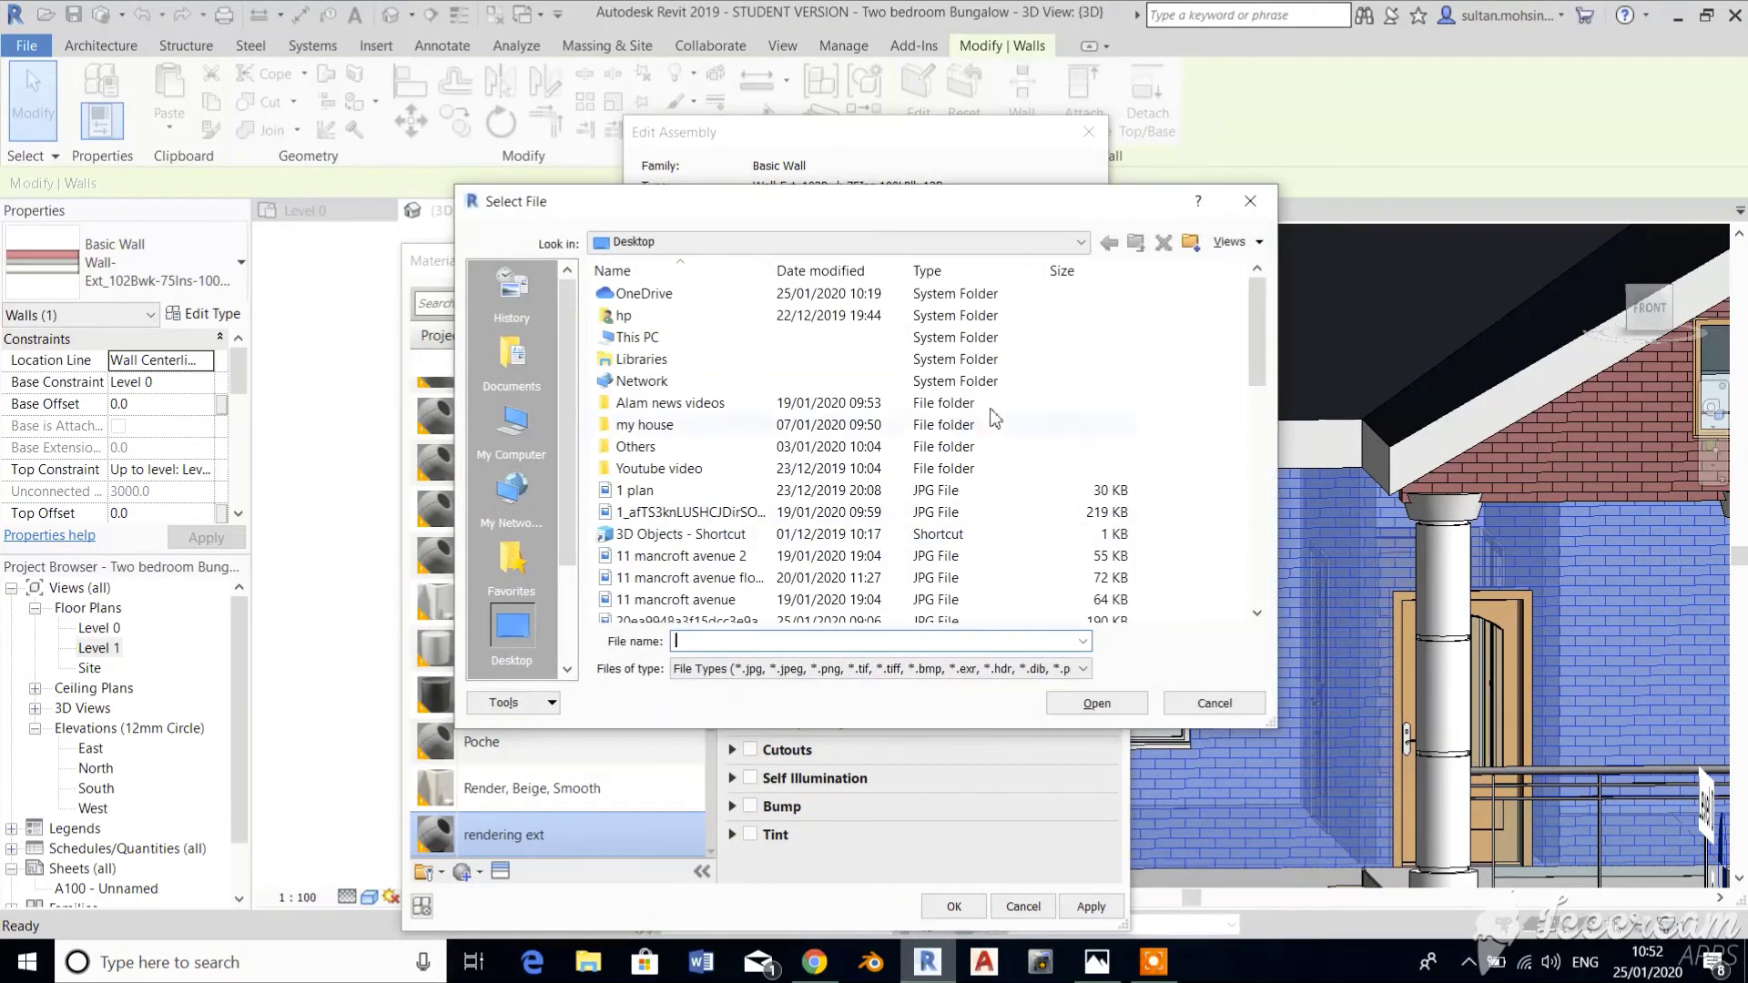
click(1252, 200)
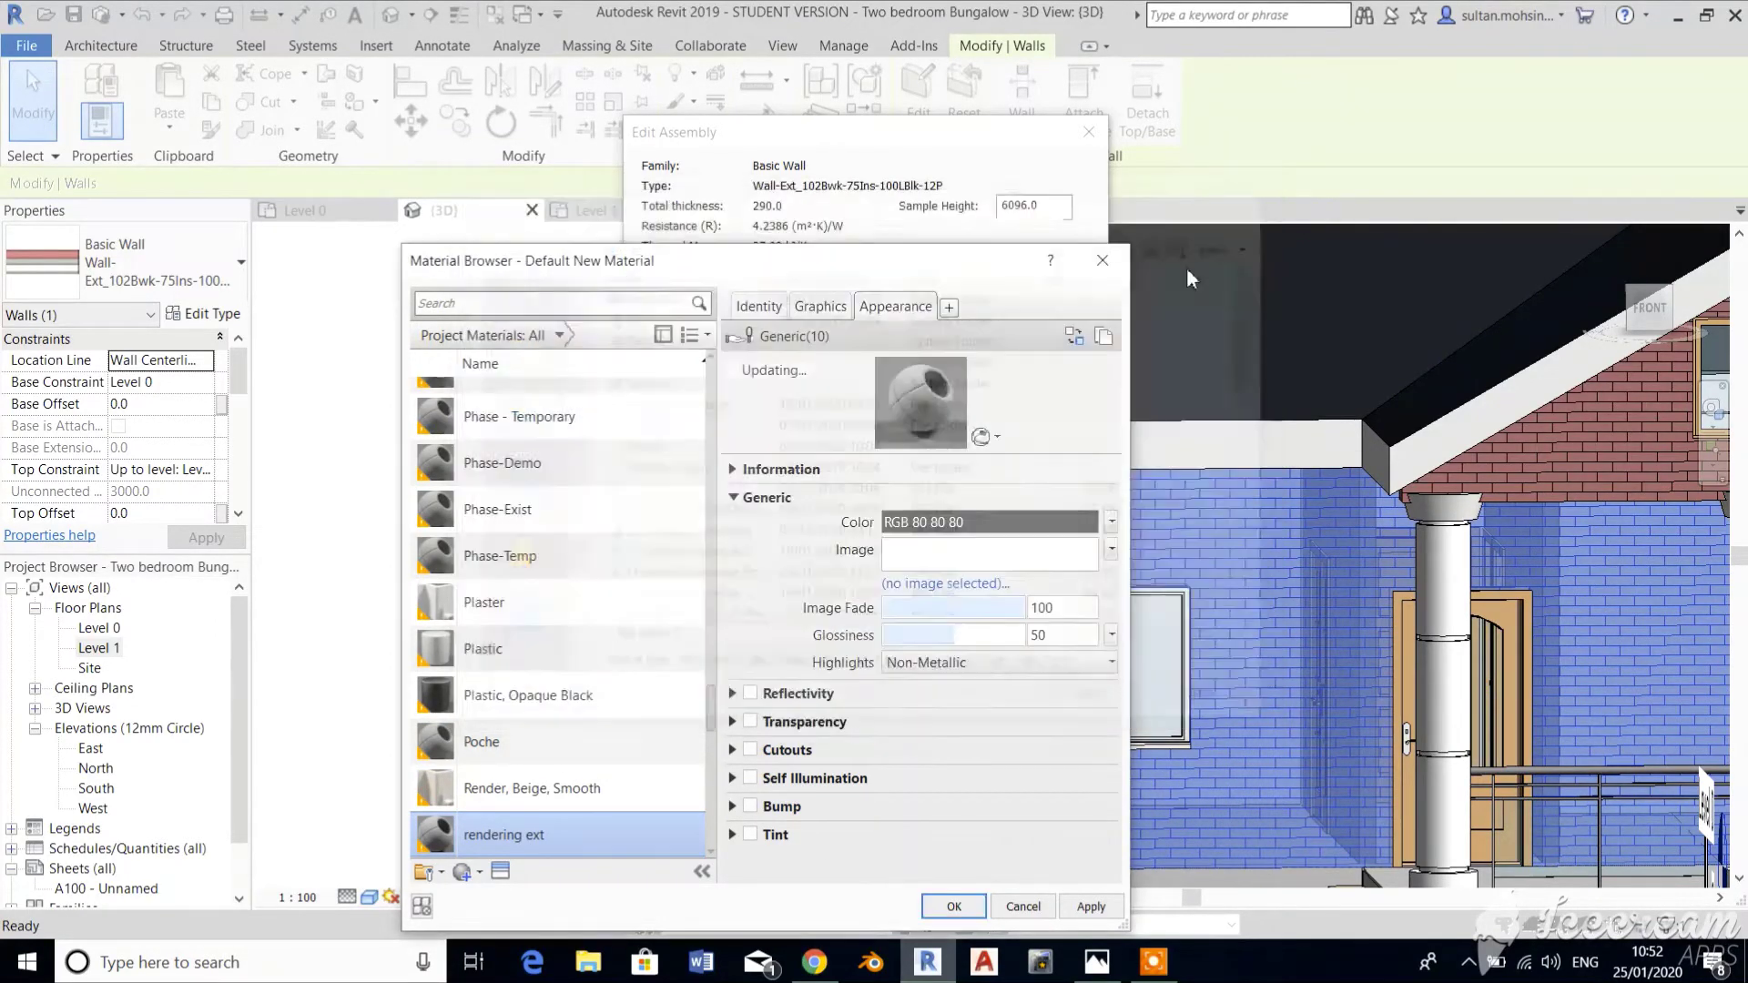
click(500, 871)
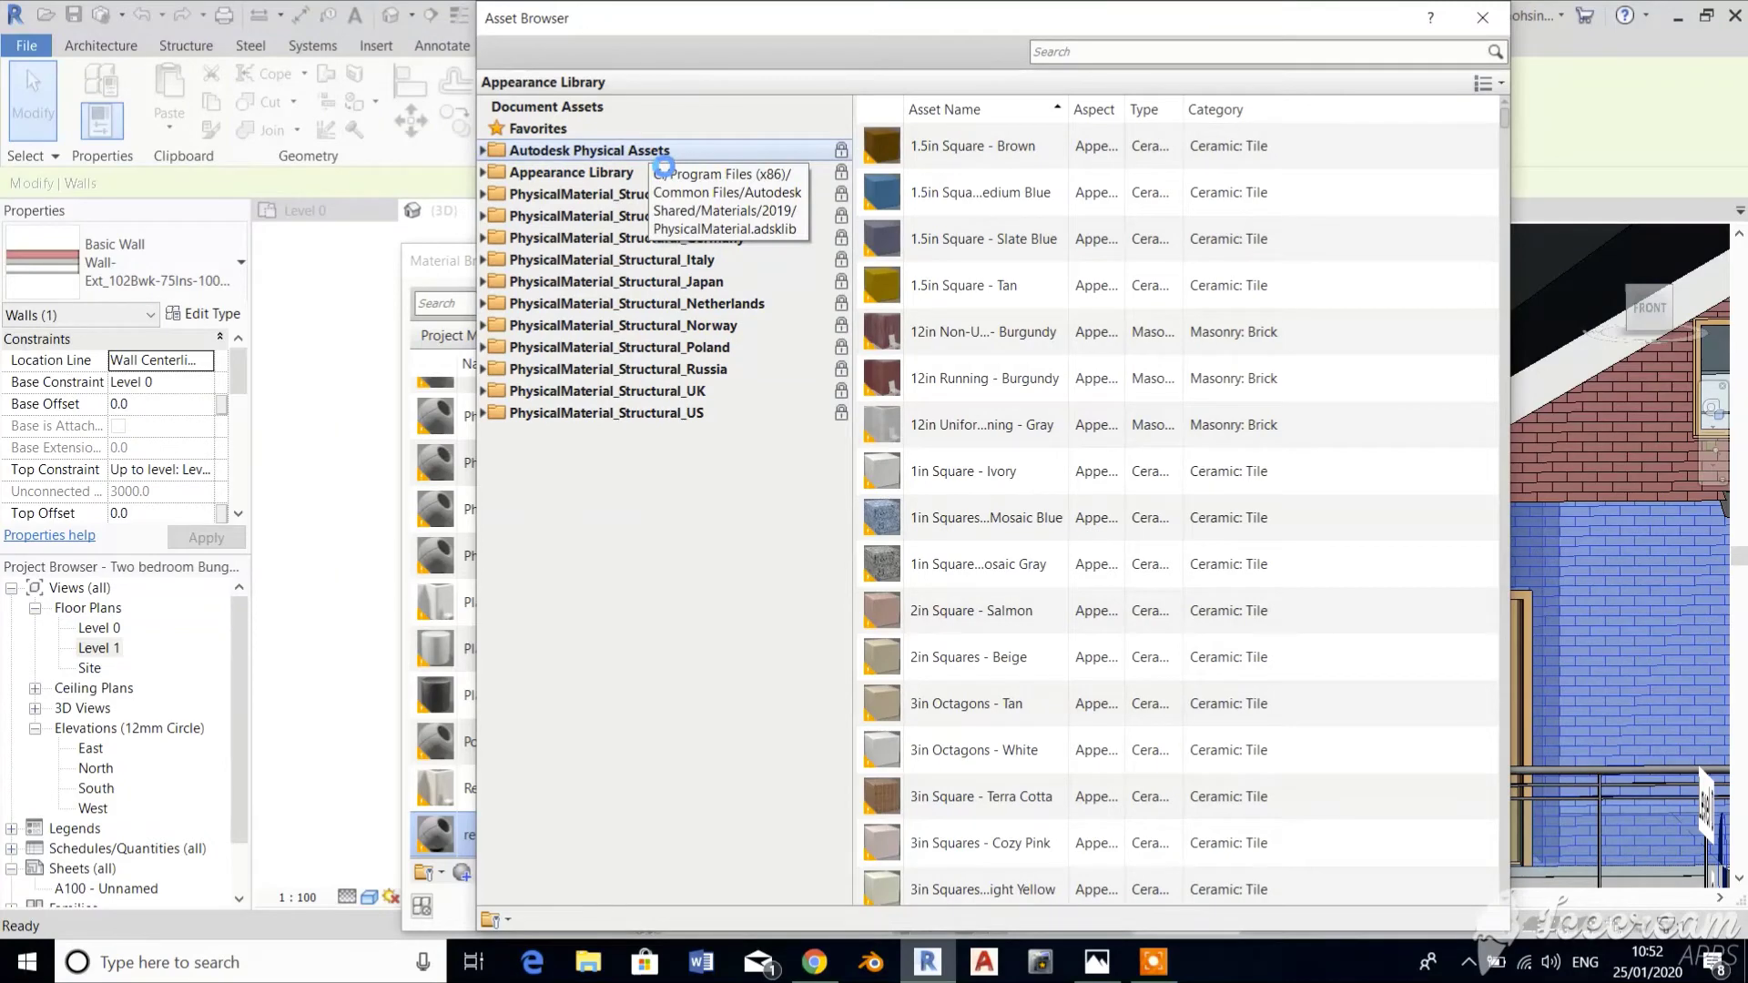
click(651, 173)
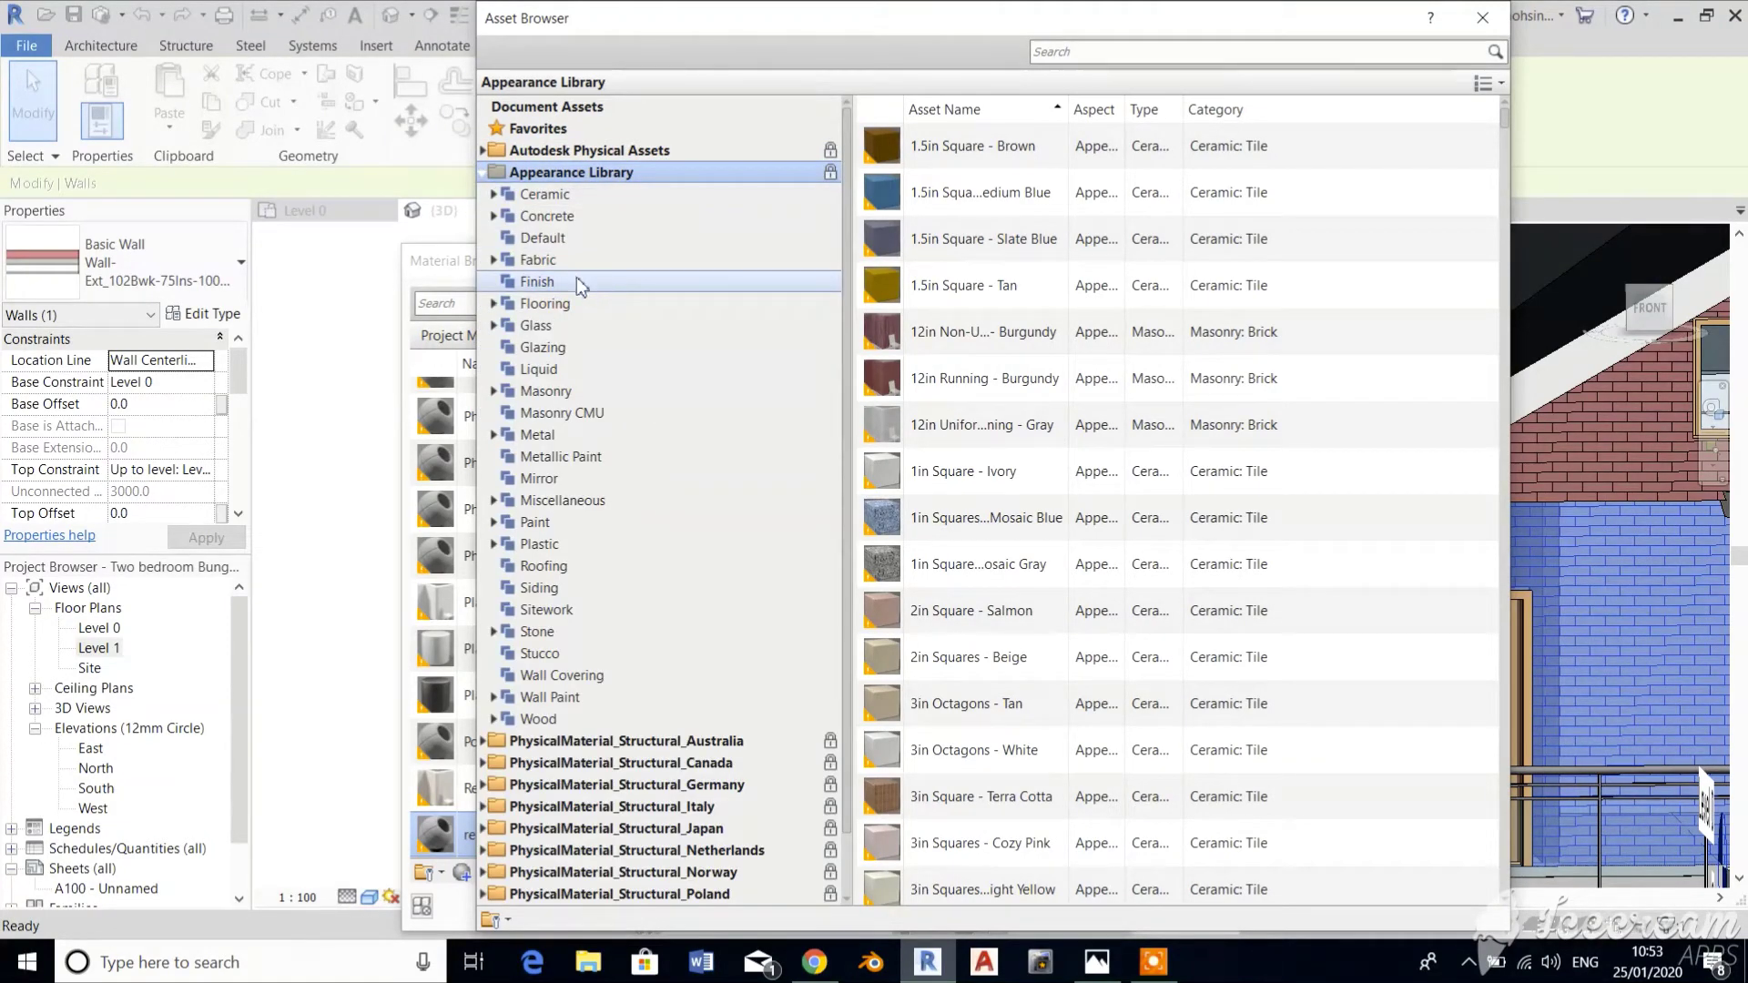
click(579, 283)
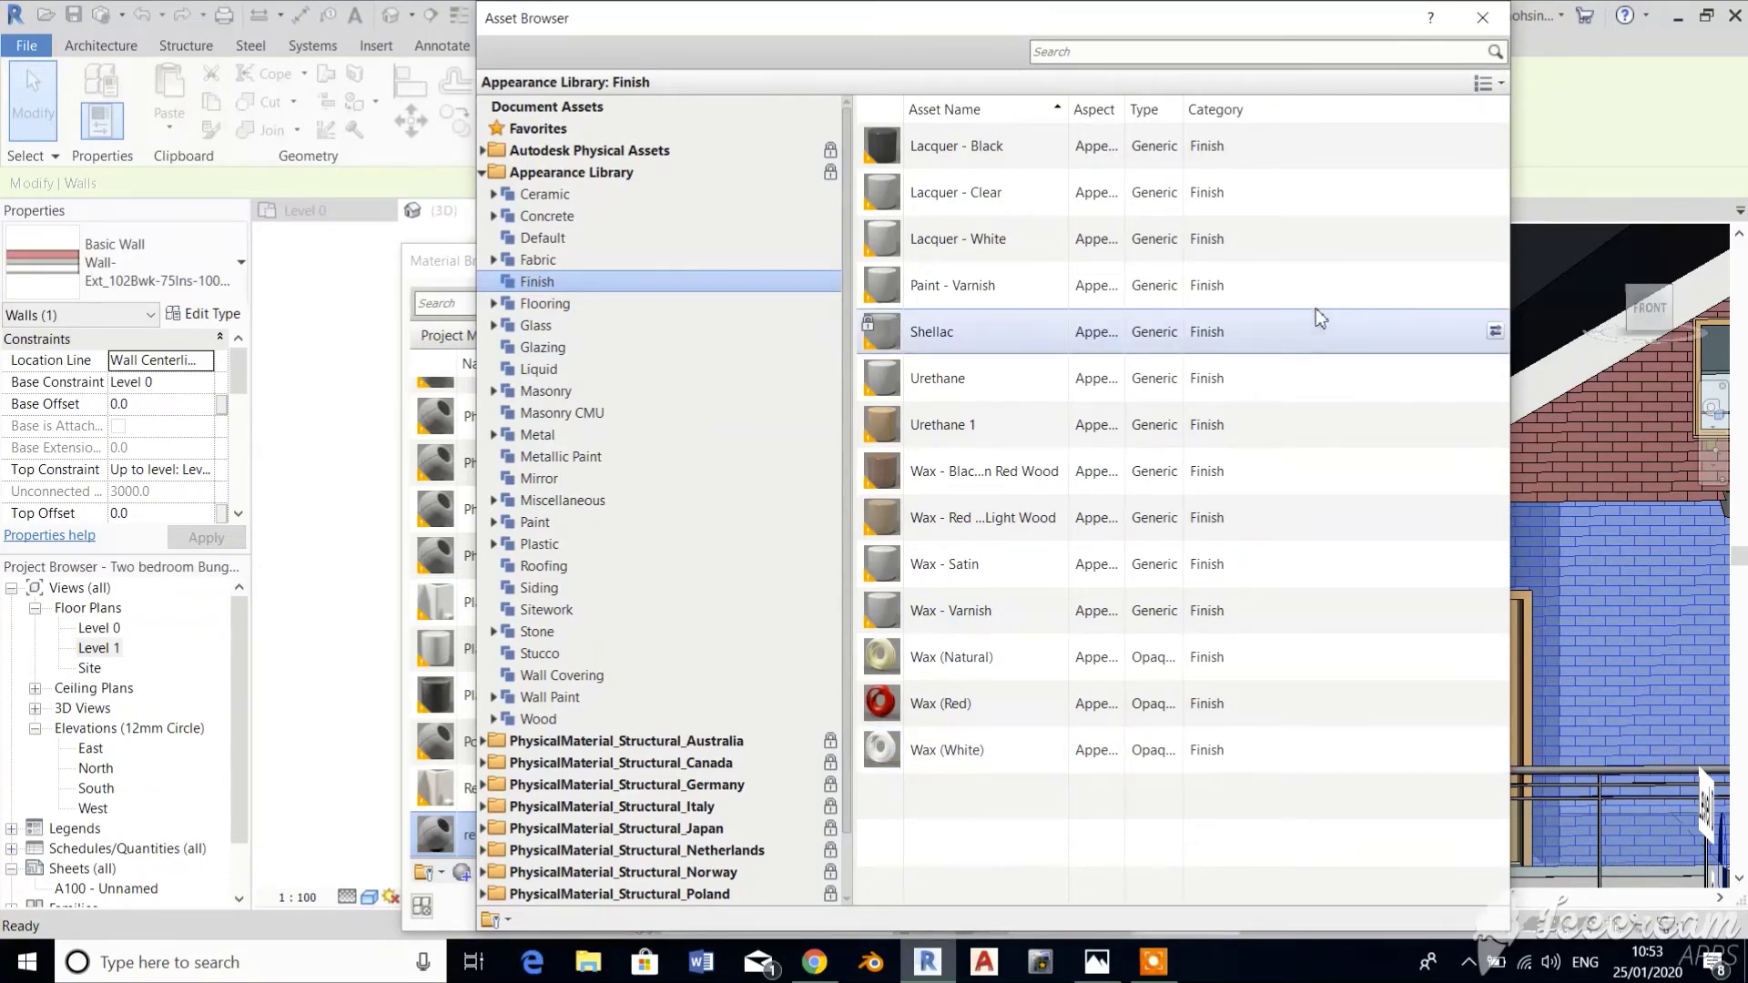
click(1485, 19)
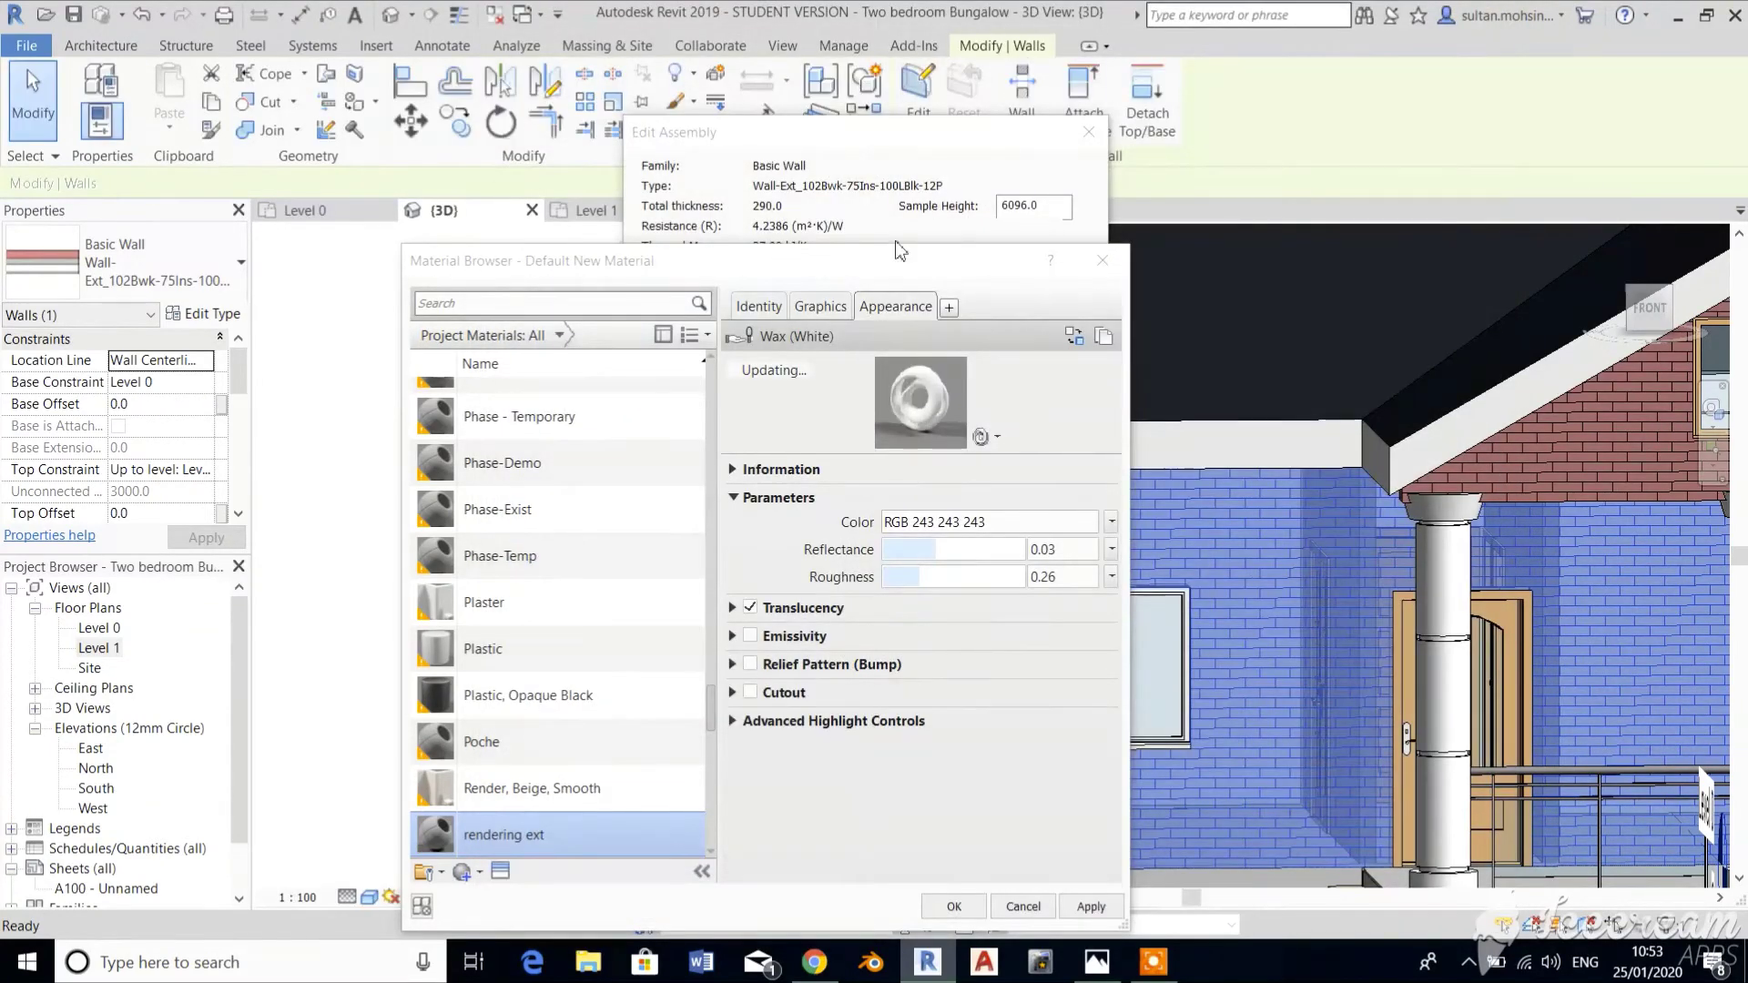
Set the rendering ext material's shading to use the render appearance and apply the material changes.
click(800, 307)
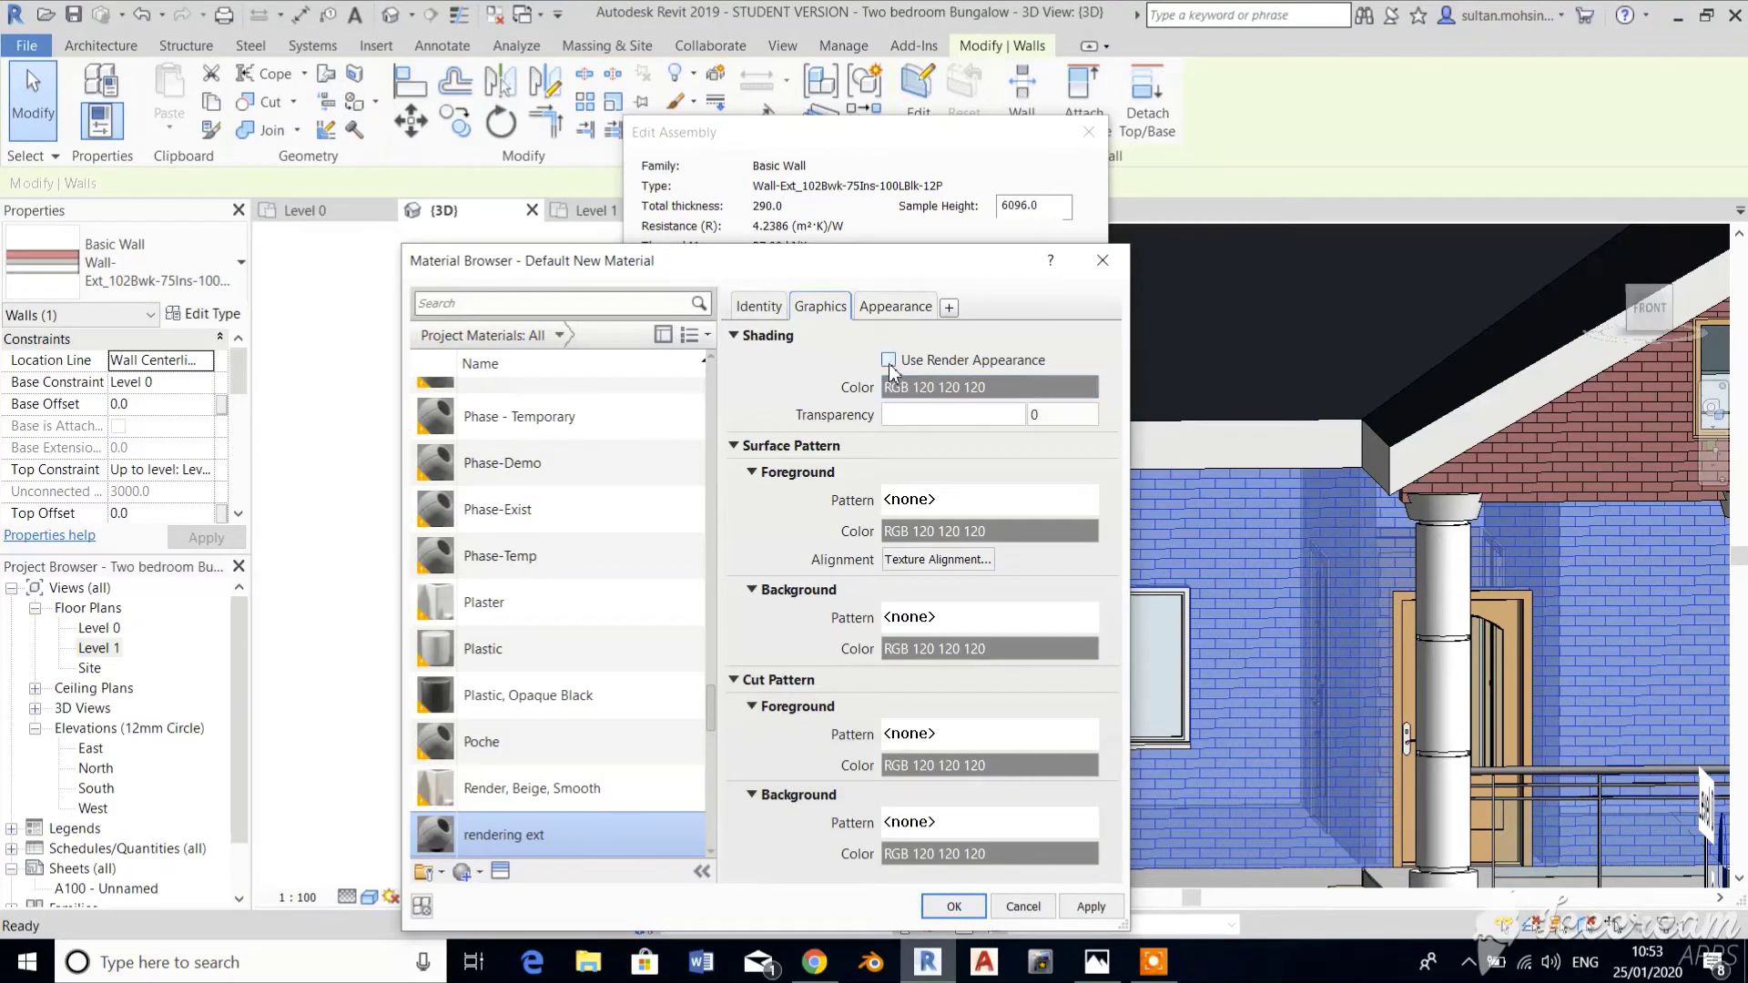
click(889, 360)
click(897, 307)
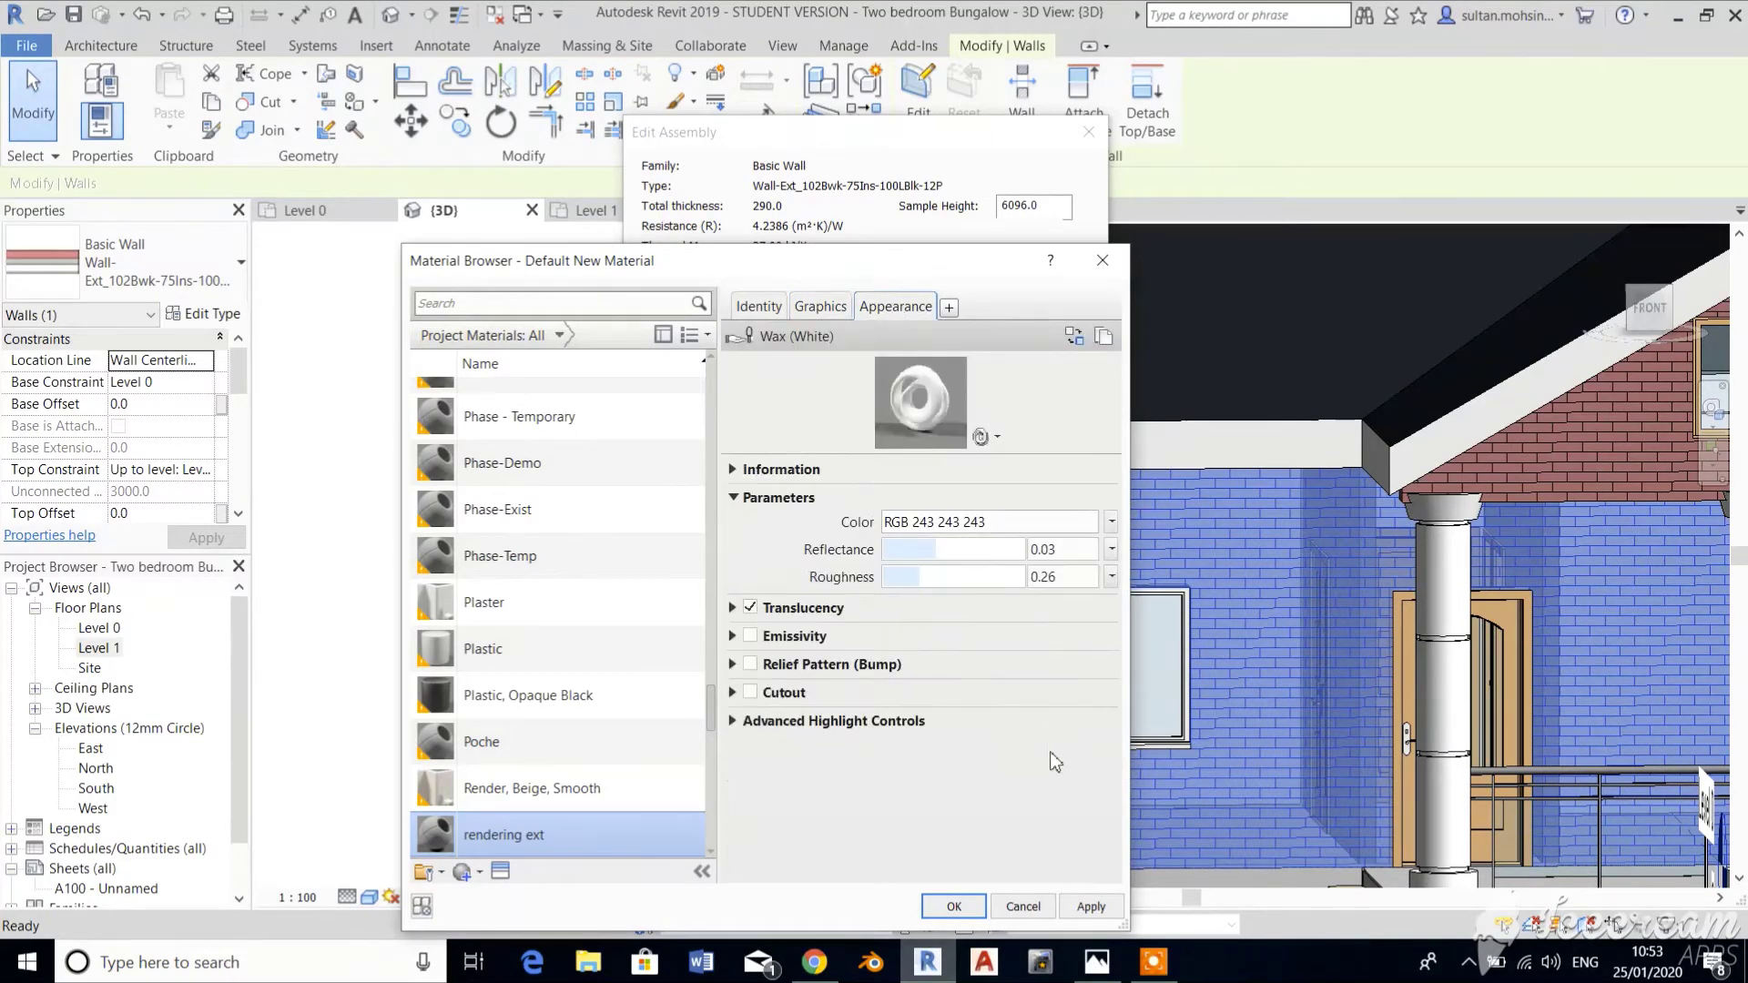
click(1090, 908)
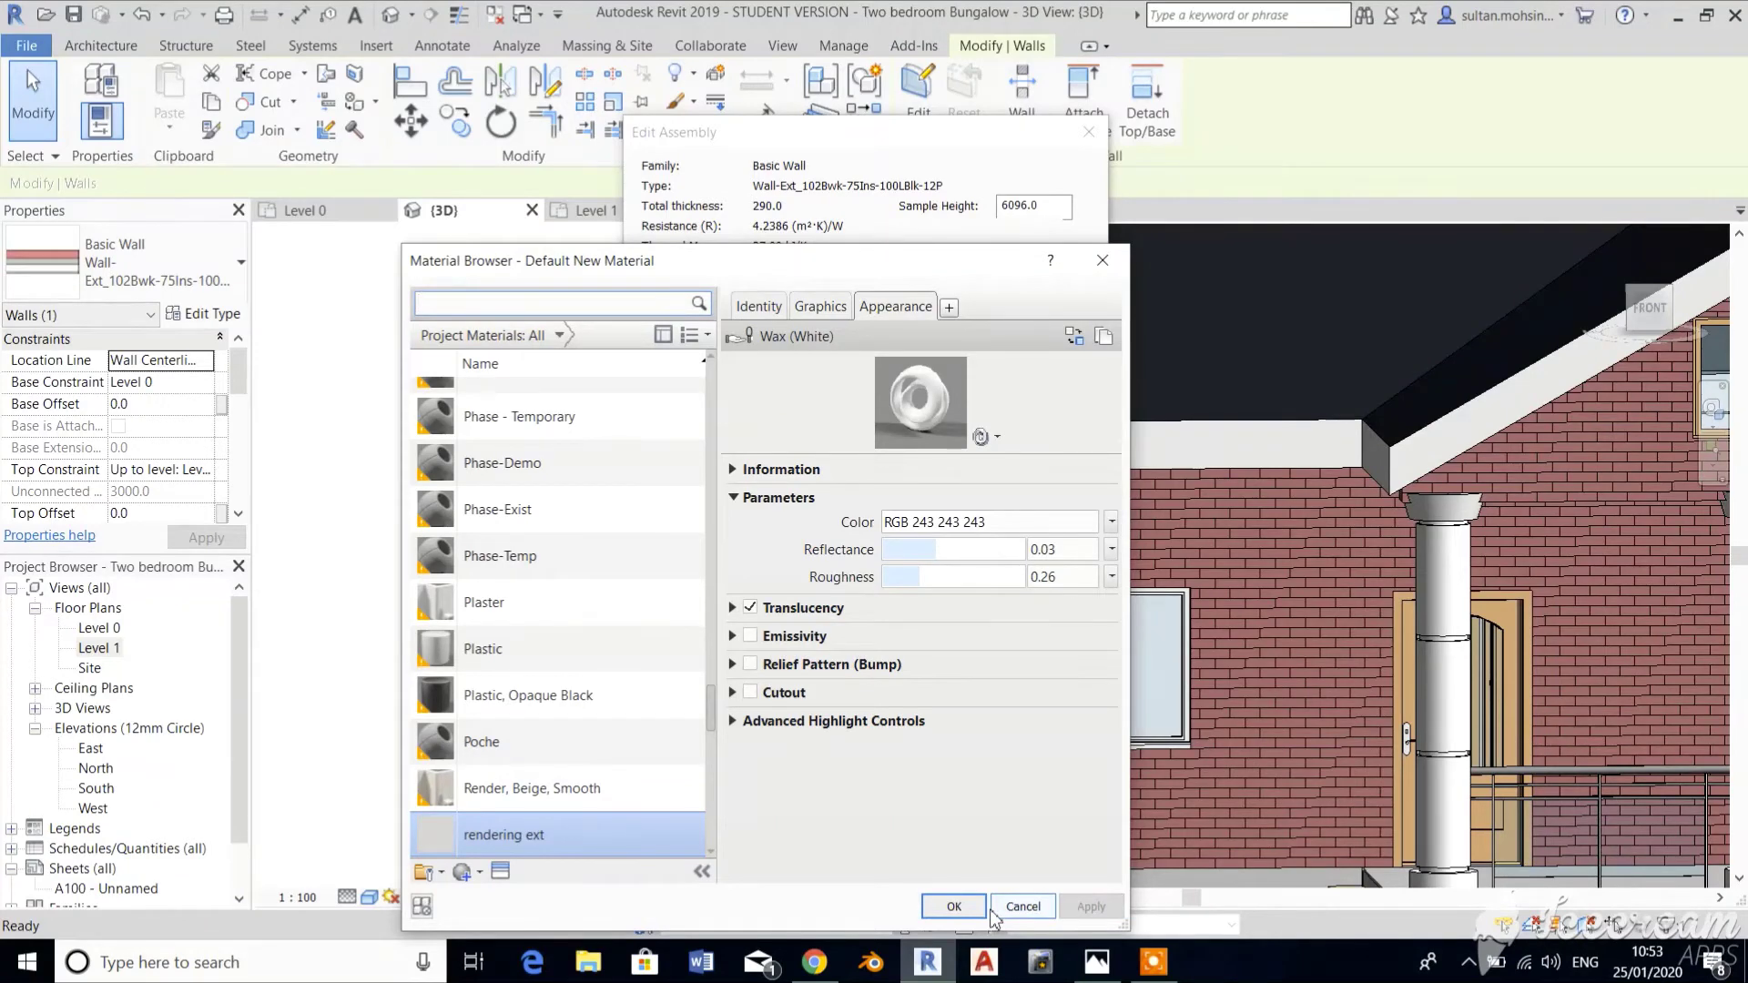
Assign the rendering ext material to the wall's exterior finish layer, confirm the wall type change and view the house from the front.
click(980, 911)
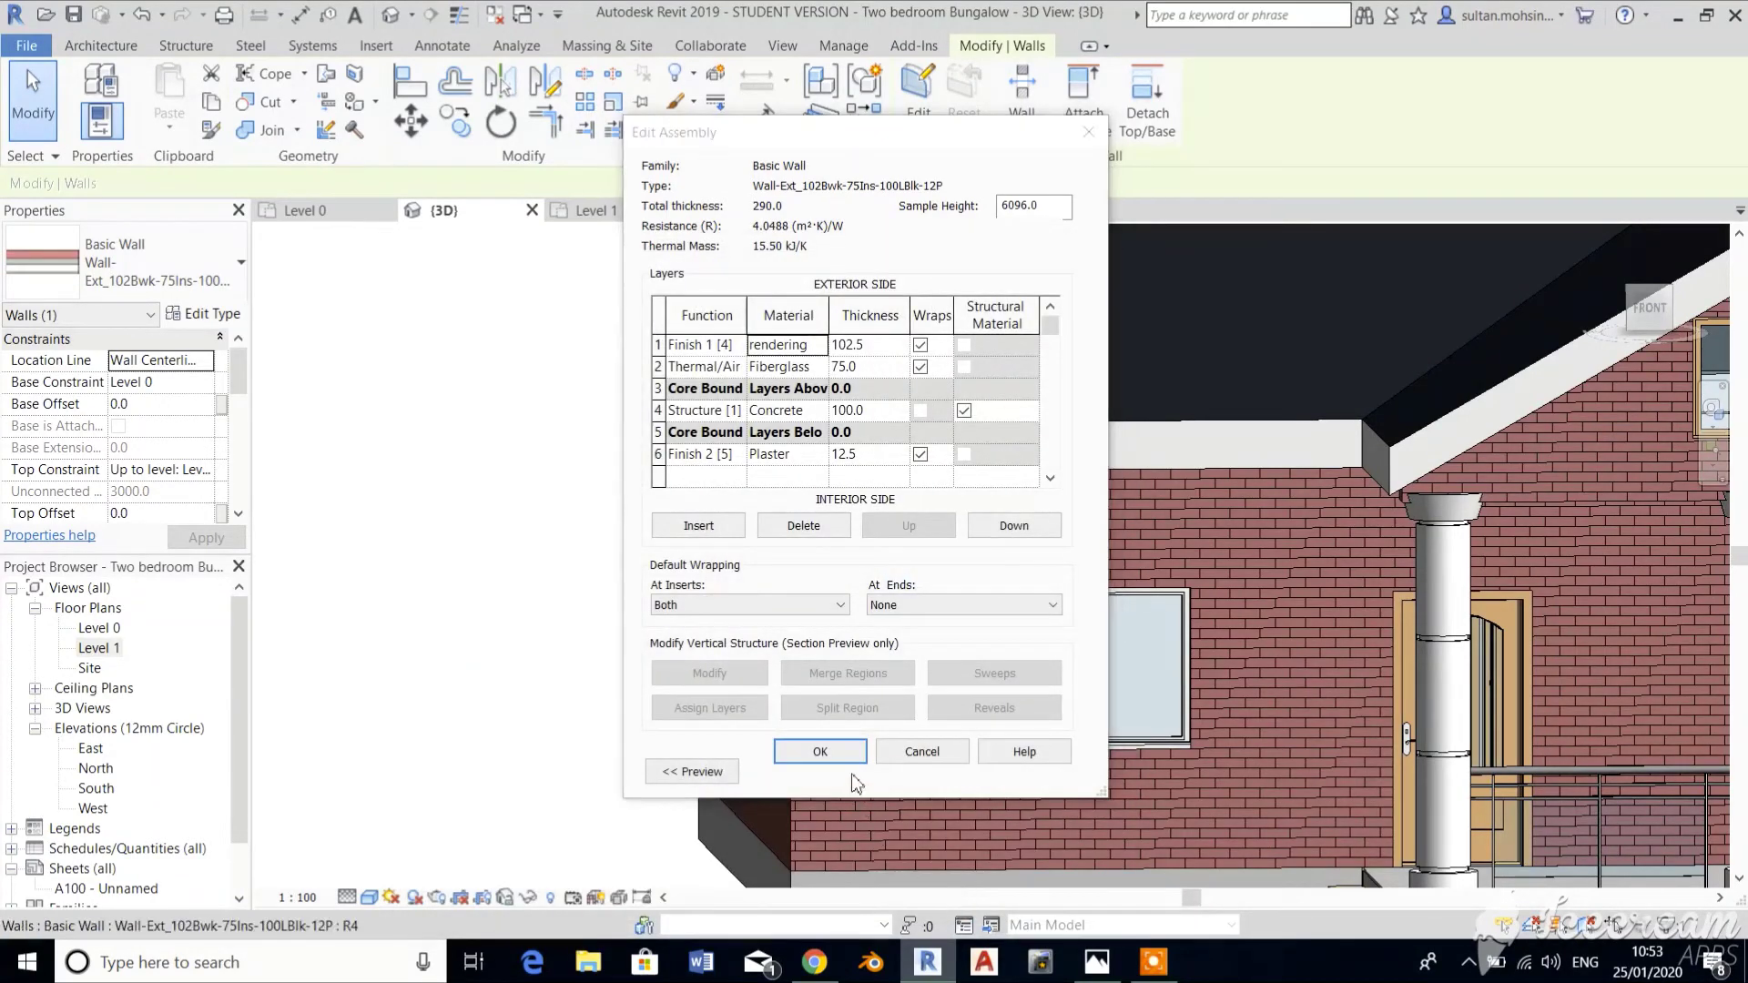
click(856, 756)
click(1037, 772)
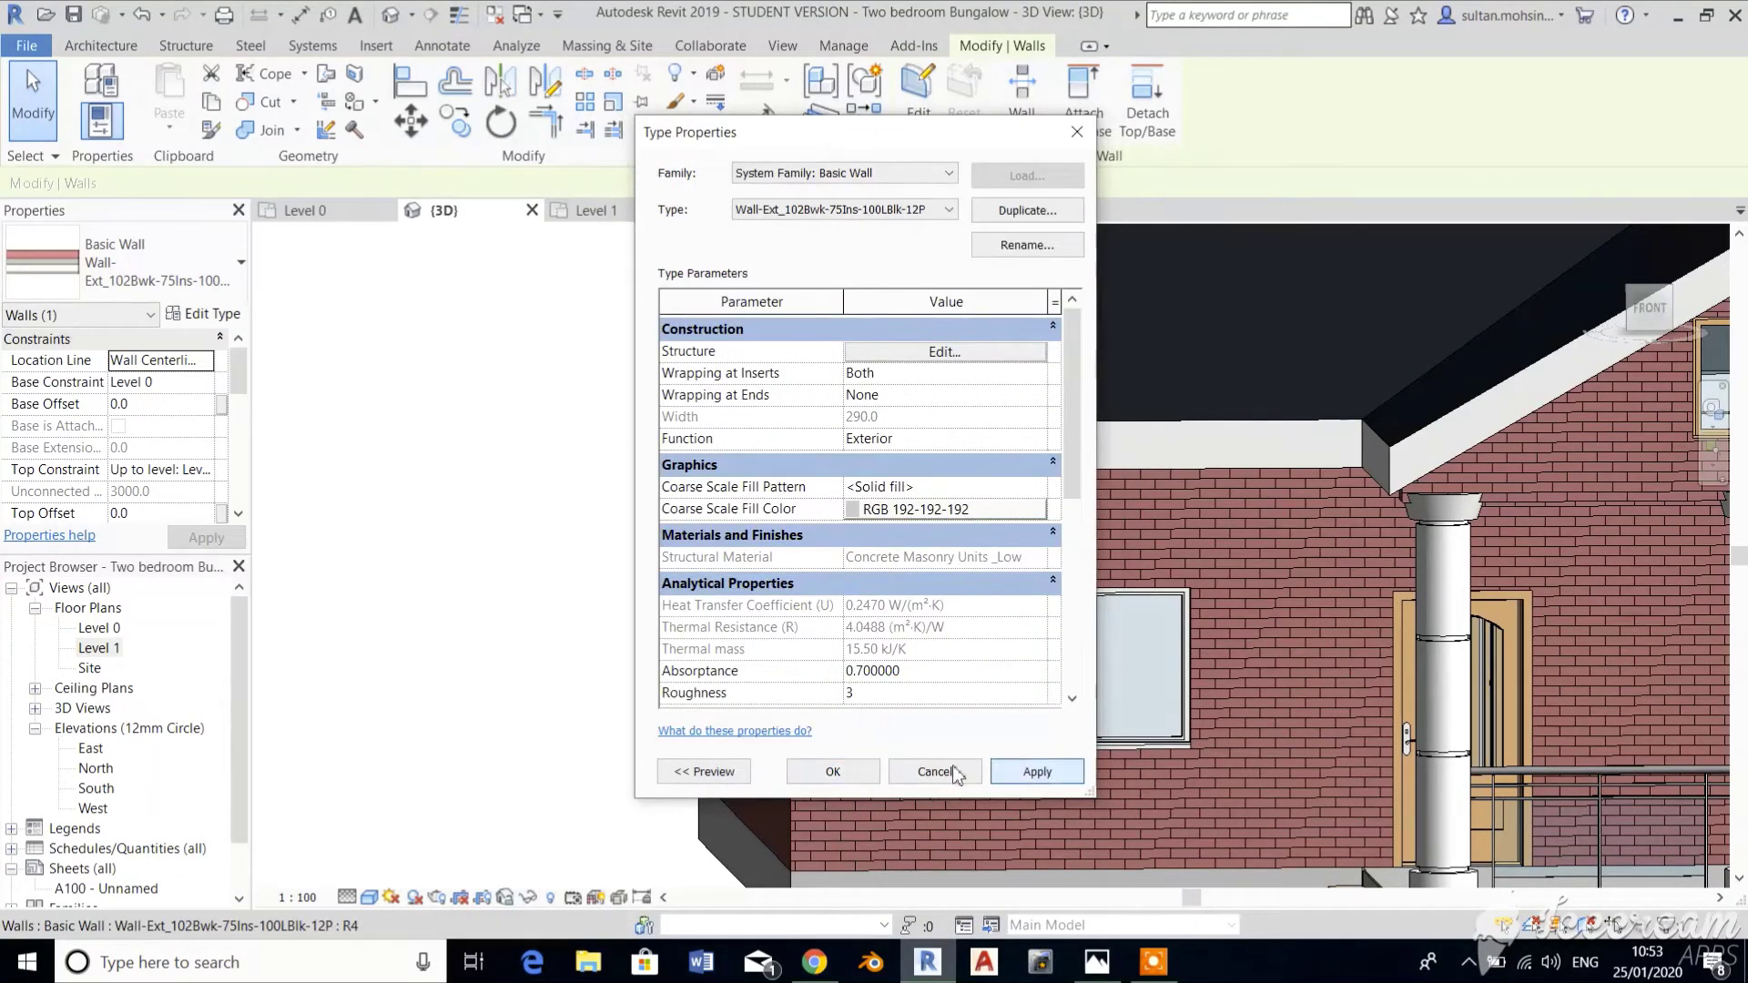
click(833, 772)
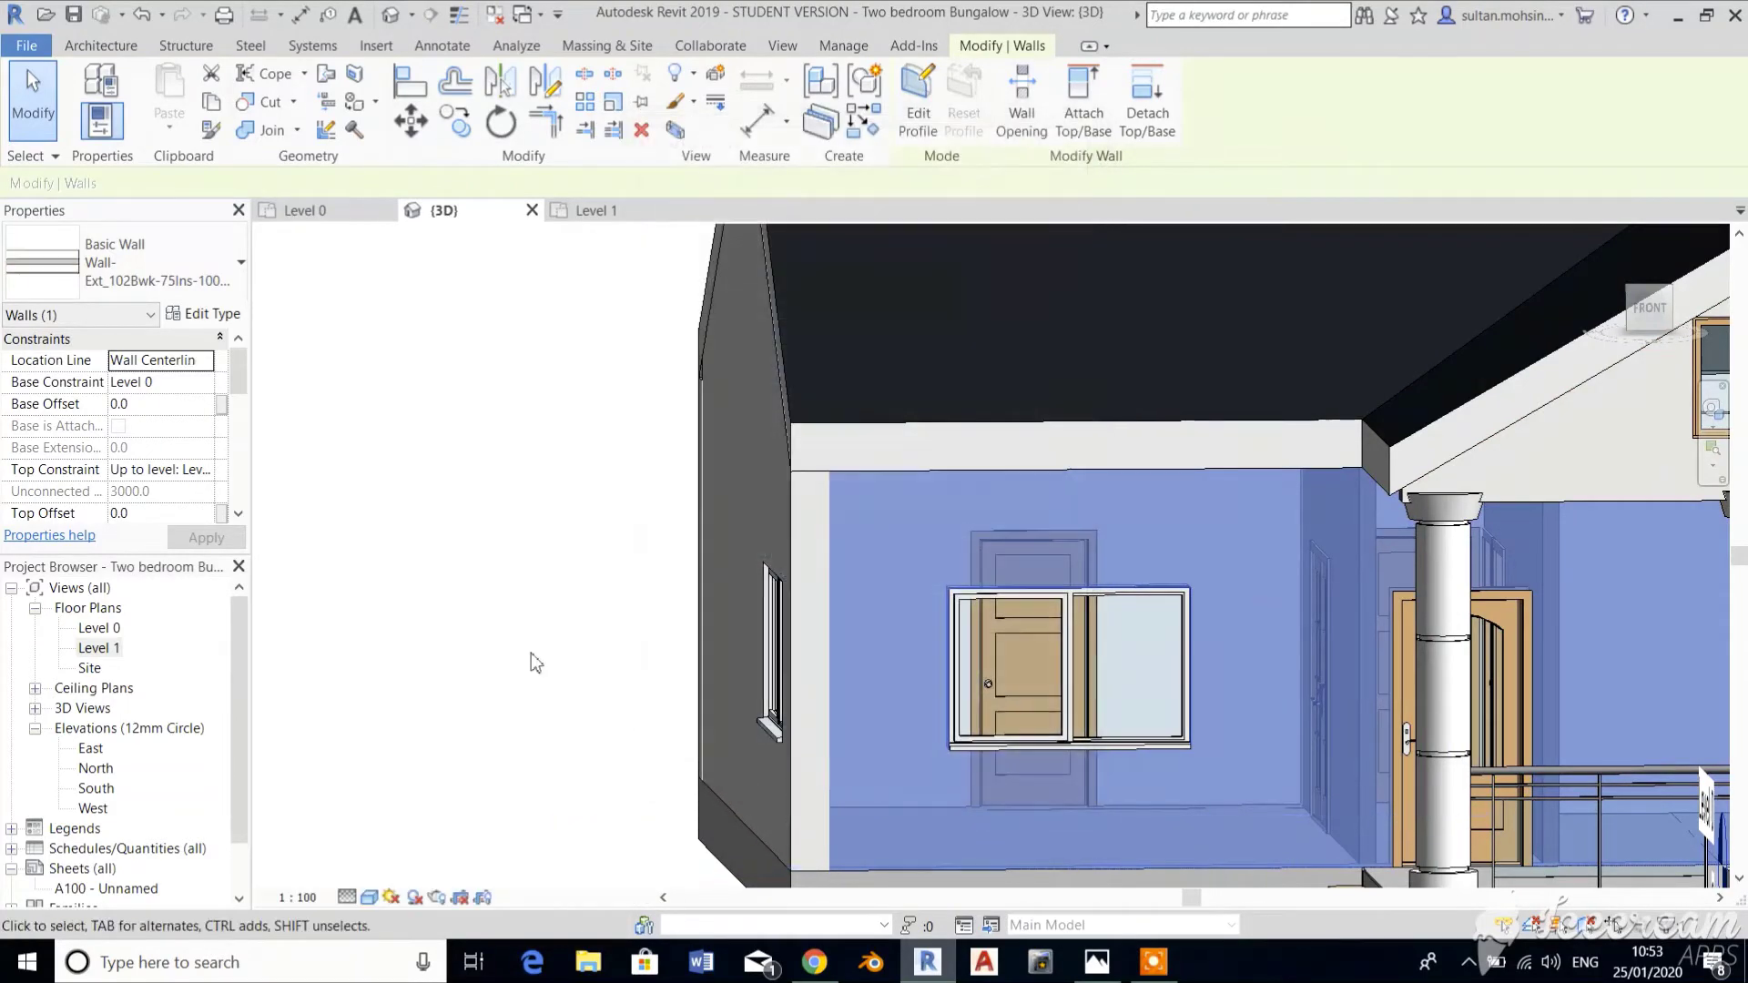
click(511, 485)
scroll(511, 485, down, 4)
scroll(511, 485, down, 1)
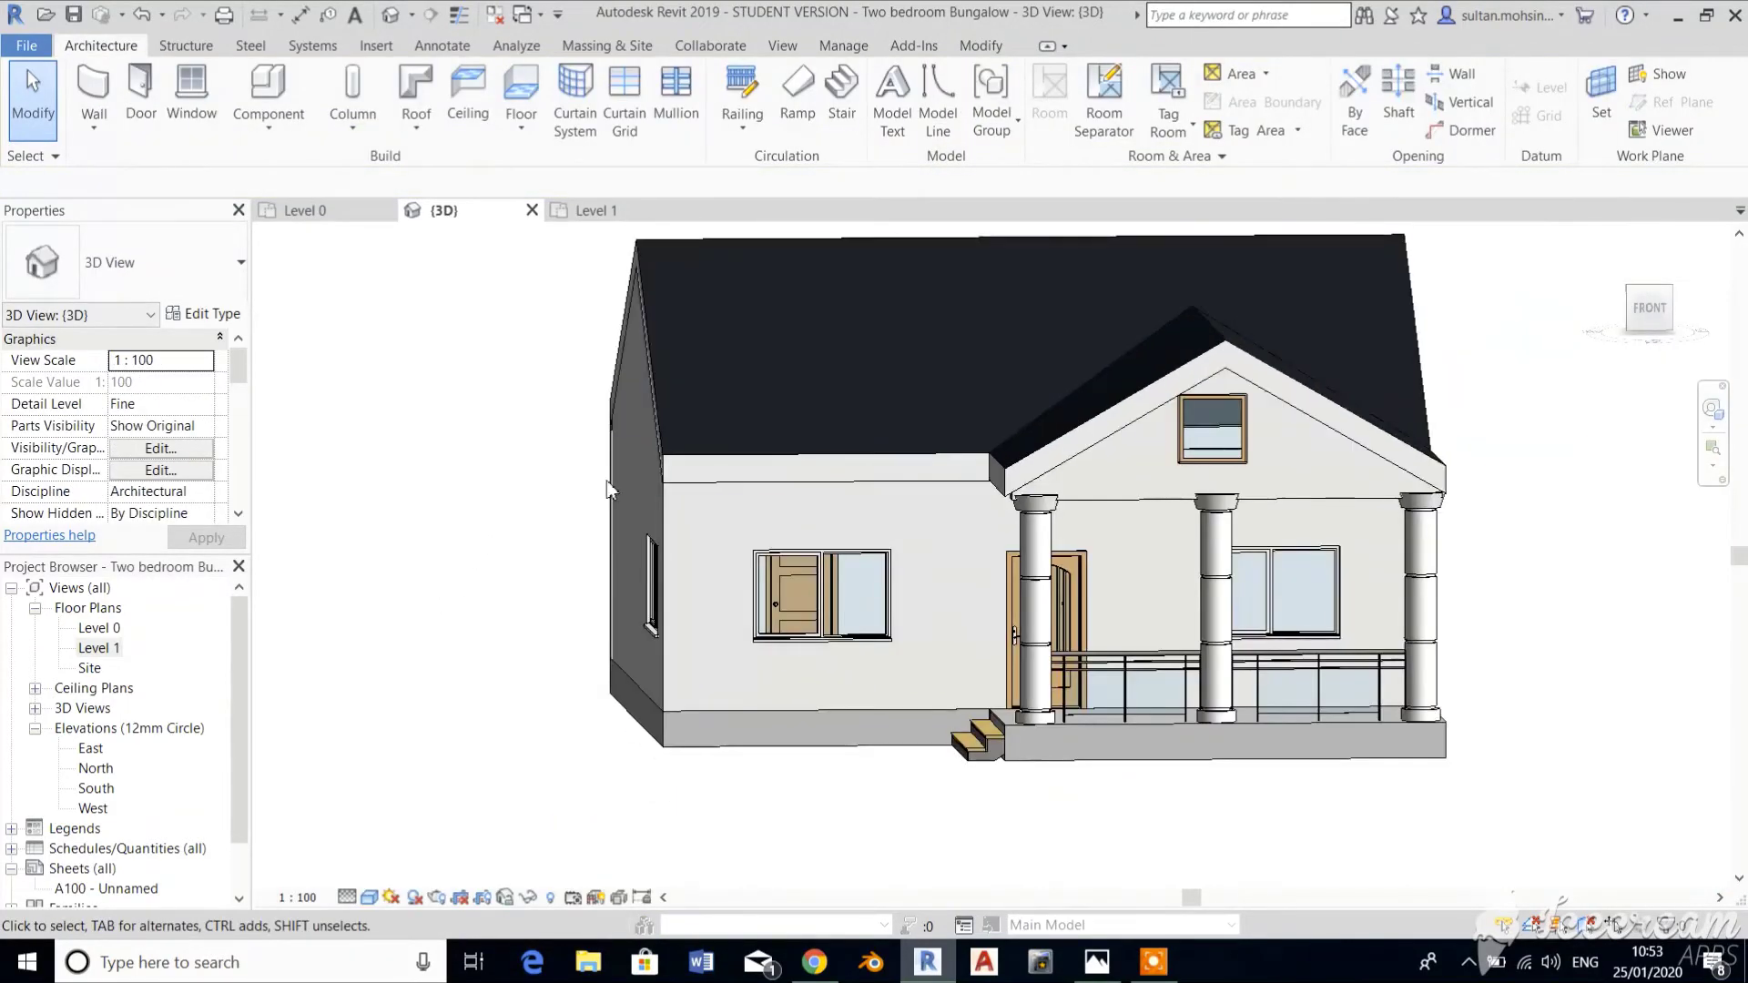
scroll(1426, 322, up, 1)
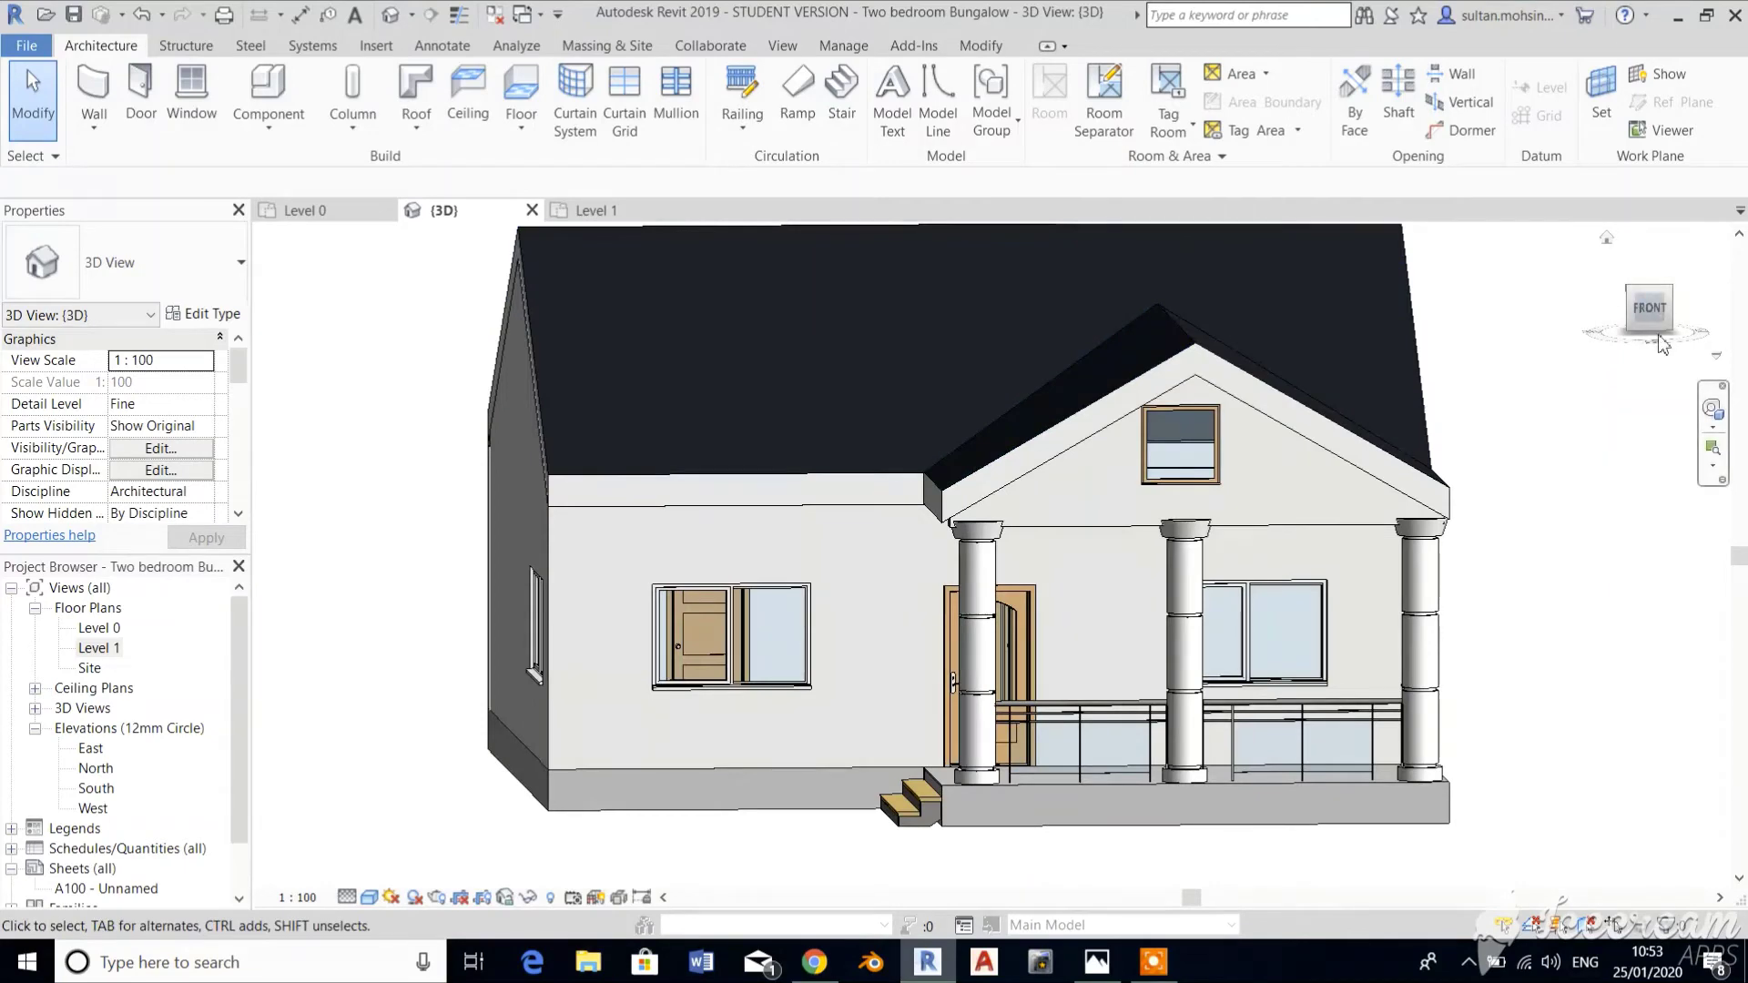
click(1650, 307)
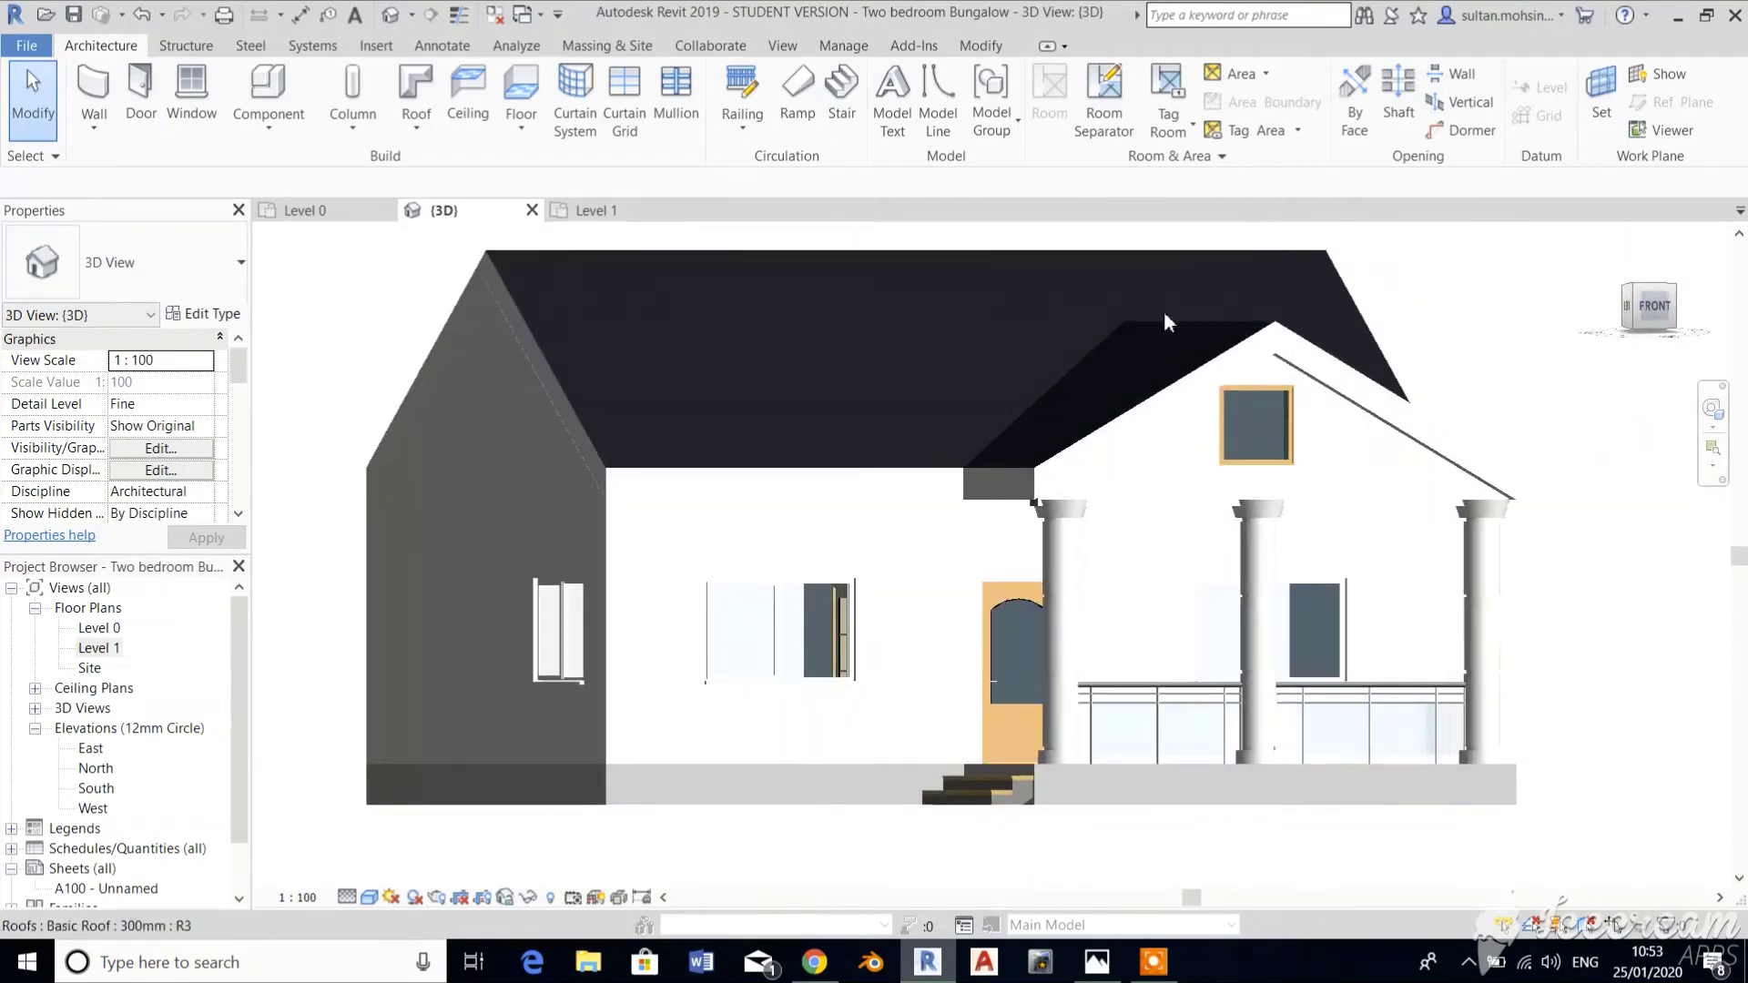
Paint the base faces along the house's front, left side and porch front with the Brick, Common material.
click(976, 48)
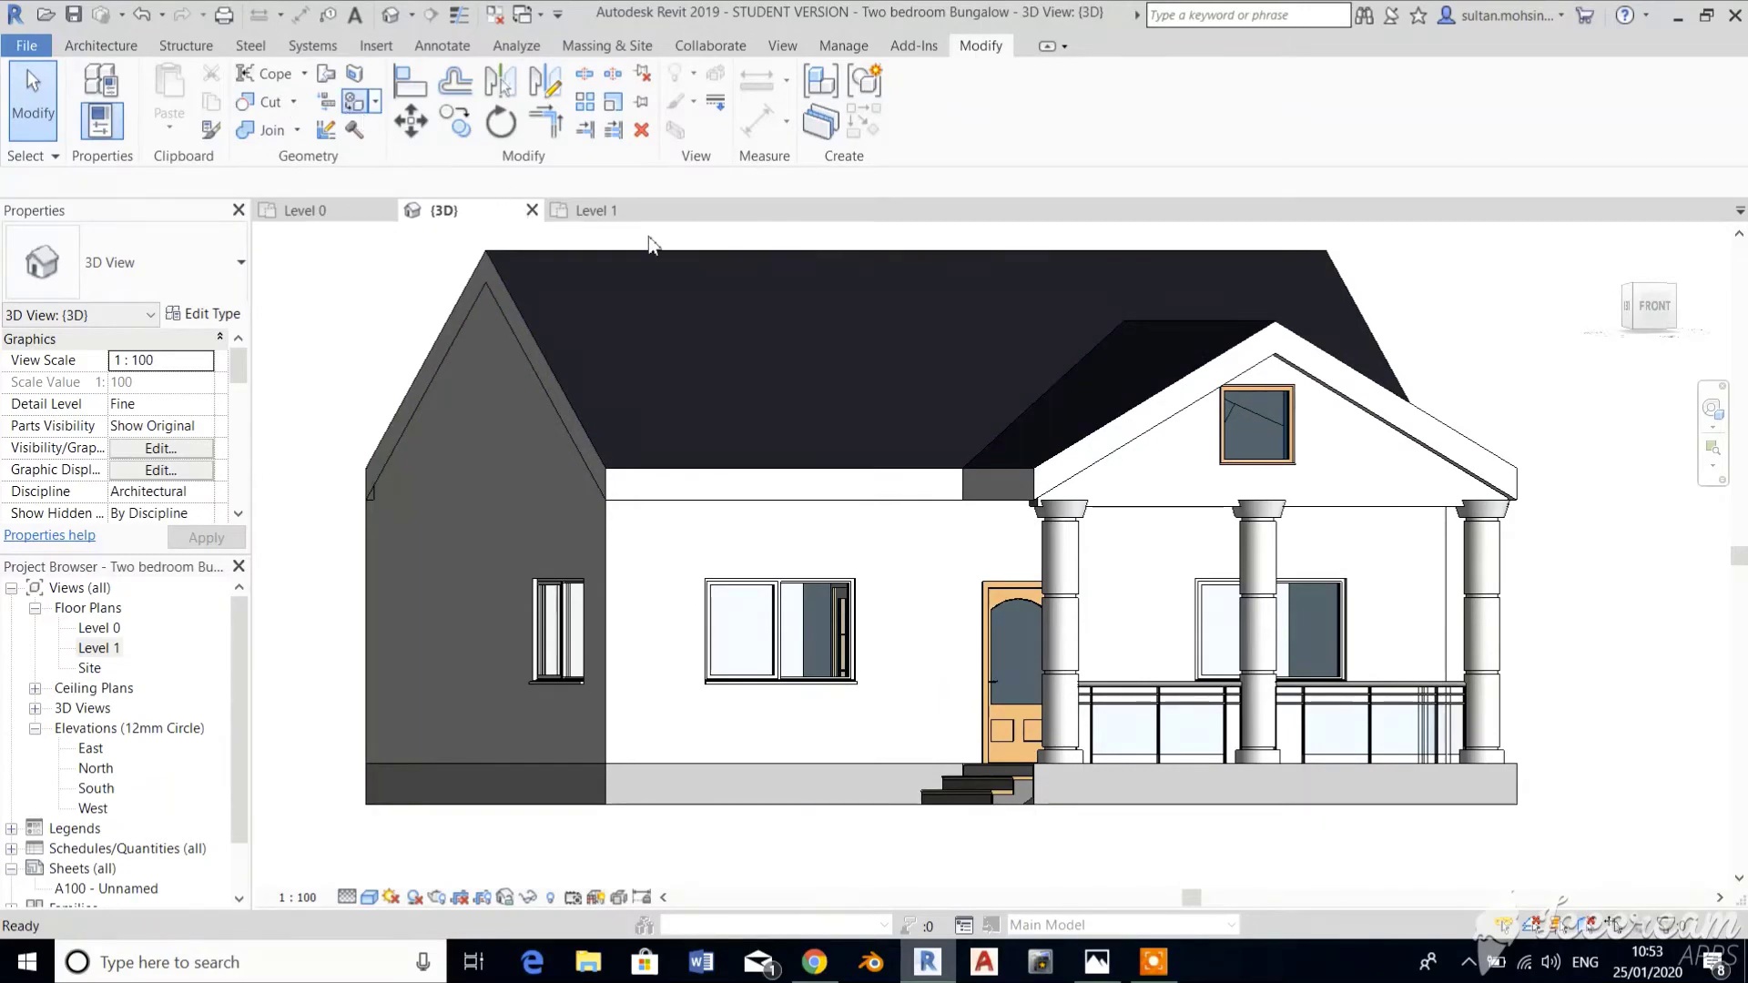
scroll(127, 146, up, 1)
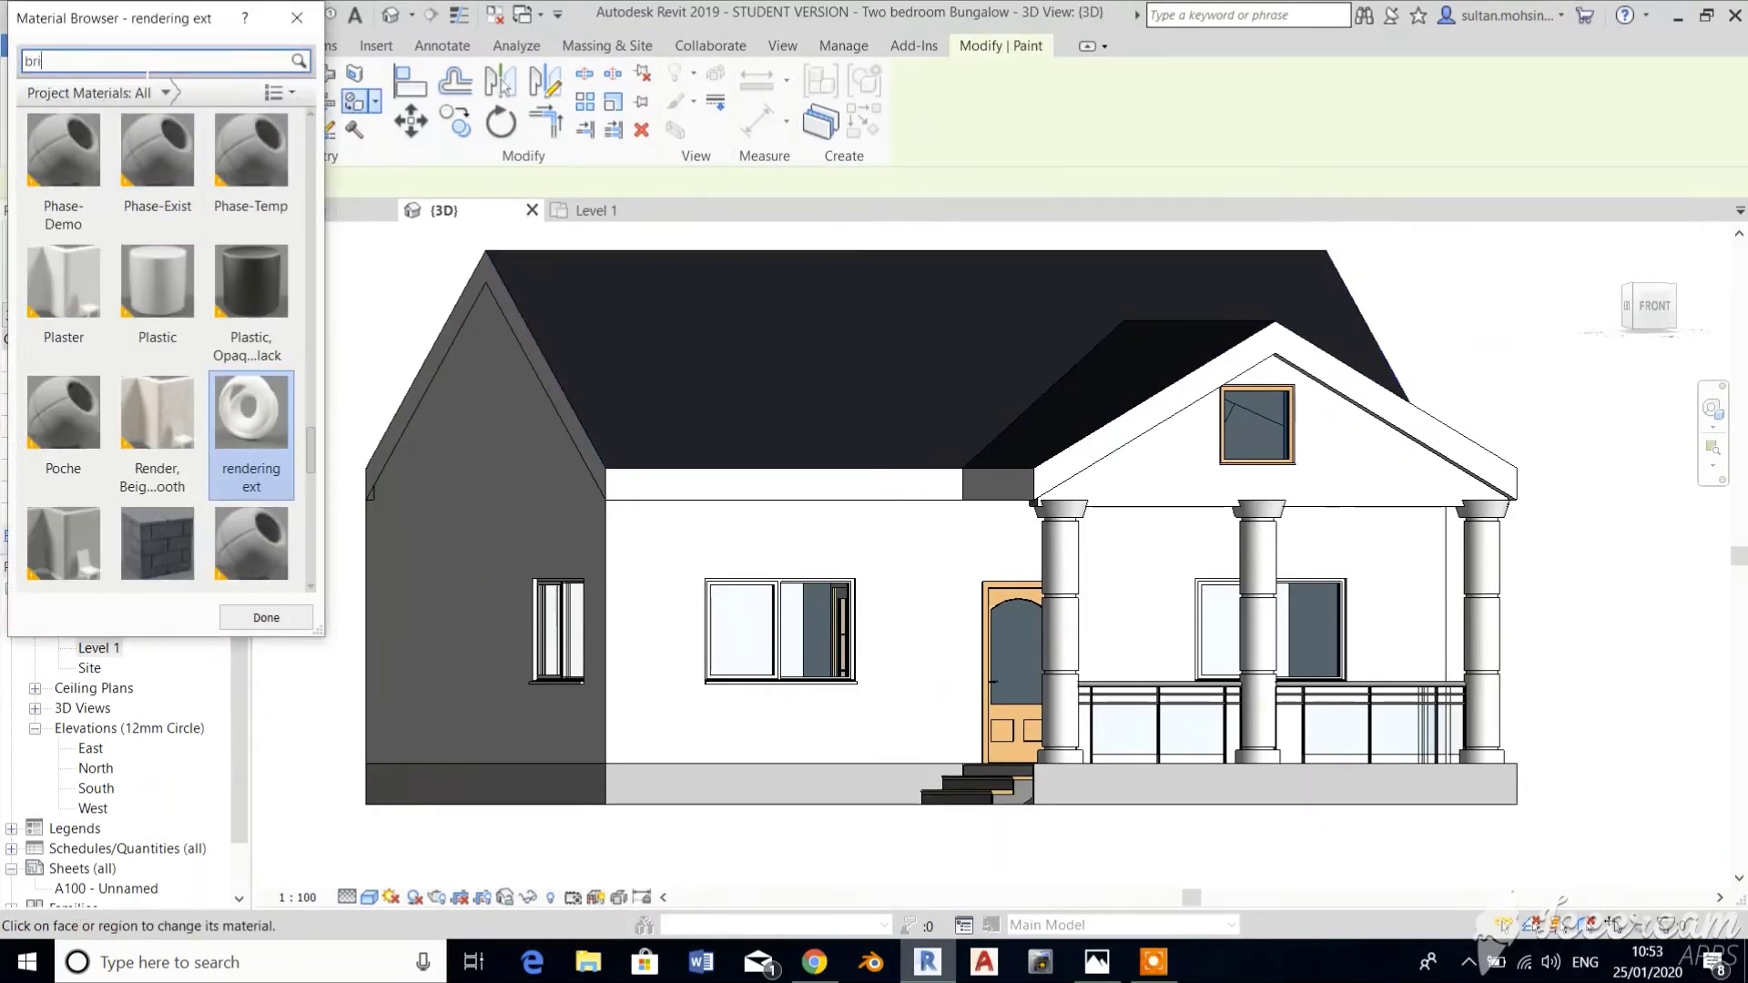
text(ck)
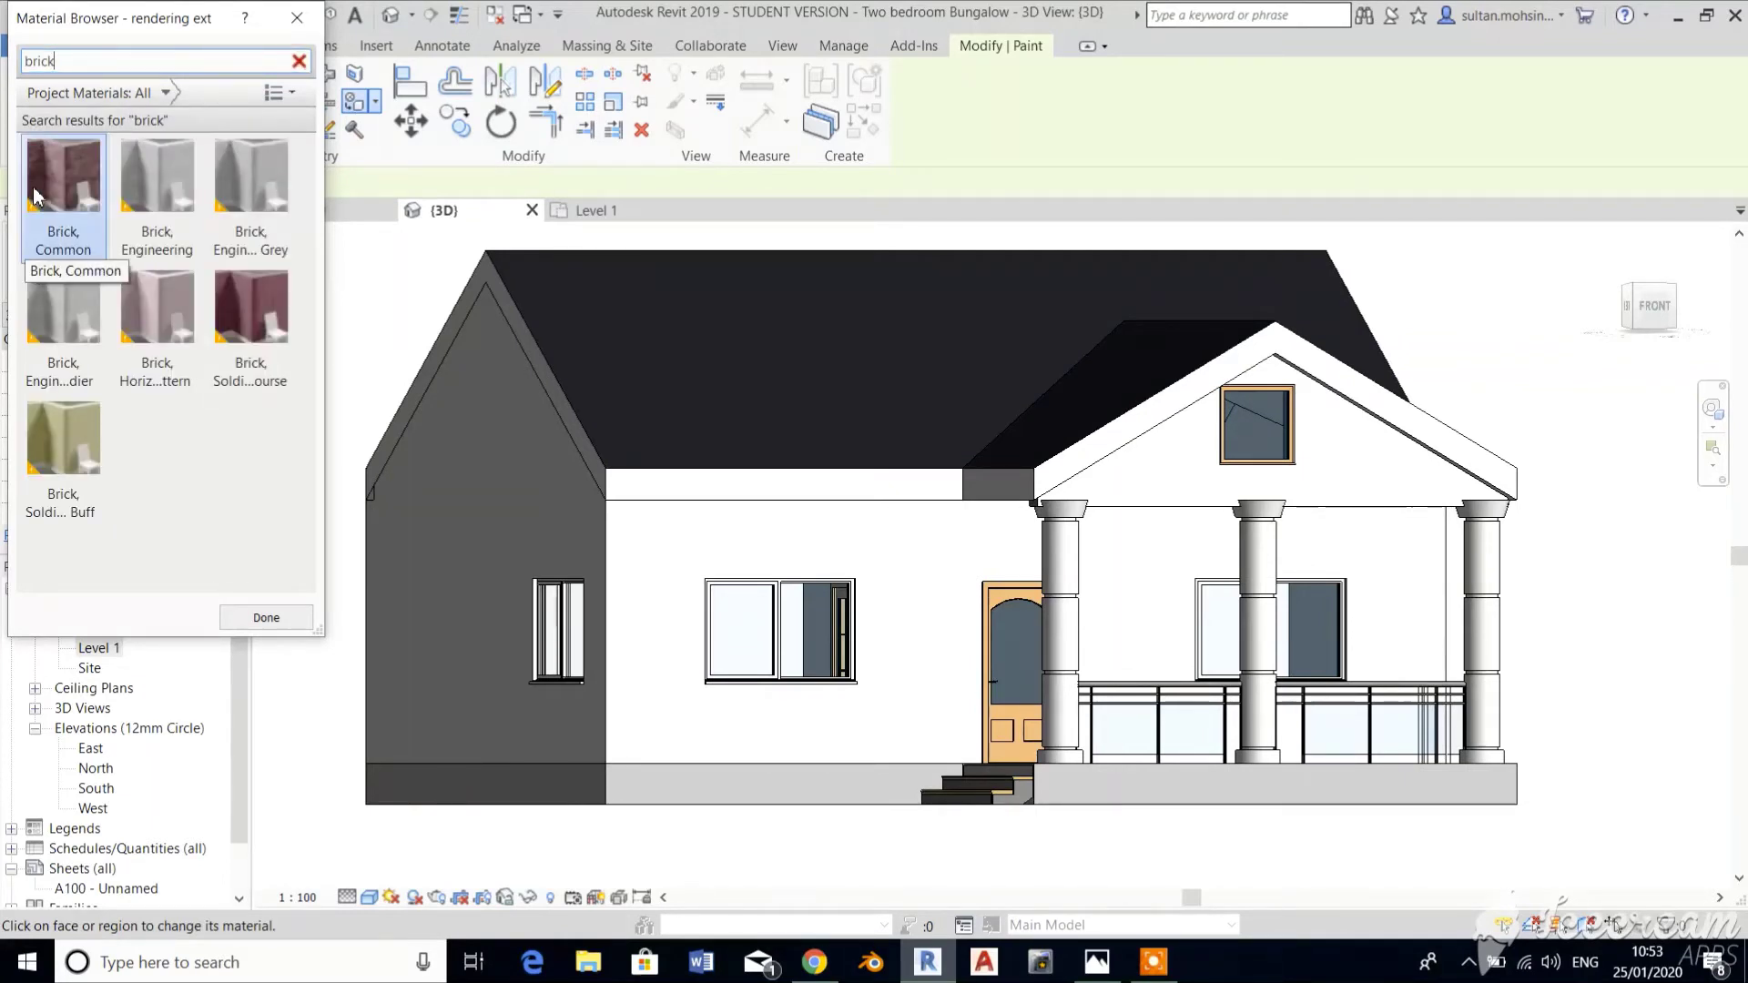
click(63, 177)
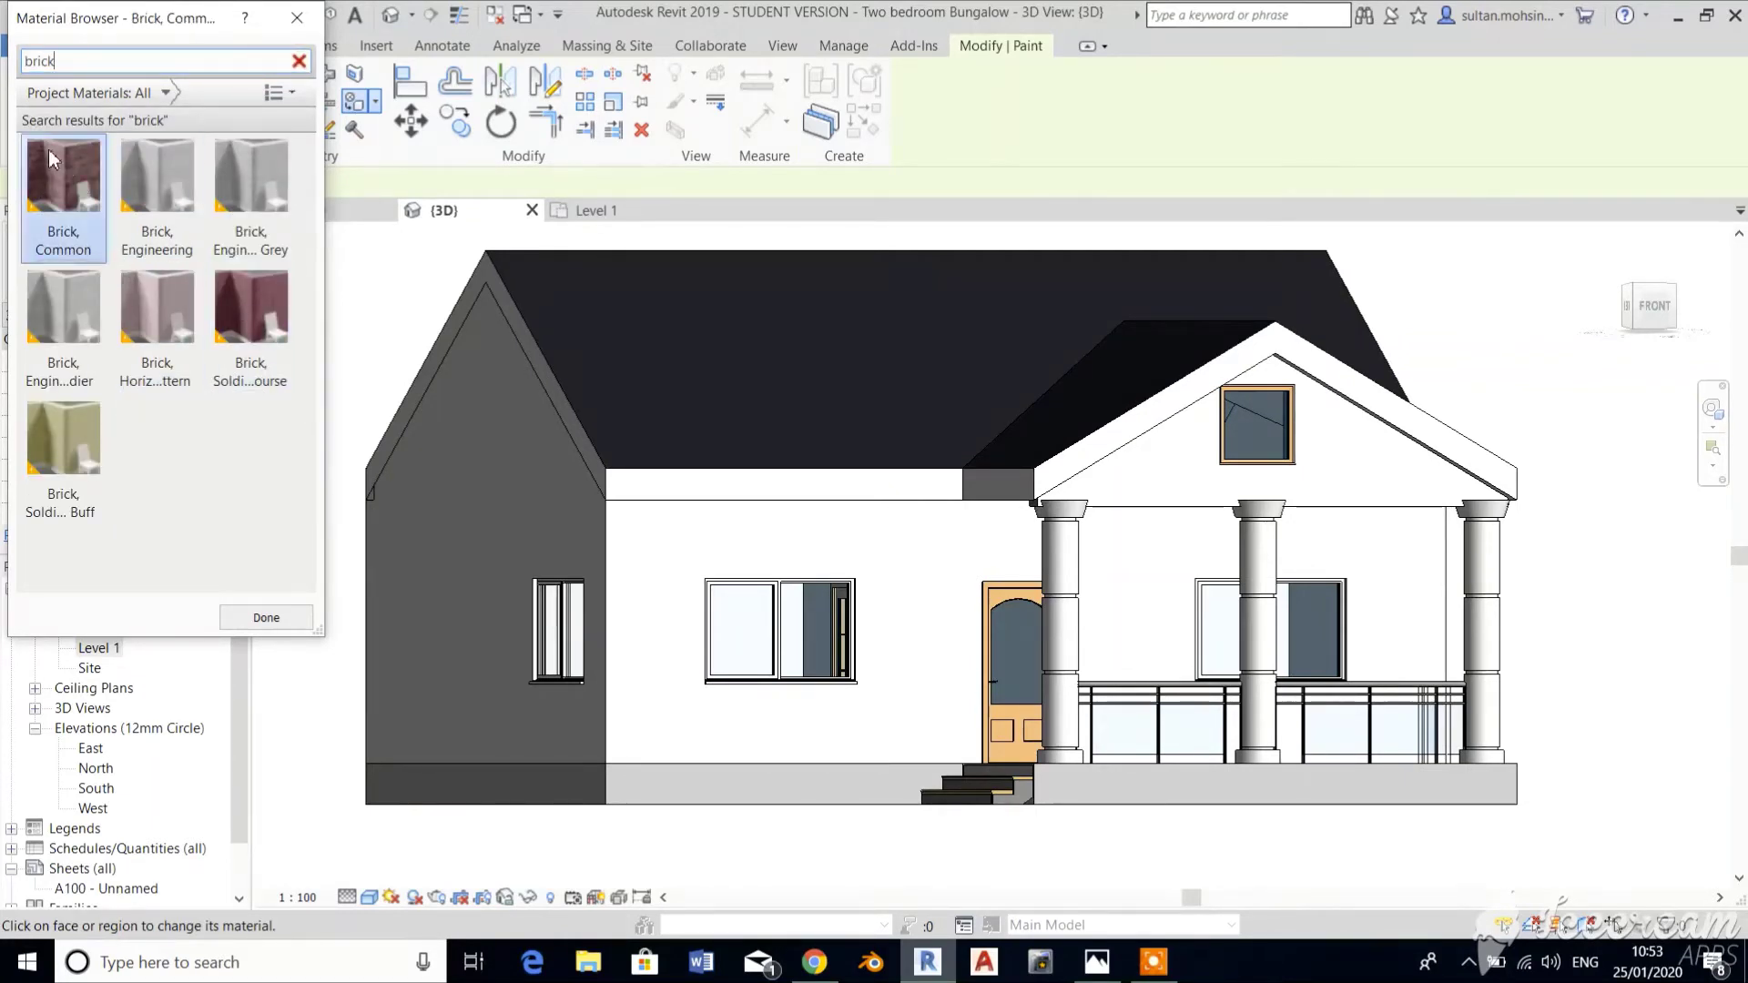
scroll(654, 757, up, 5)
scroll(641, 733, down, 1)
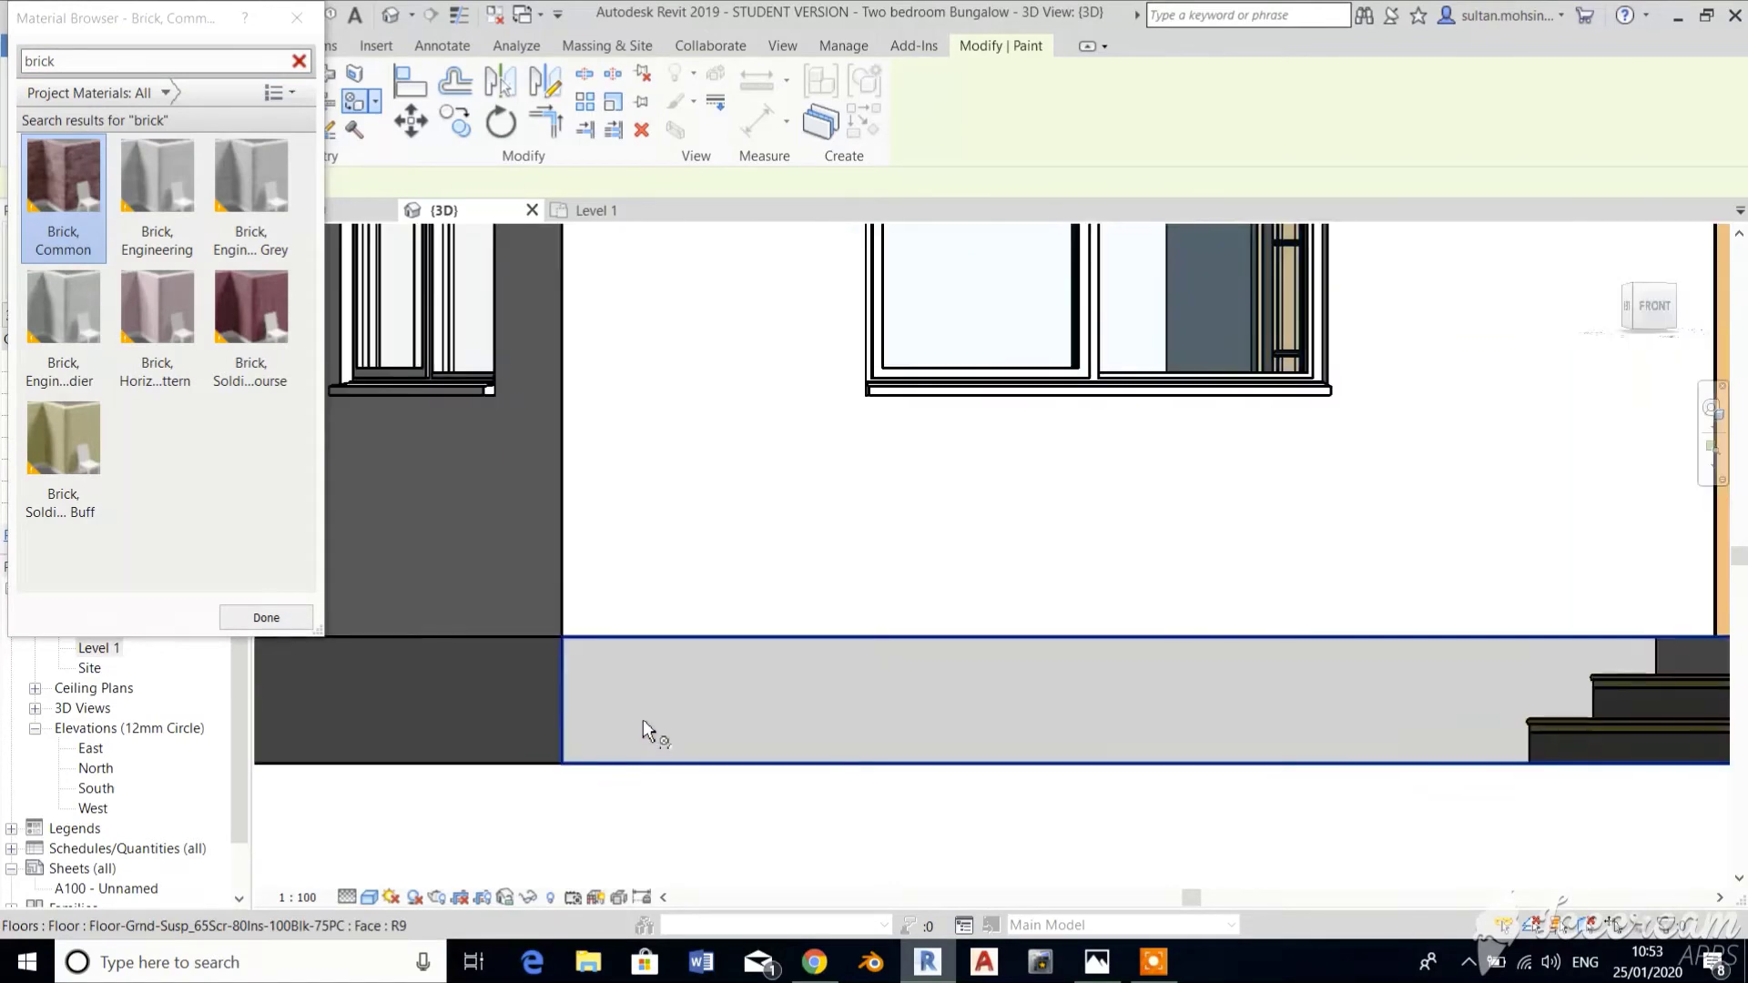
click(643, 719)
click(407, 734)
scroll(407, 733, down, 5)
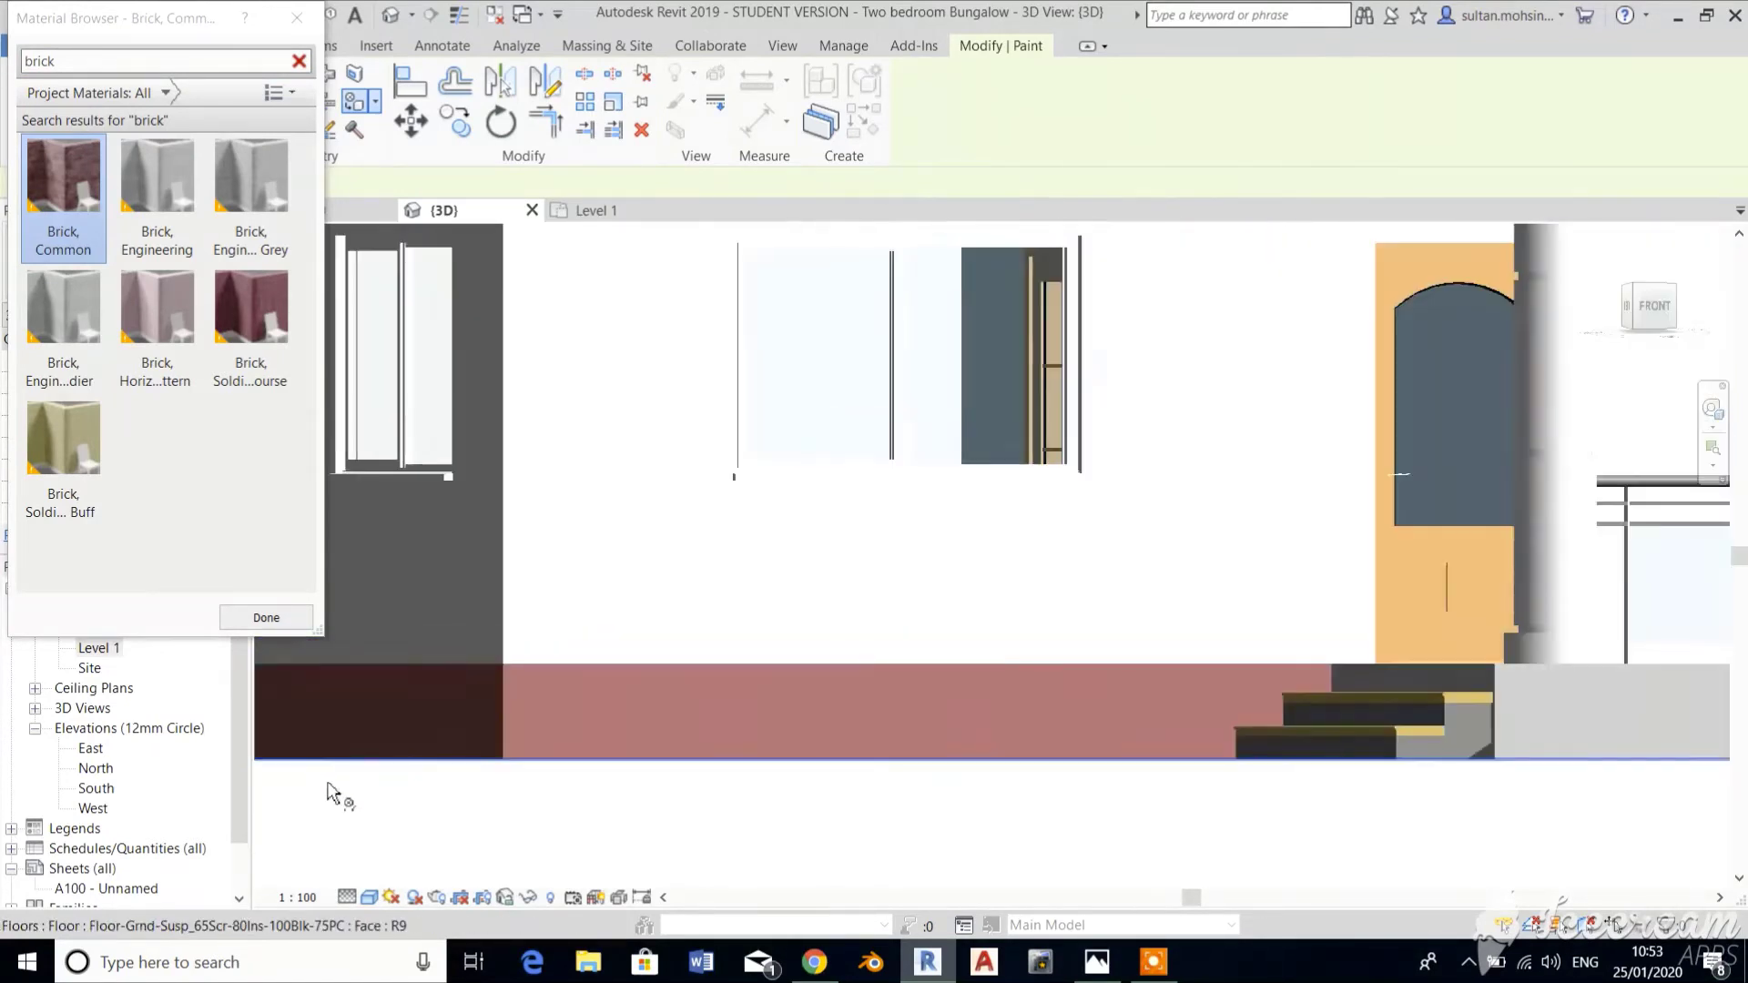
click(1089, 741)
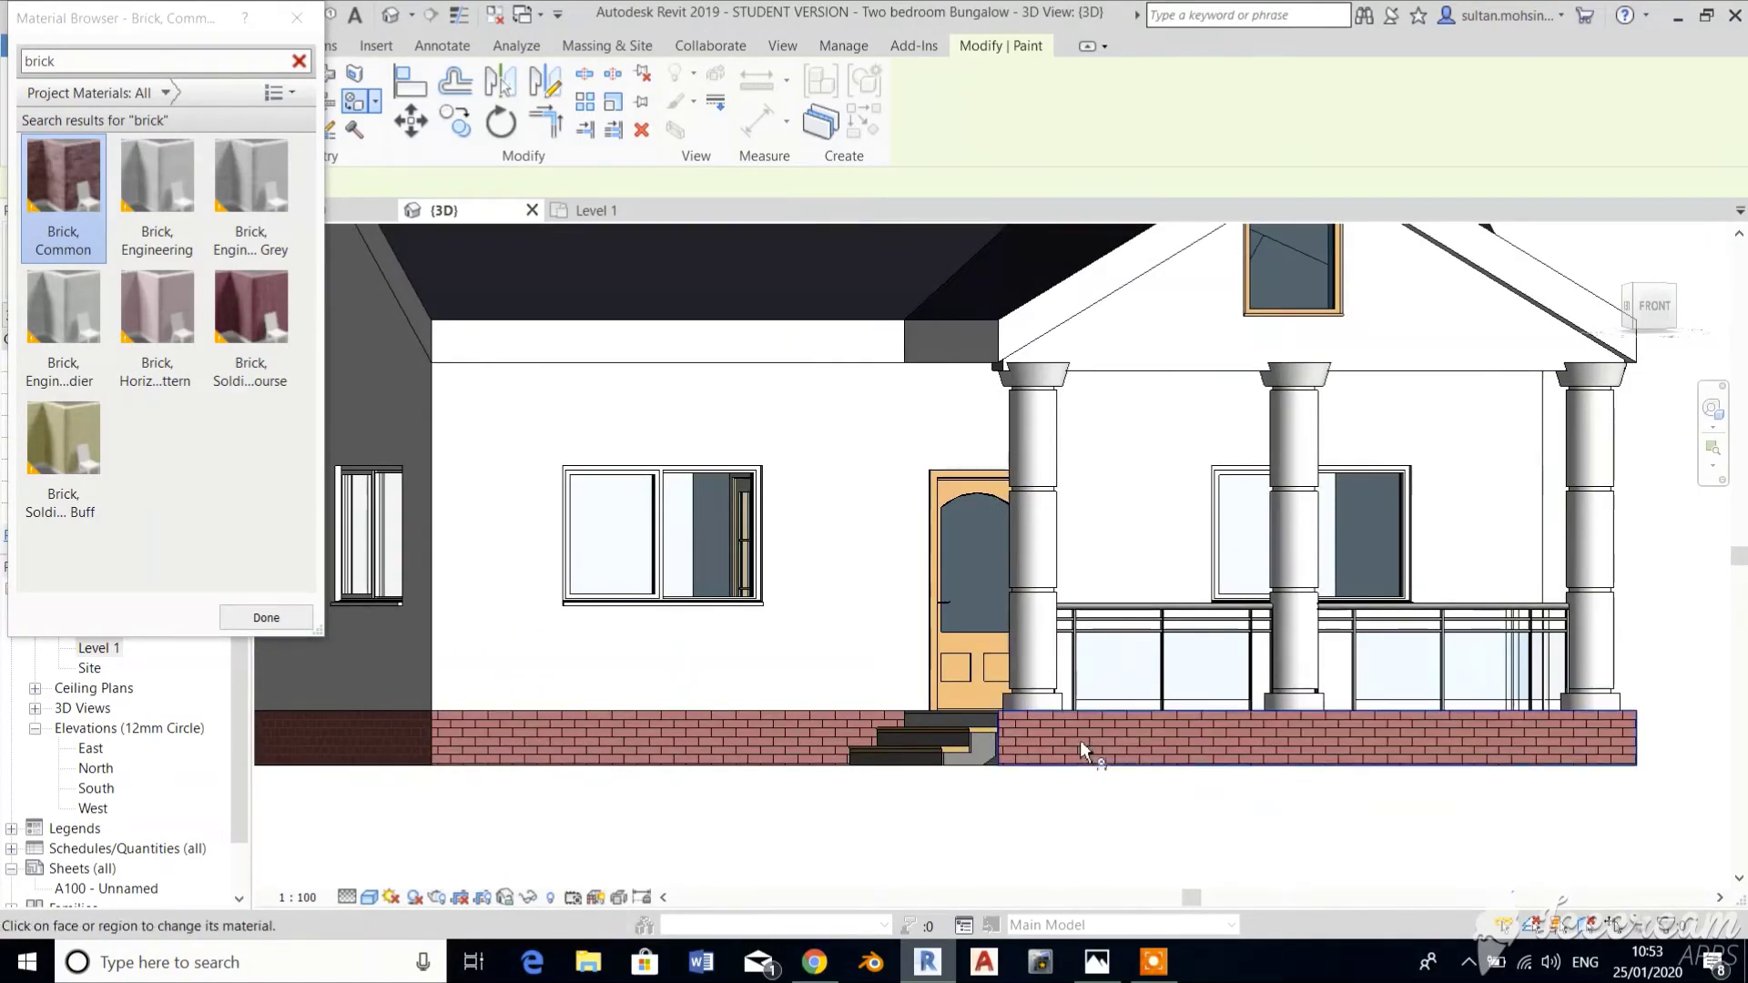
Paint the base face behind the entrance steps with the same Brick, Common material.
scroll(1080, 740, up, 6)
scroll(1020, 746, down, 5)
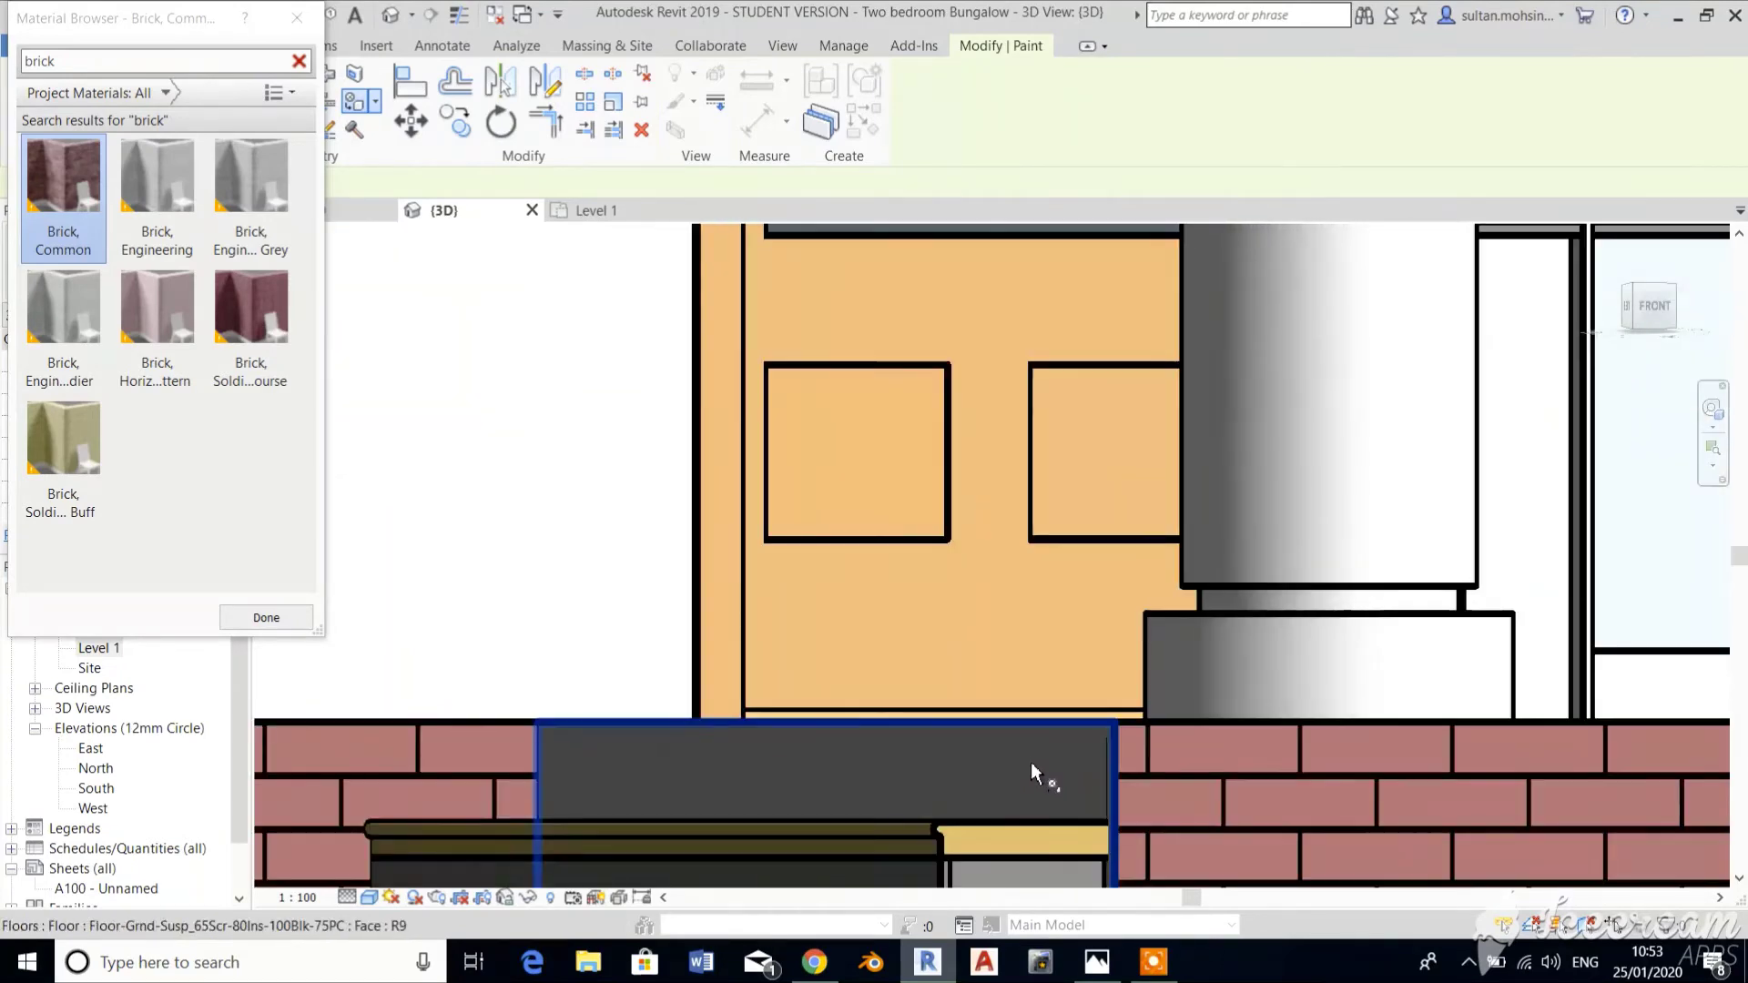
click(1031, 762)
scroll(832, 735, up, 5)
scroll(833, 735, down, 5)
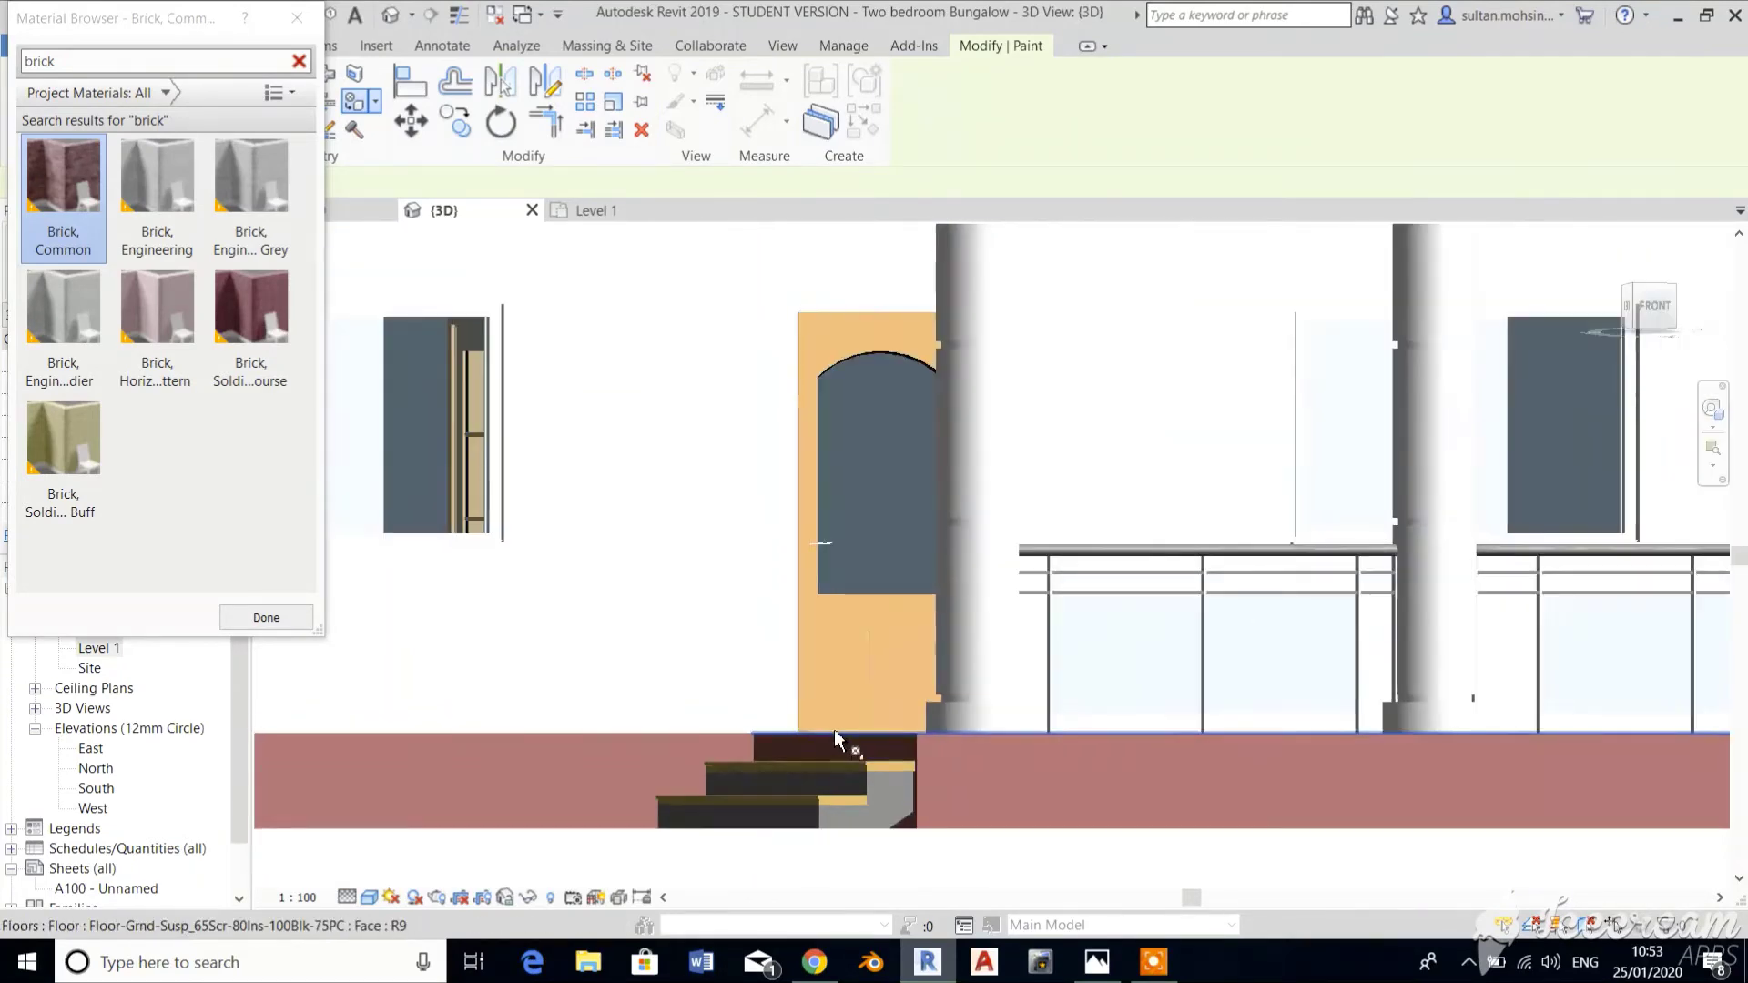
scroll(1557, 569, up, 4)
scroll(1557, 569, down, 4)
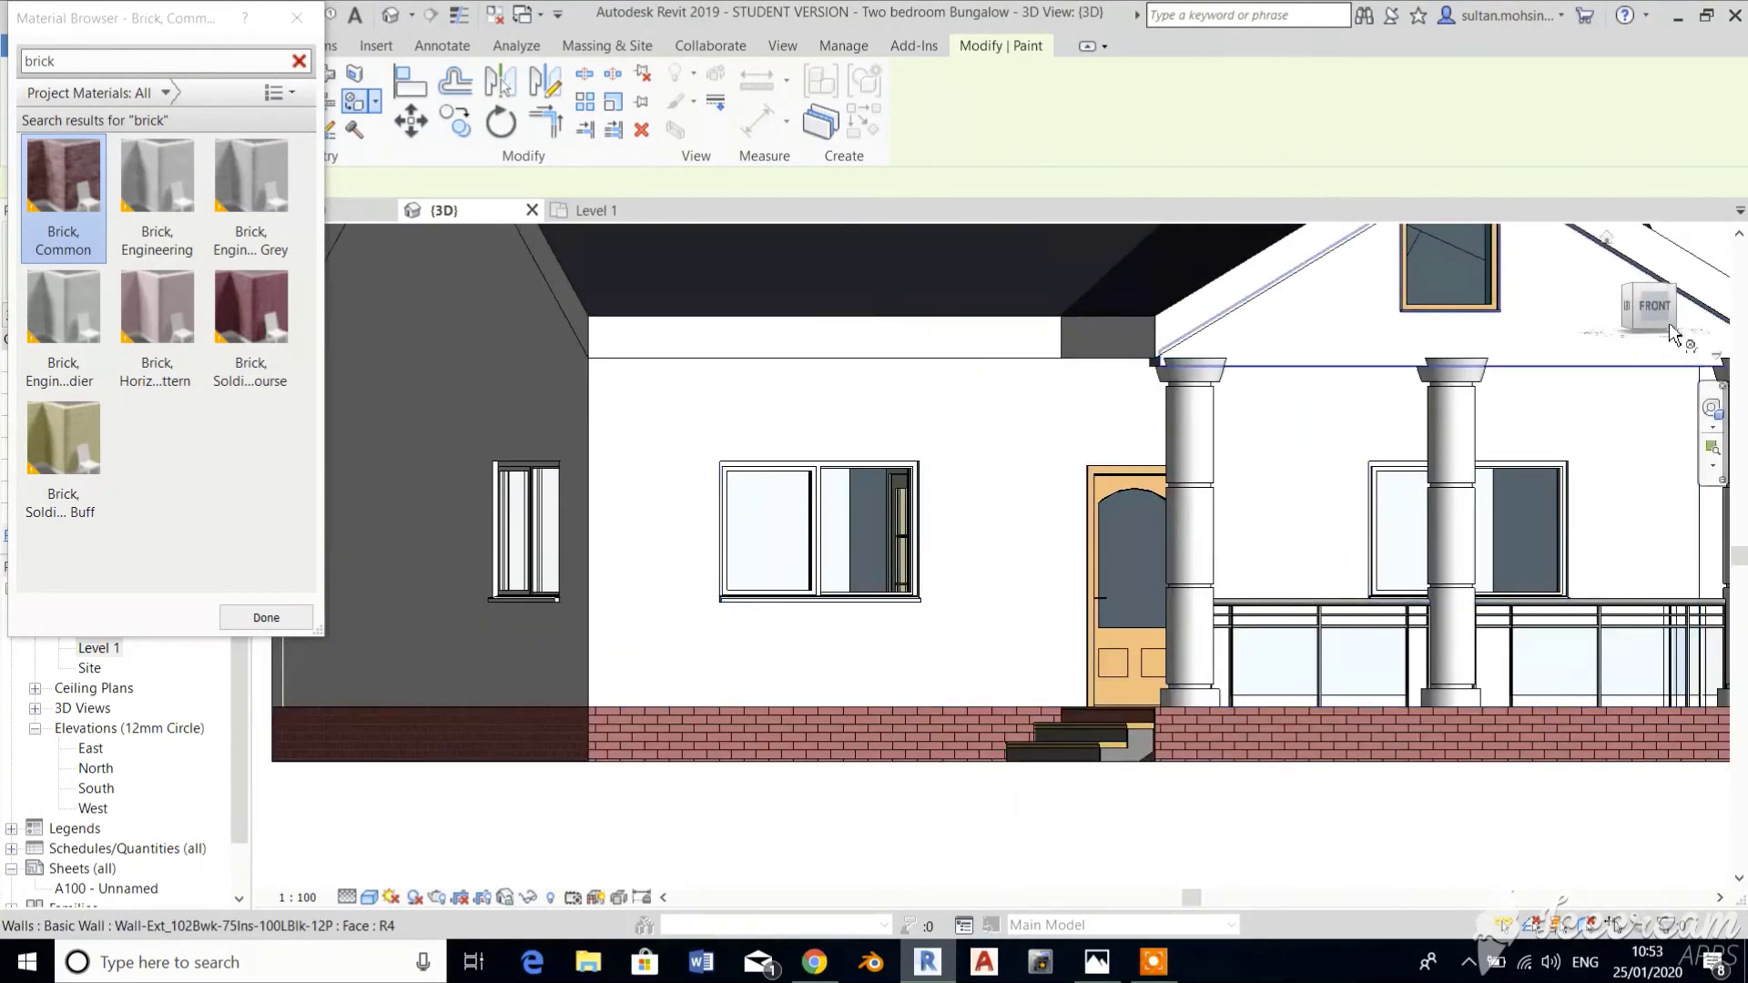
Apply Brick, Common paint to the base faces on the right side of the house and porch.
shift+middle_drag(1557, 569, 1501, 397)
scroll(1421, 674, up, 3)
scroll(1421, 674, down, 3)
scroll(1181, 512, down, 5)
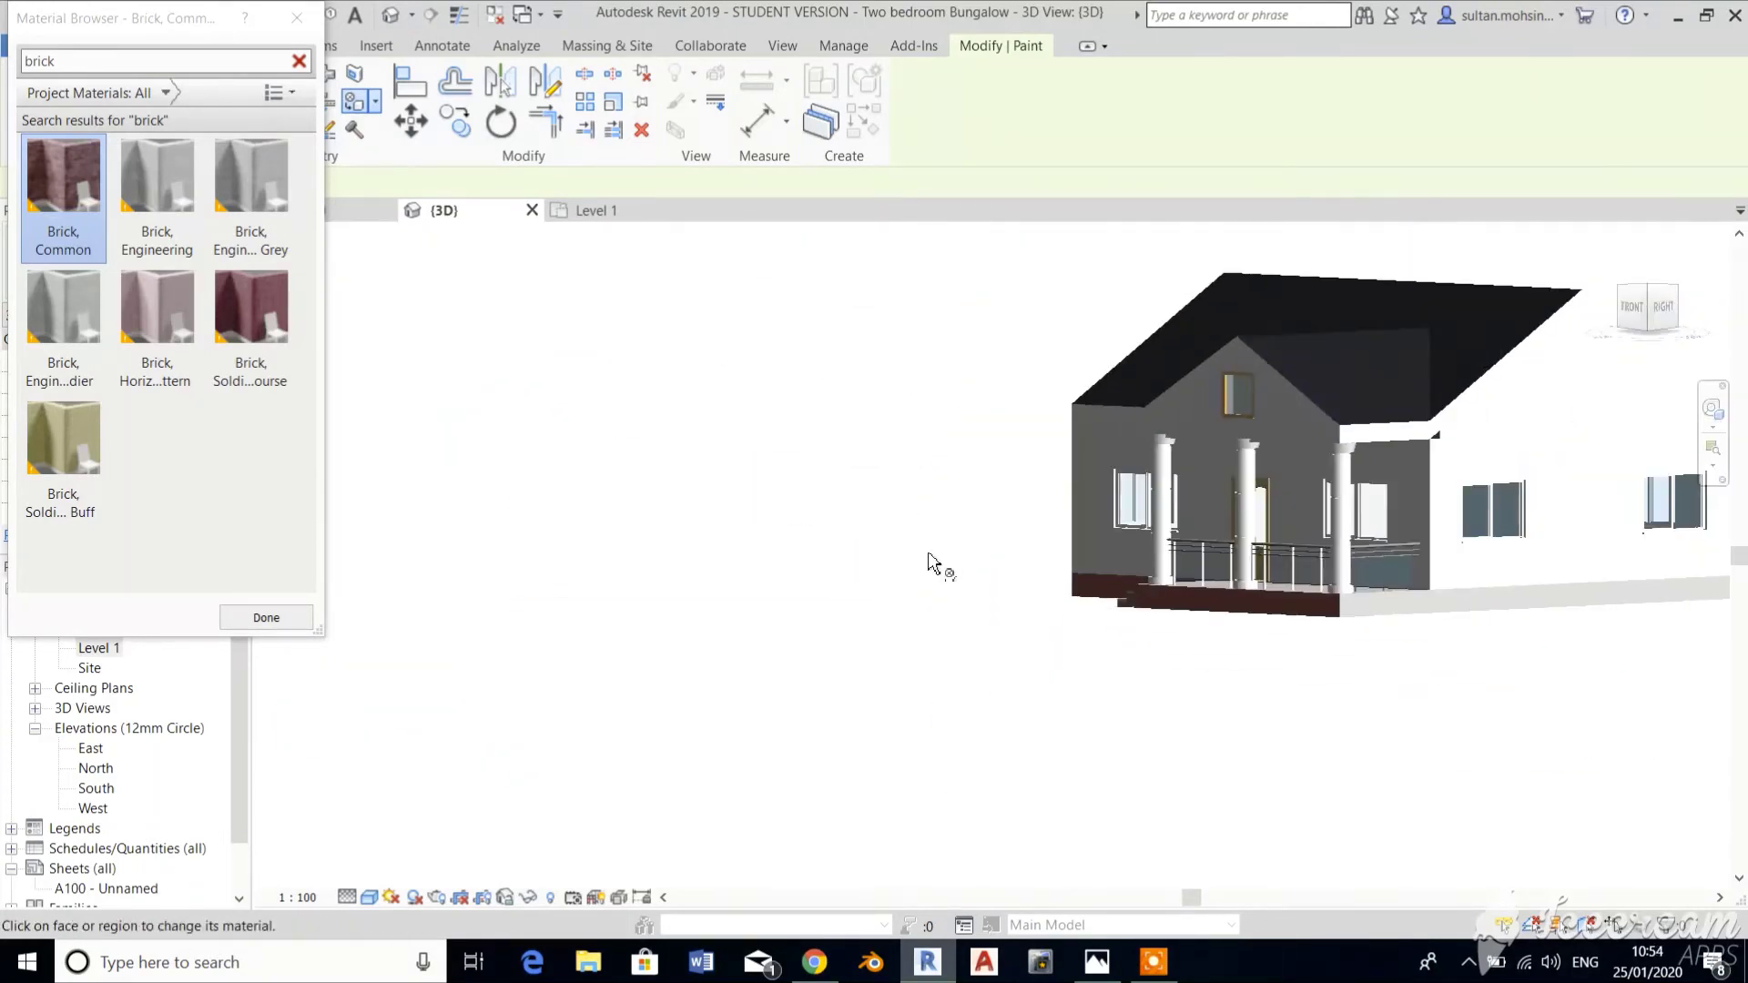
shift+middle_drag(937, 566, 1630, 538)
scroll(1354, 601, up, 4)
scroll(1353, 601, up, 1)
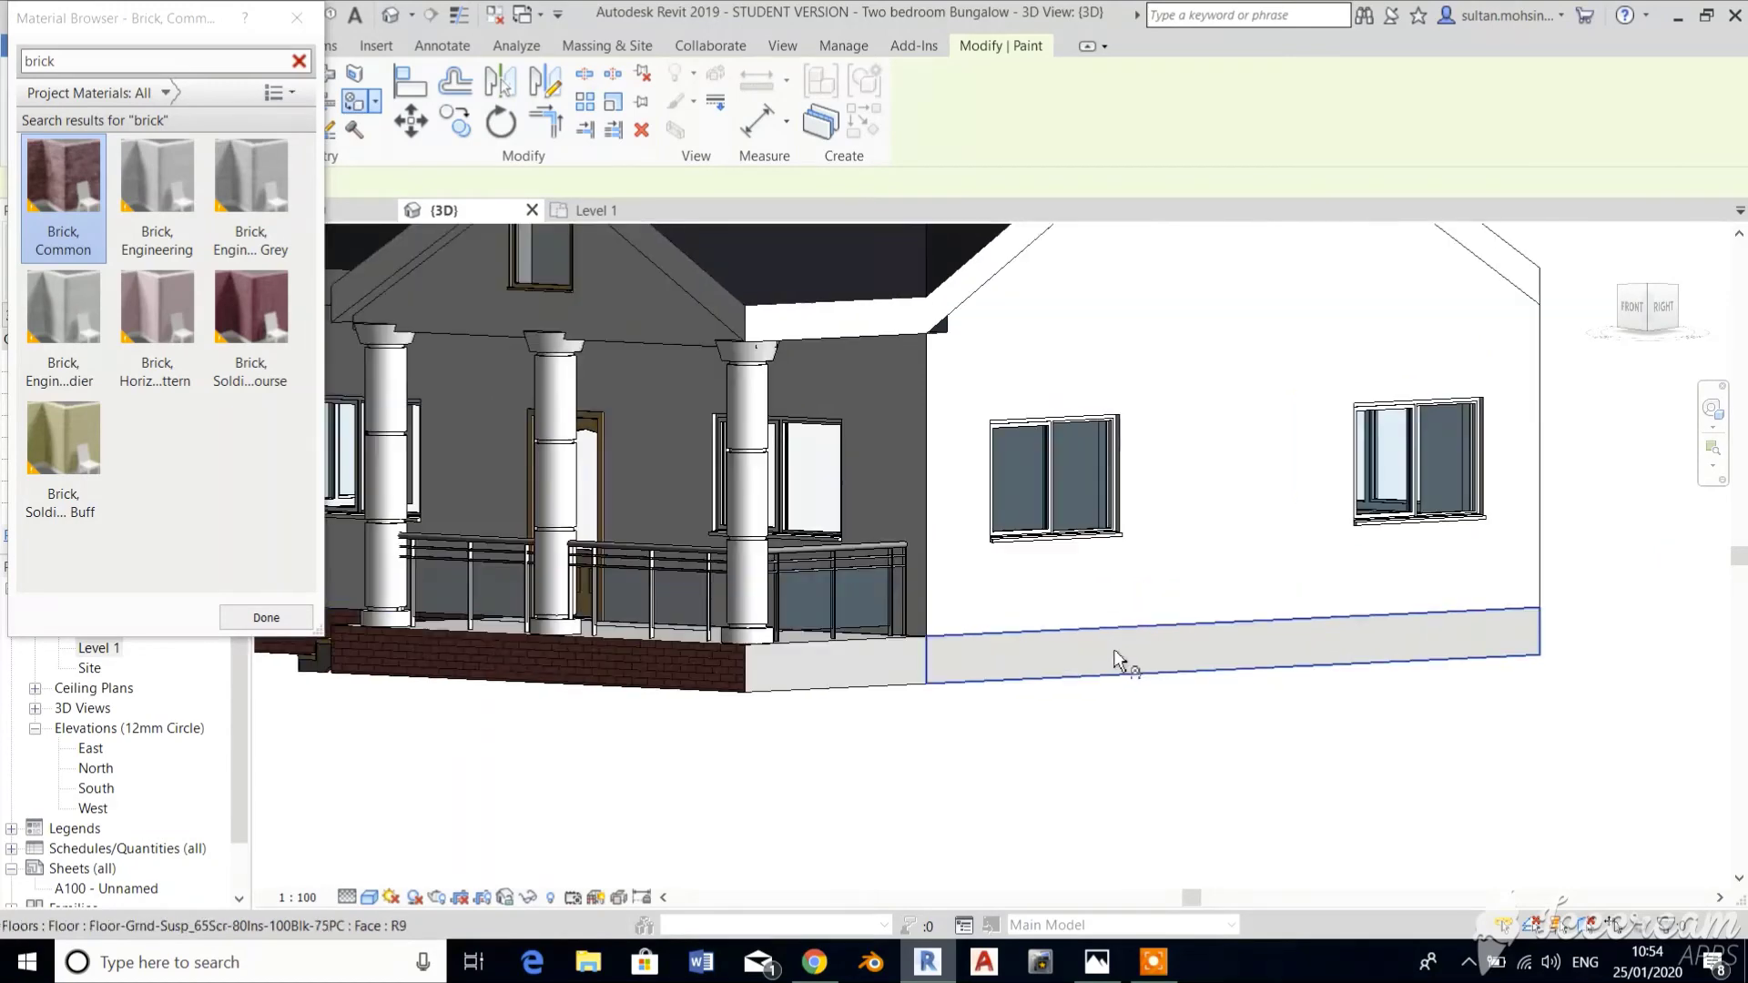
click(1094, 653)
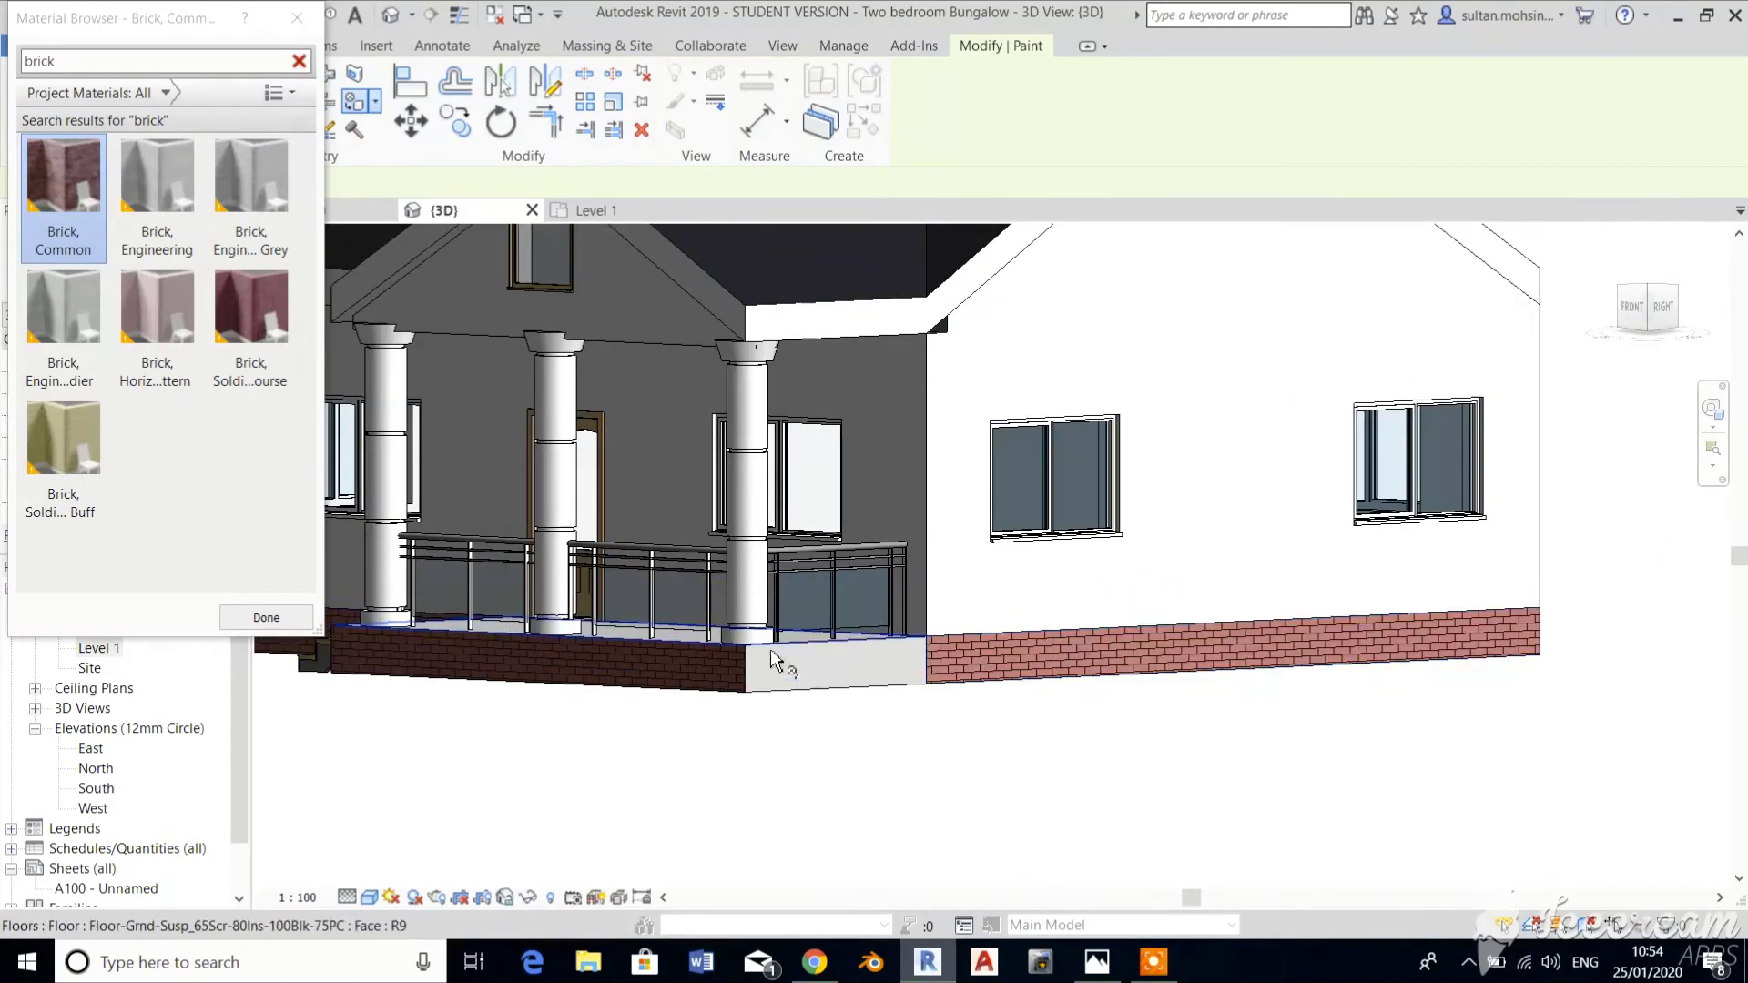
click(801, 669)
scroll(1044, 791, down, 5)
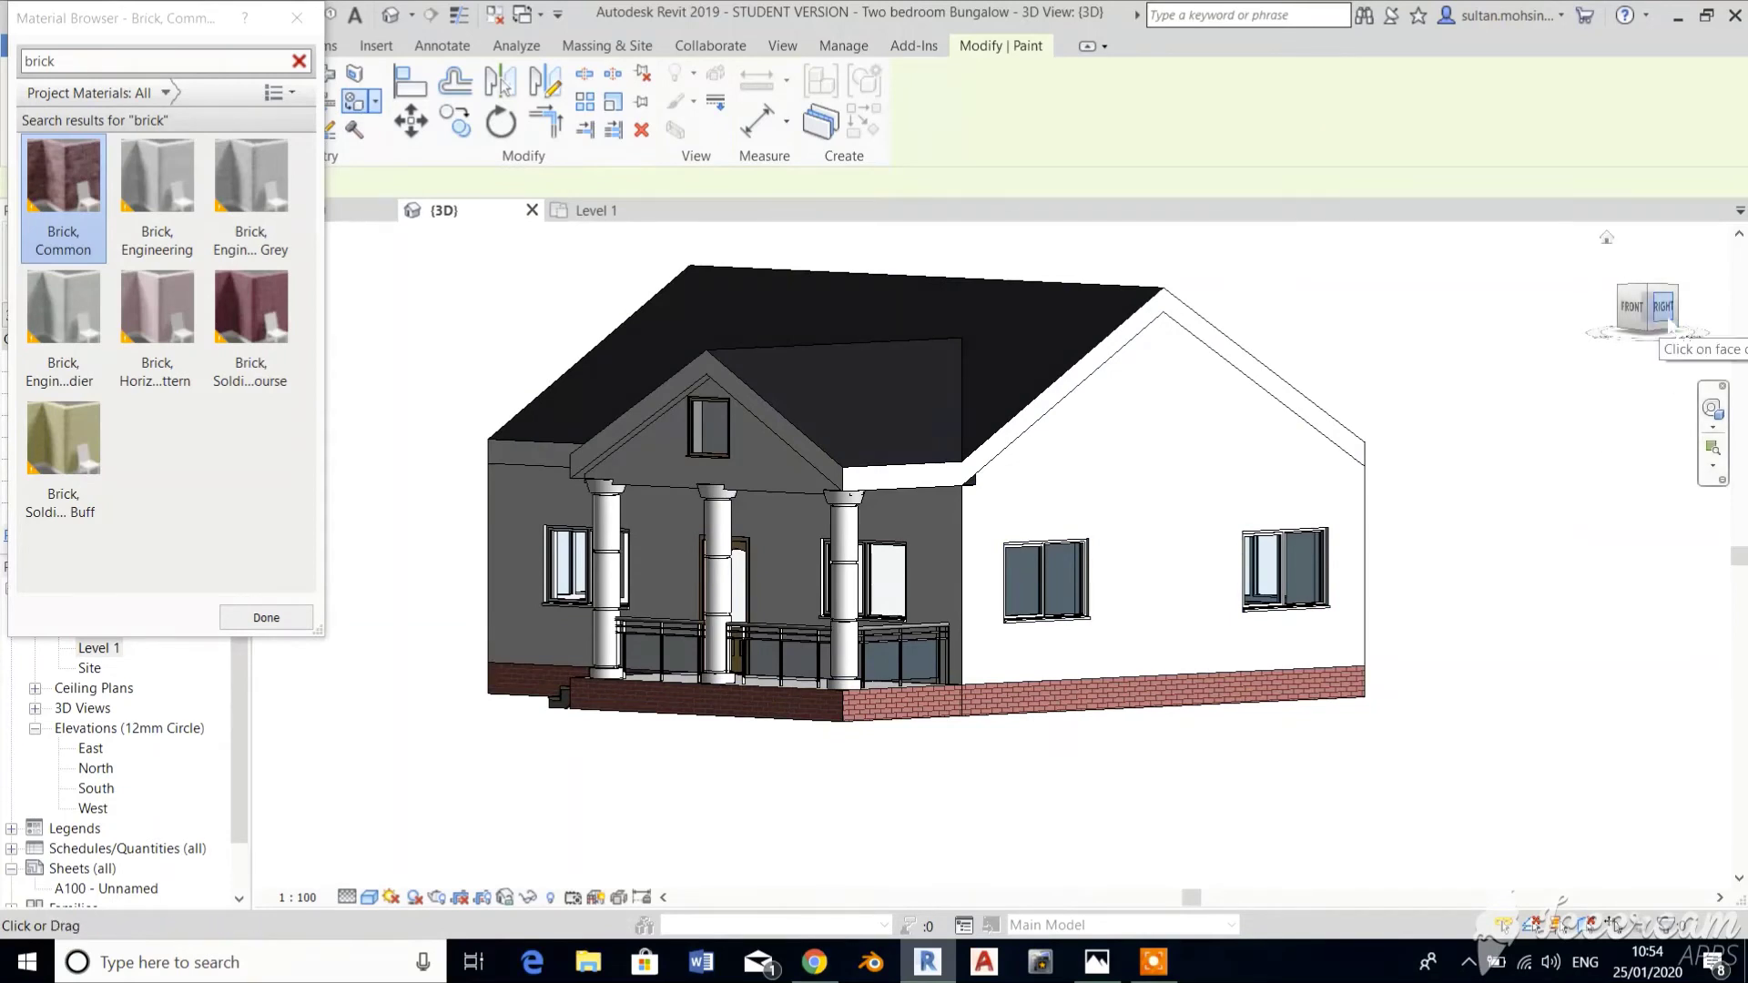
Paint the base faces along the back of the house, including the bathroom floor edge, with Brick, Common.
click(1664, 288)
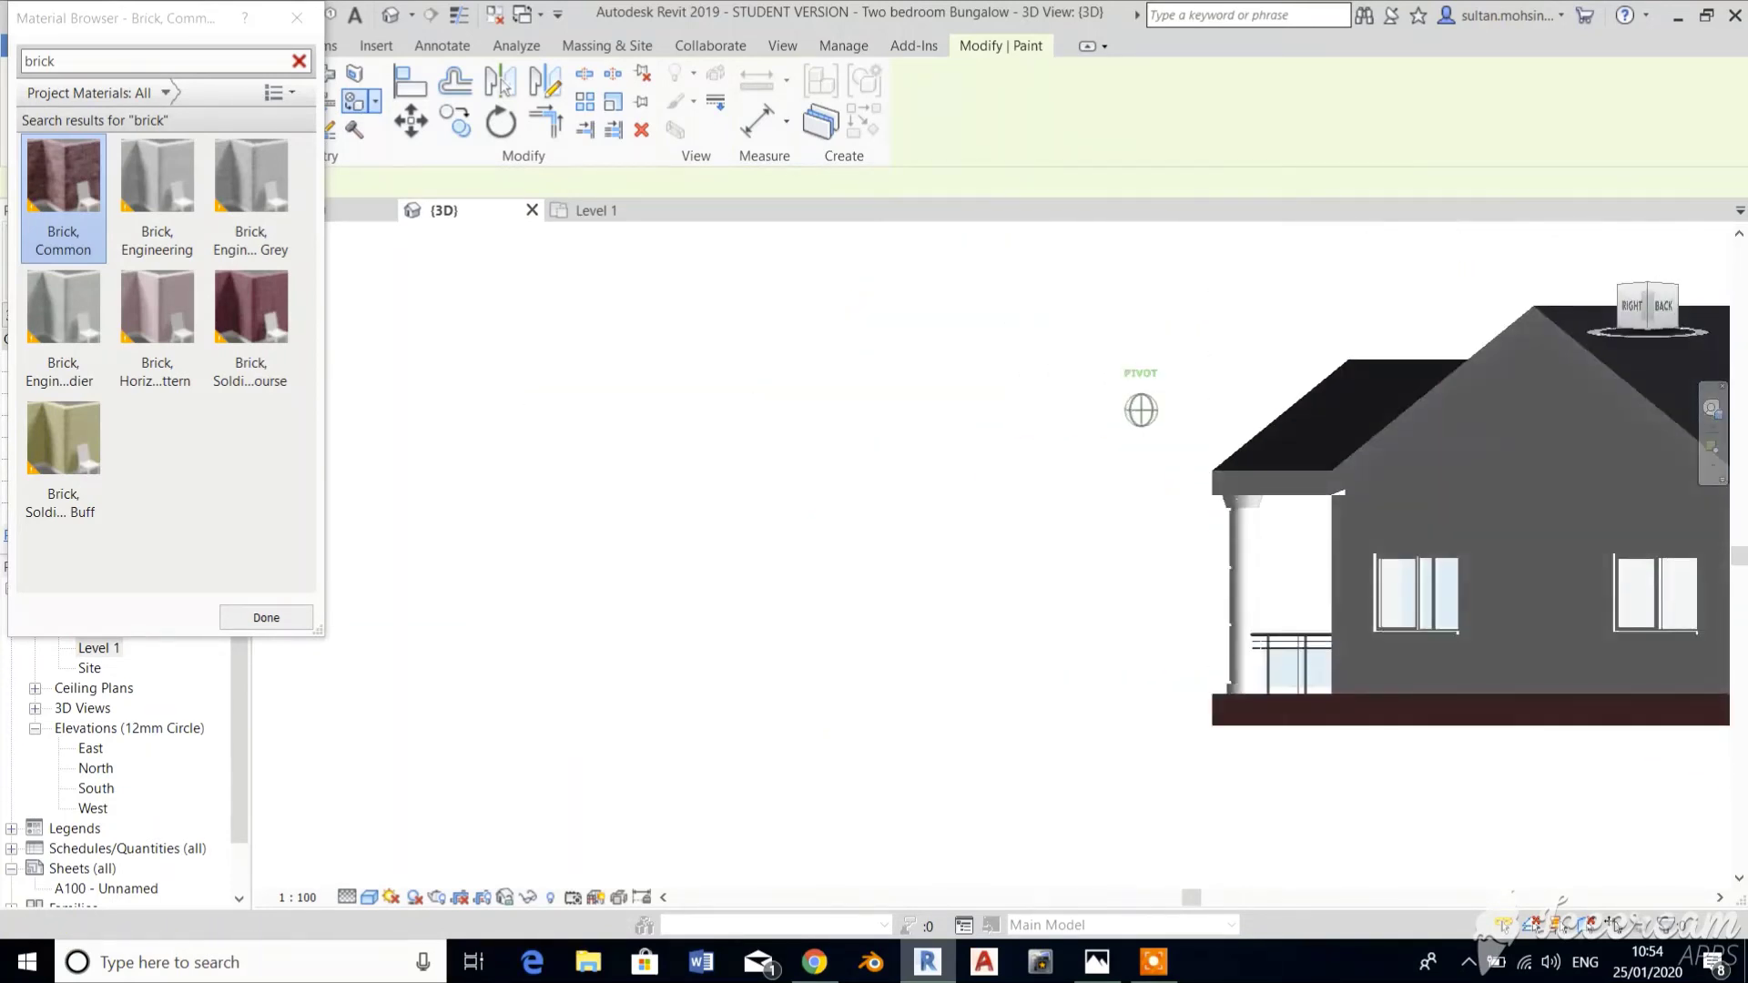
scroll(967, 572, down, 3)
scroll(1549, 573, up, 3)
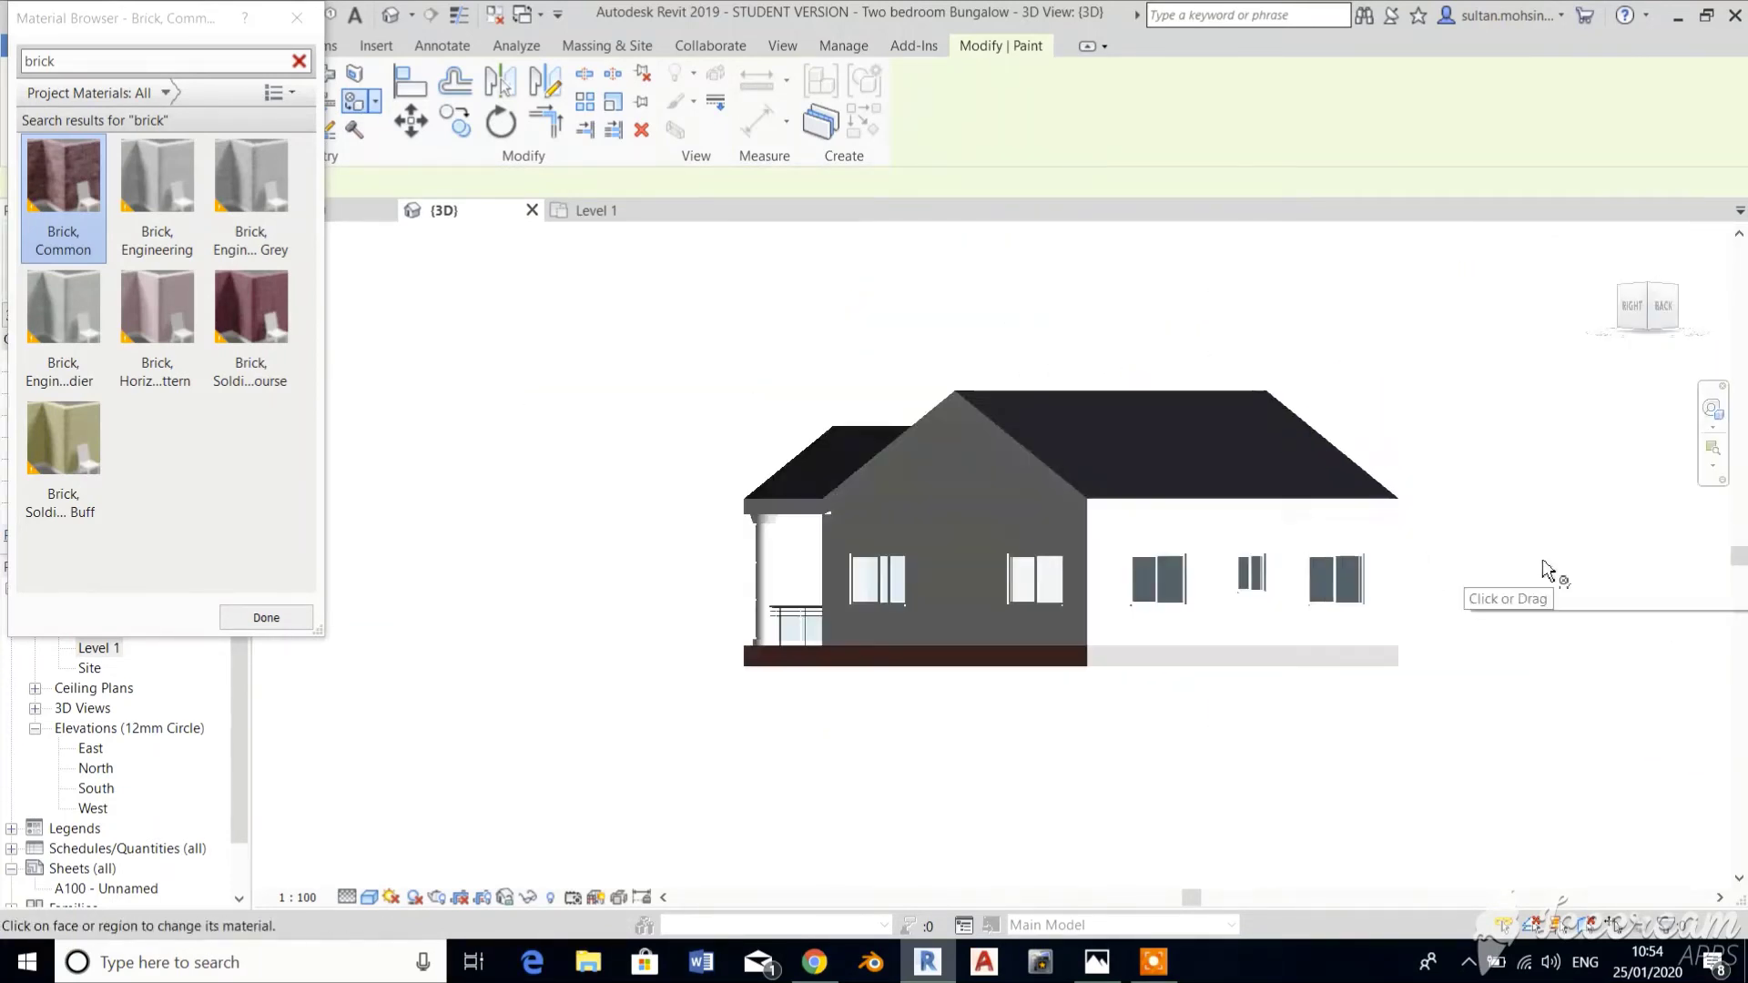
scroll(1157, 678, up, 4)
scroll(1181, 662, up, 2)
click(1174, 651)
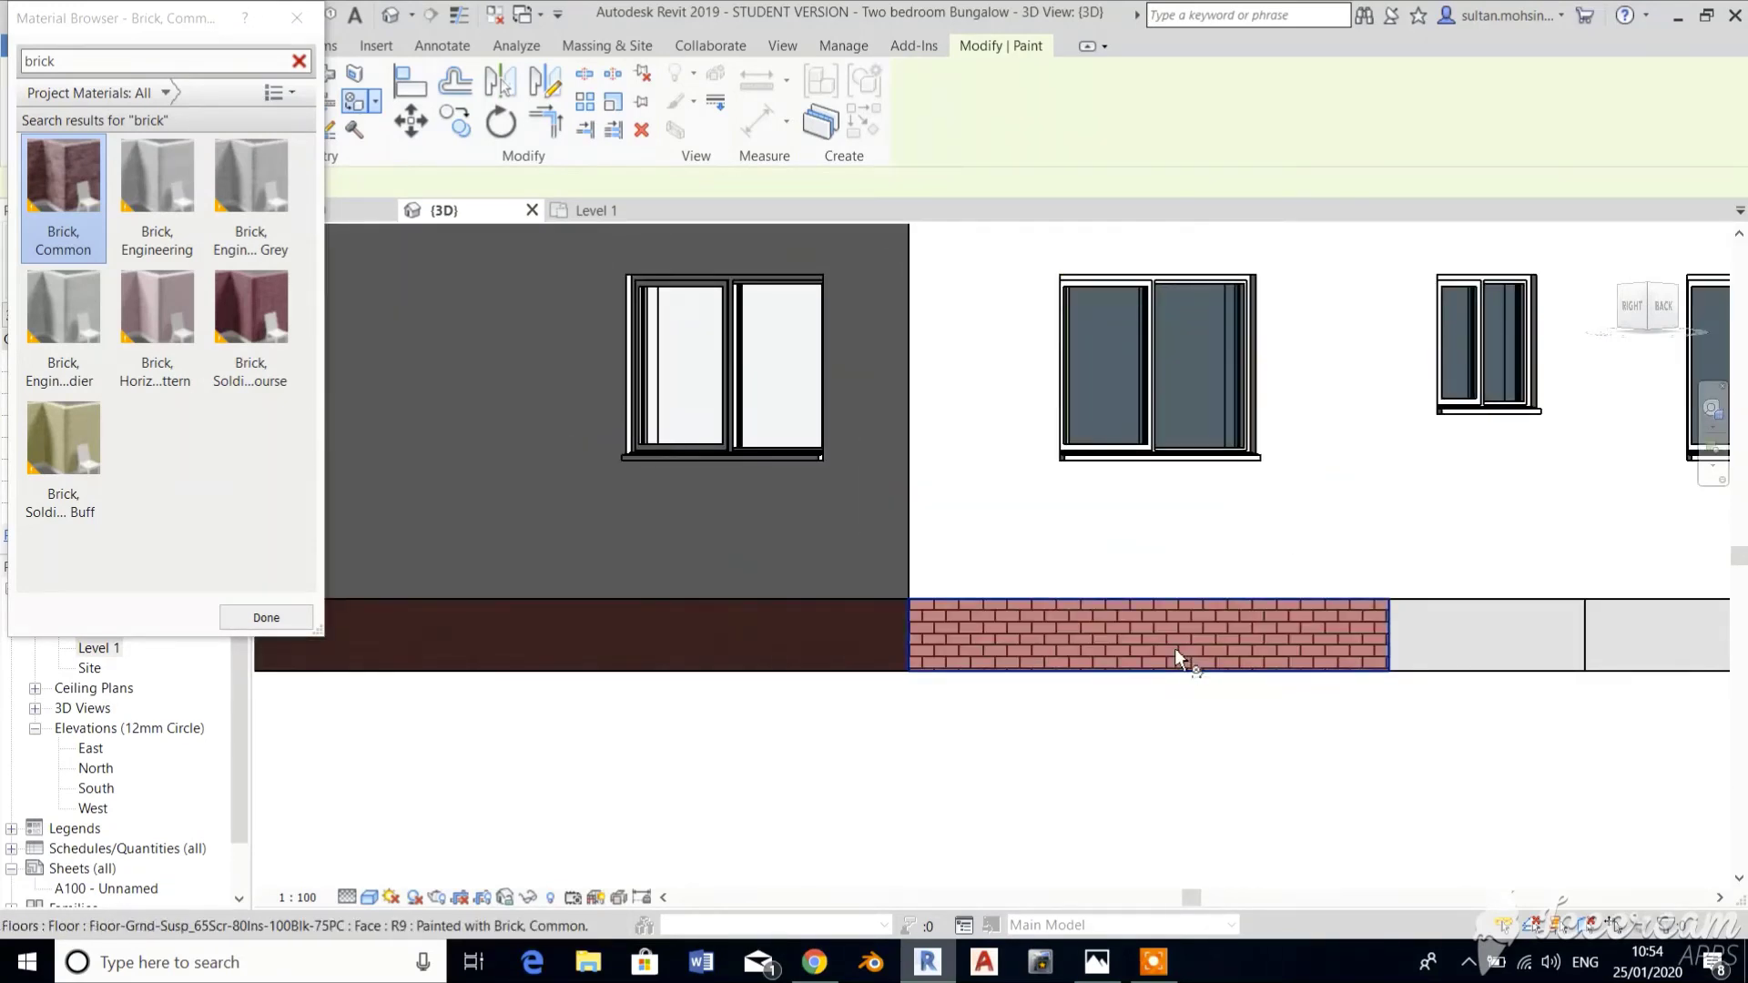
click(1494, 637)
click(1639, 638)
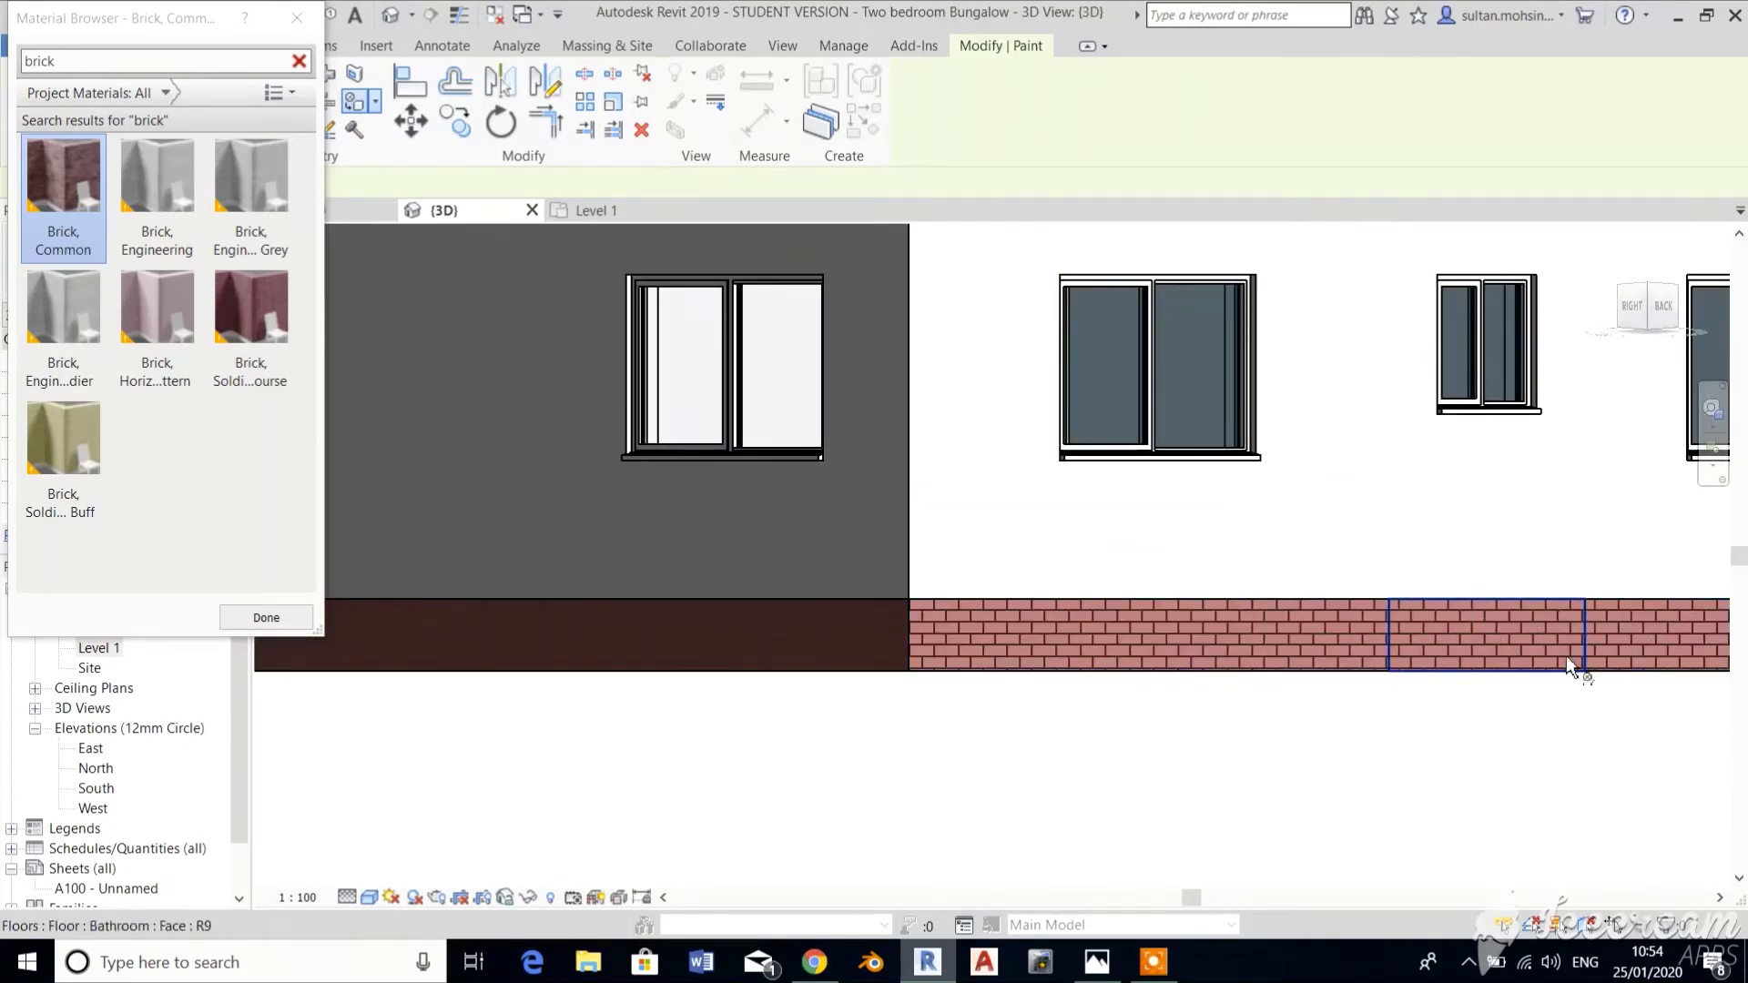
Turn the 3D view to the house's left and front sides and finish painting by closing the material browser.
scroll(1502, 692, down, 4)
scroll(1482, 488, down, 2)
mouse_move(1482, 488)
shift+middle_down()
mouse_move(1548, 391)
mouse_move(1183, 399)
mouse_move(1202, 455)
shift+middle_up()
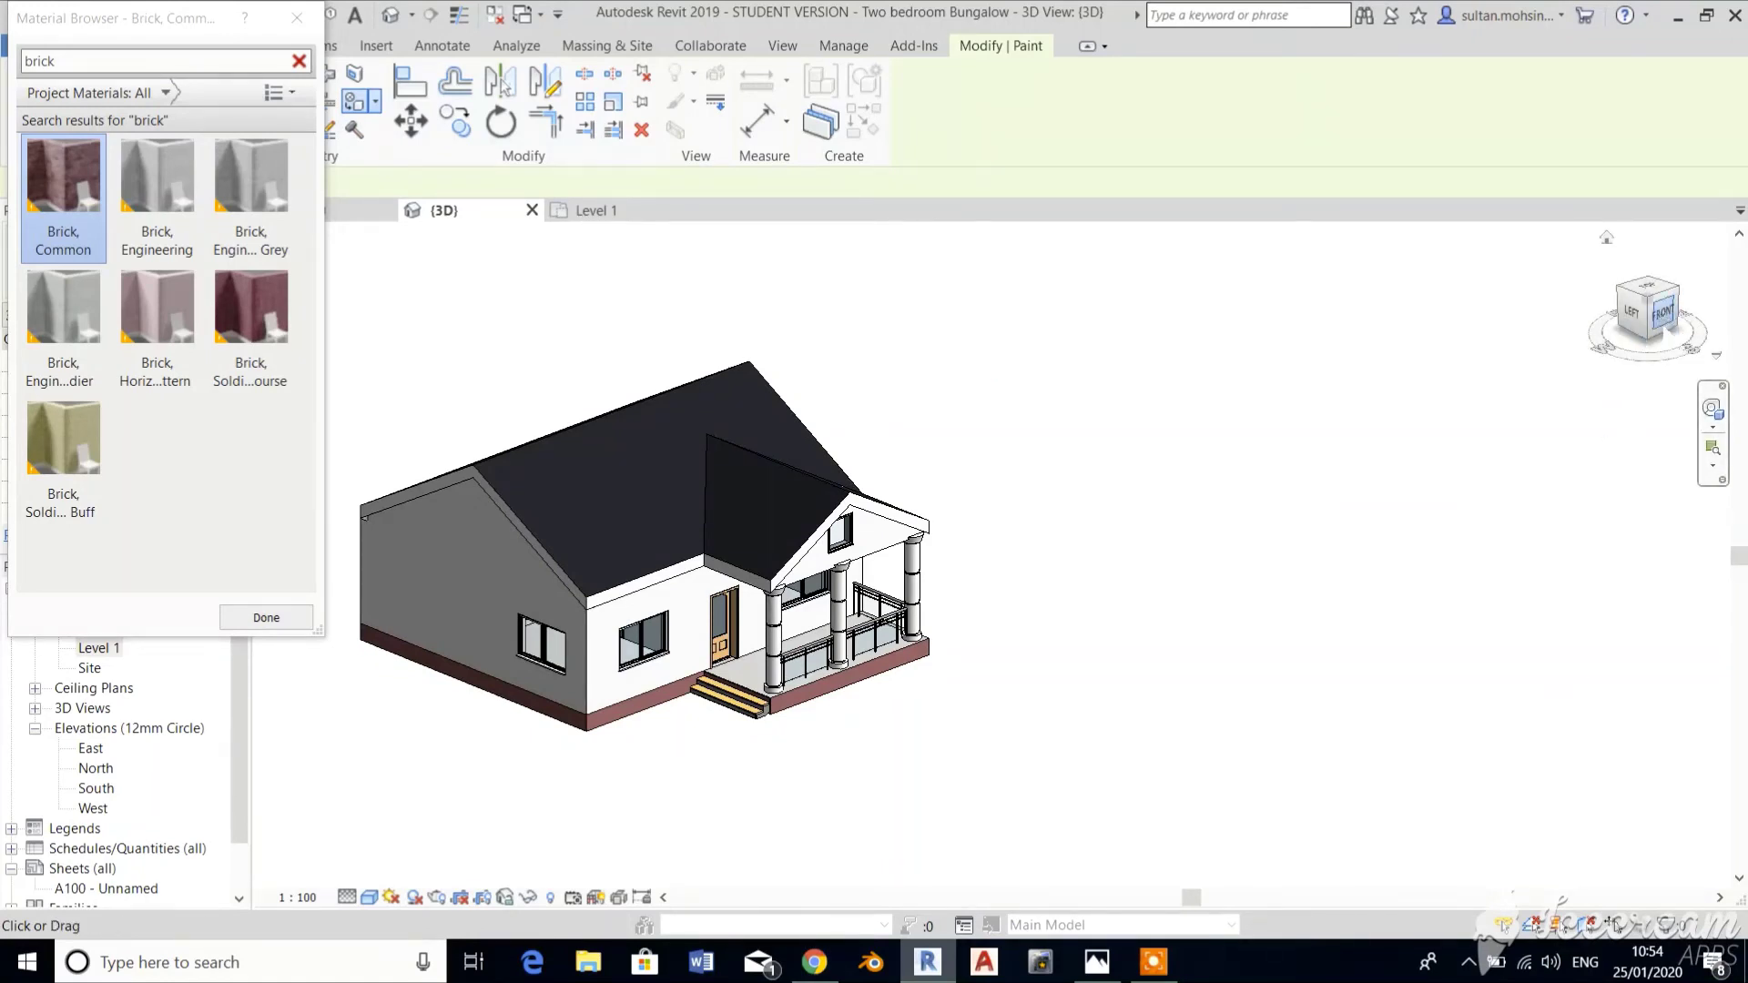
click(1663, 314)
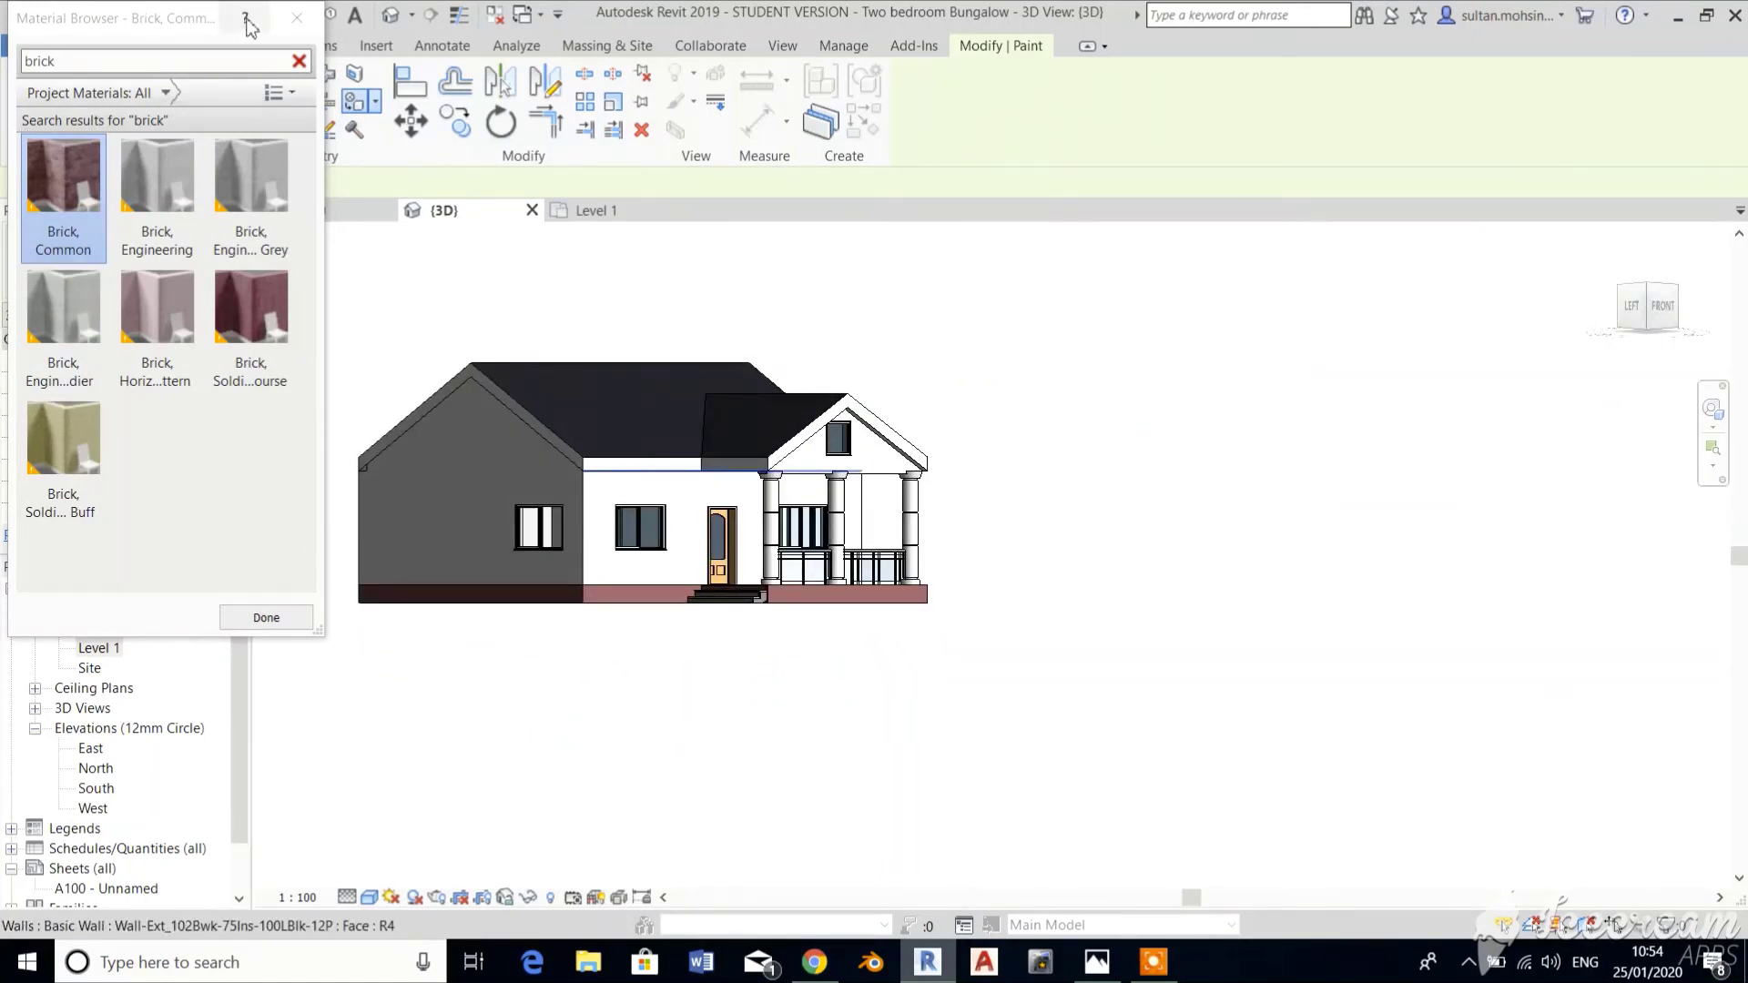
click(296, 18)
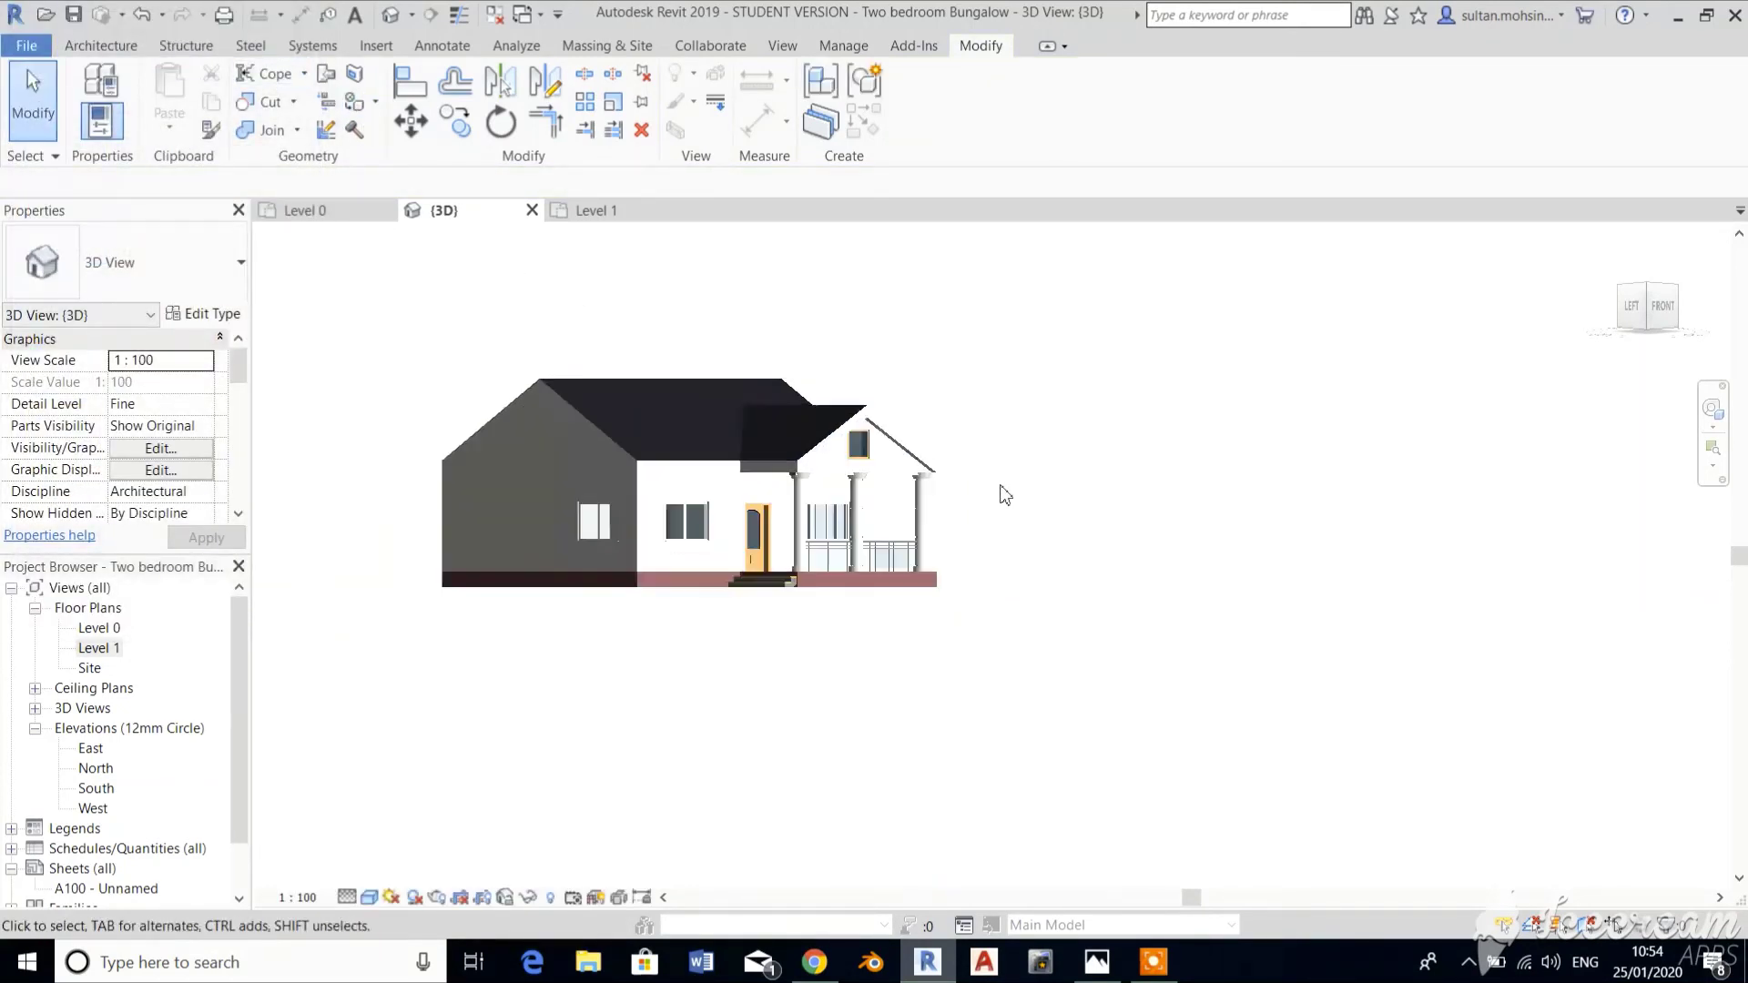
scroll(1004, 494, down, 2)
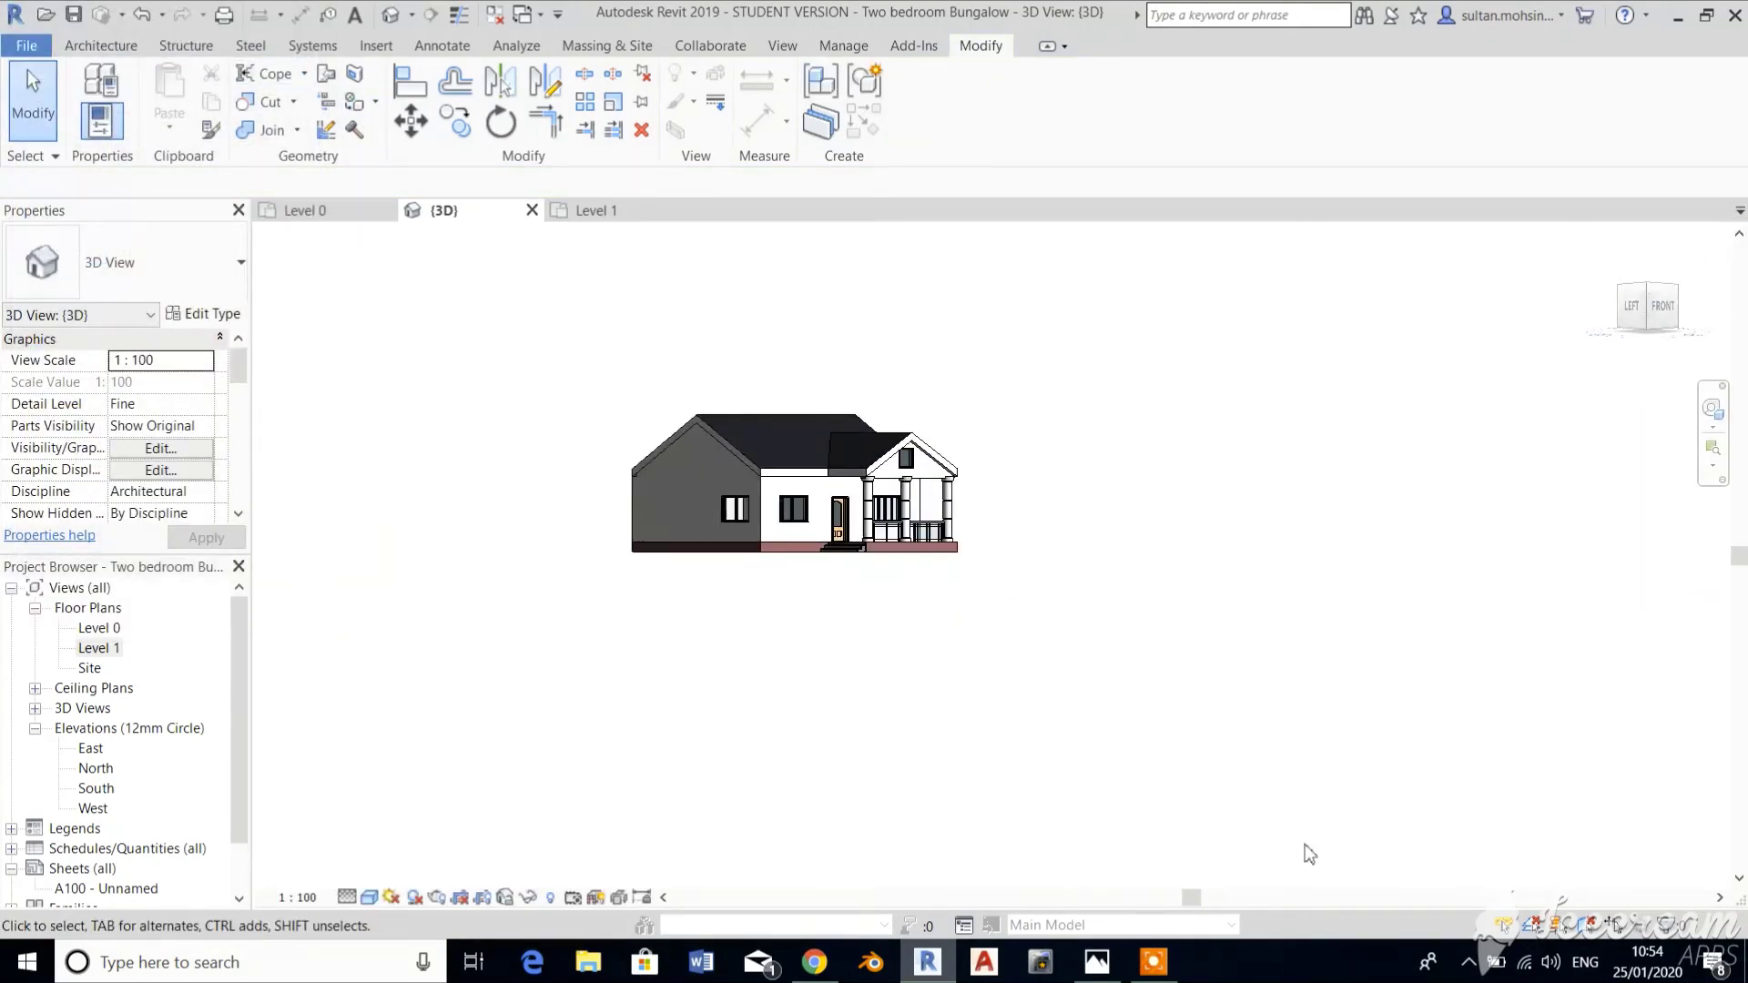
click(1157, 965)
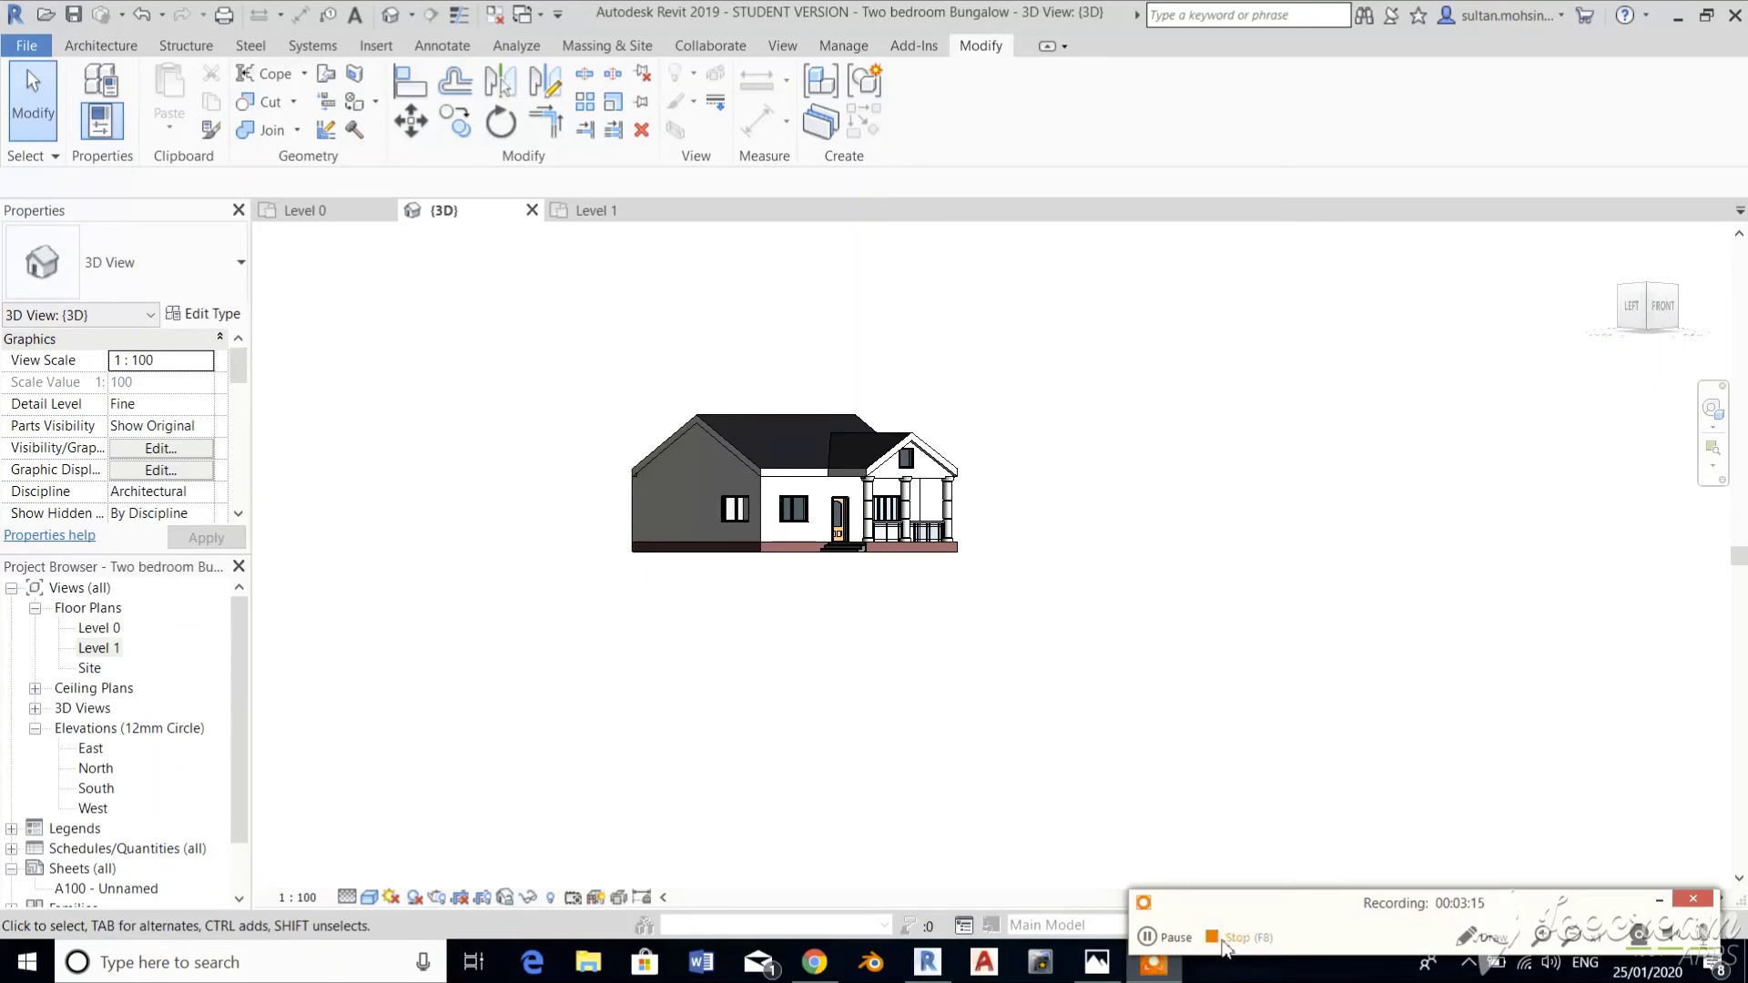
click(1659, 901)
Start a render of the 3D view showing the bungalow's left and front sides, using the existing rendering settings.
scroll(840, 346, up, 3)
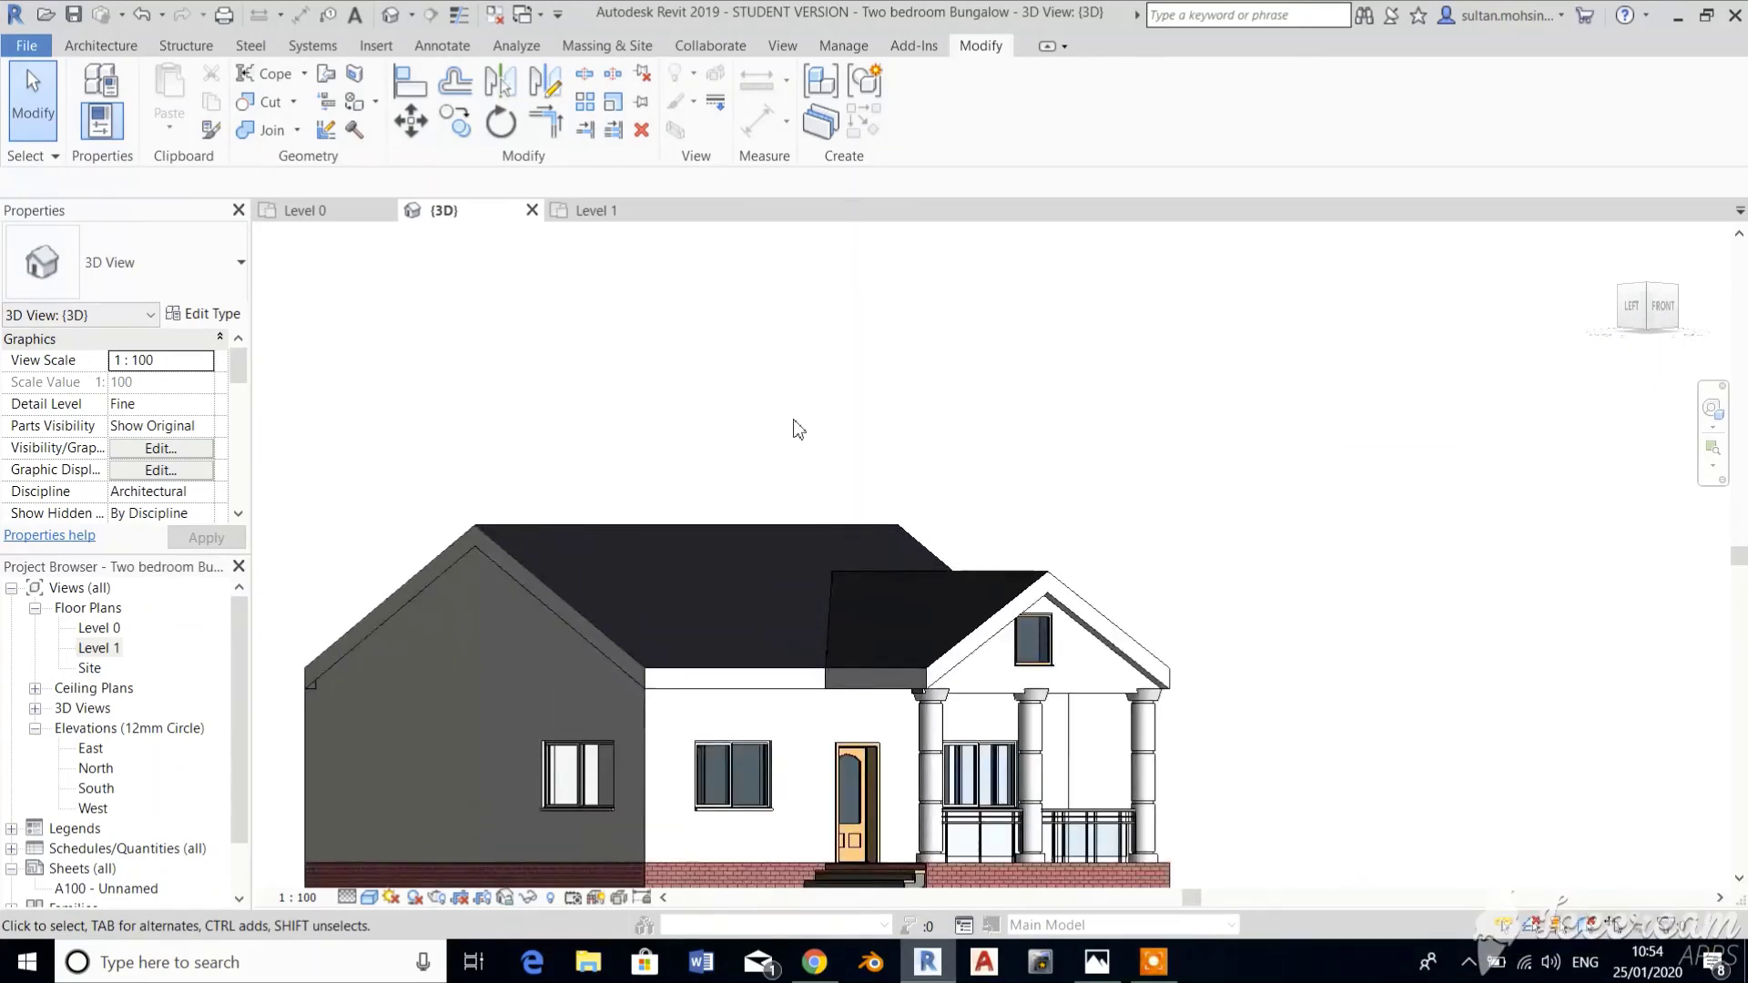
key(r)
key(r)
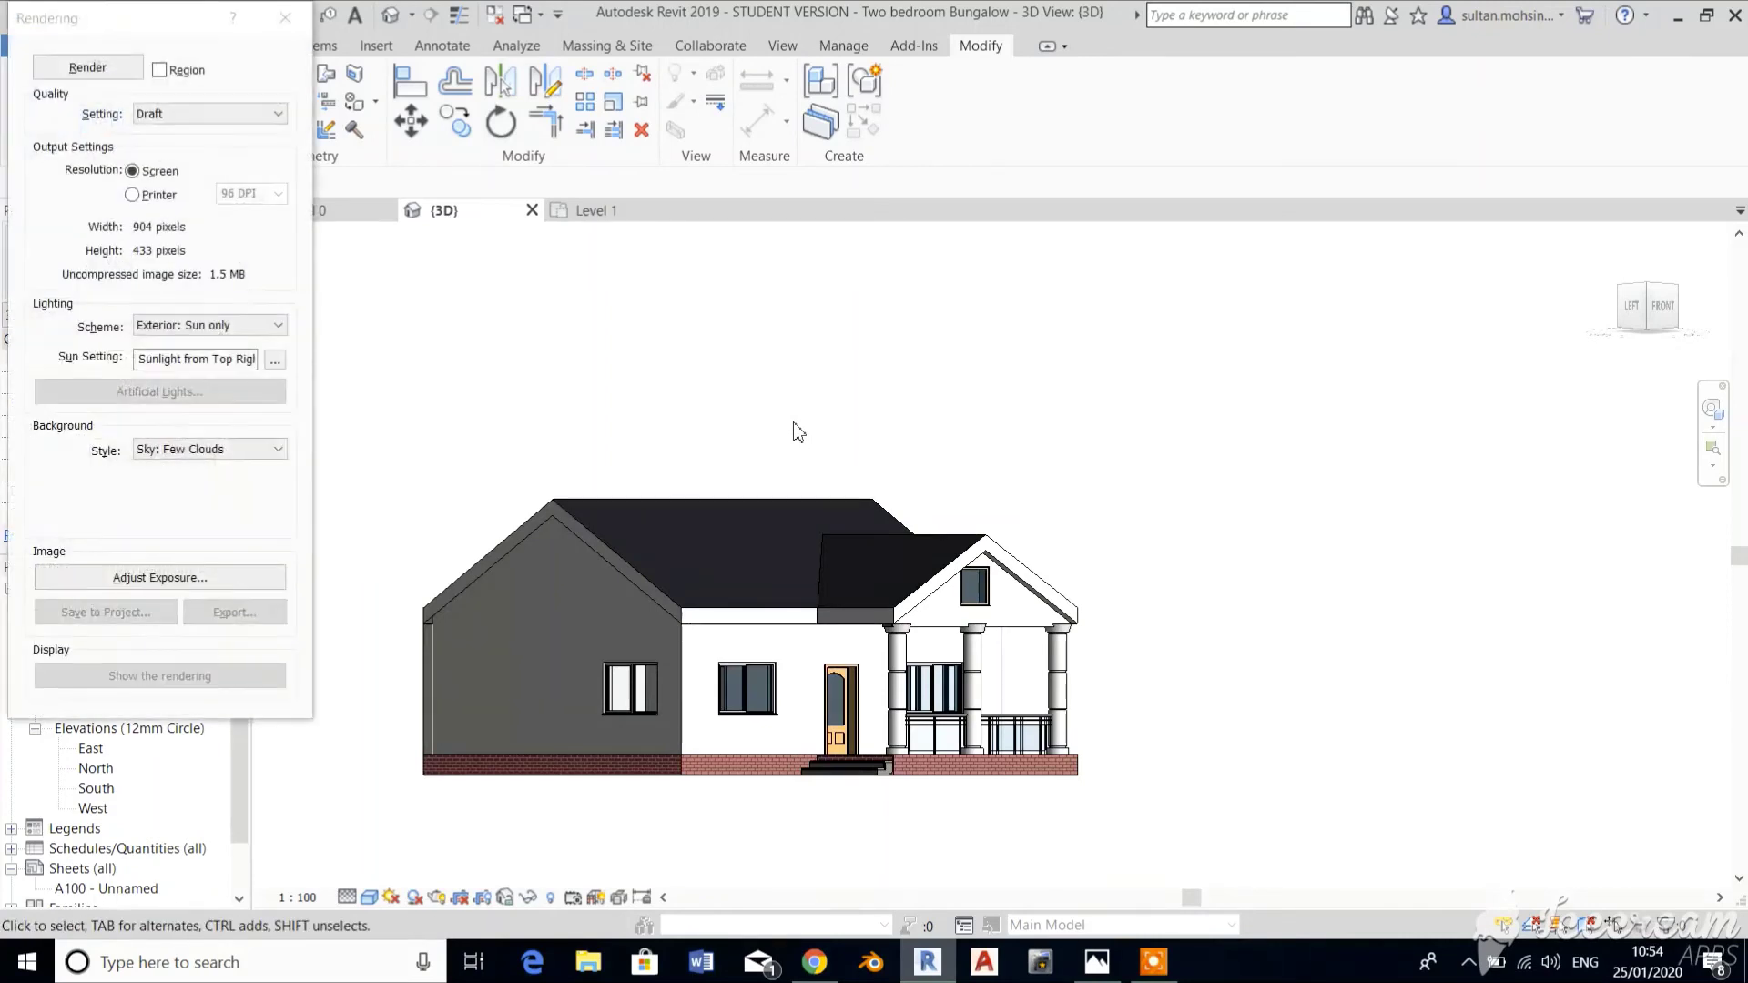
click(72, 71)
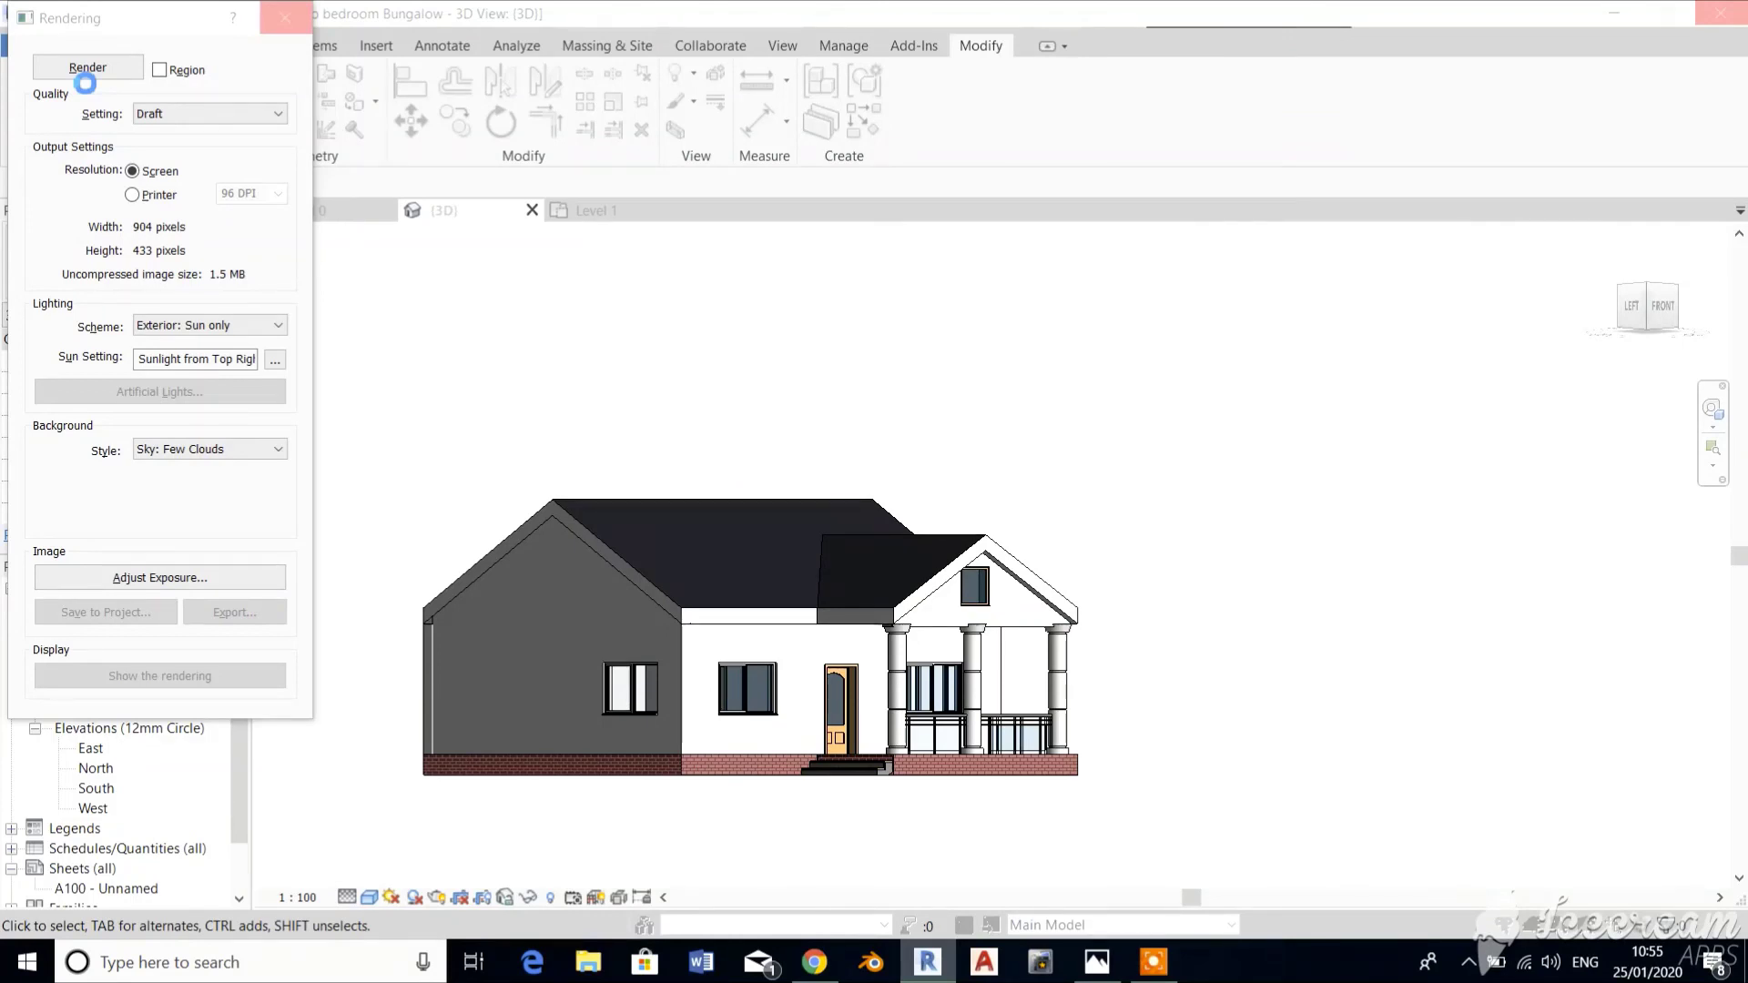
click(85, 83)
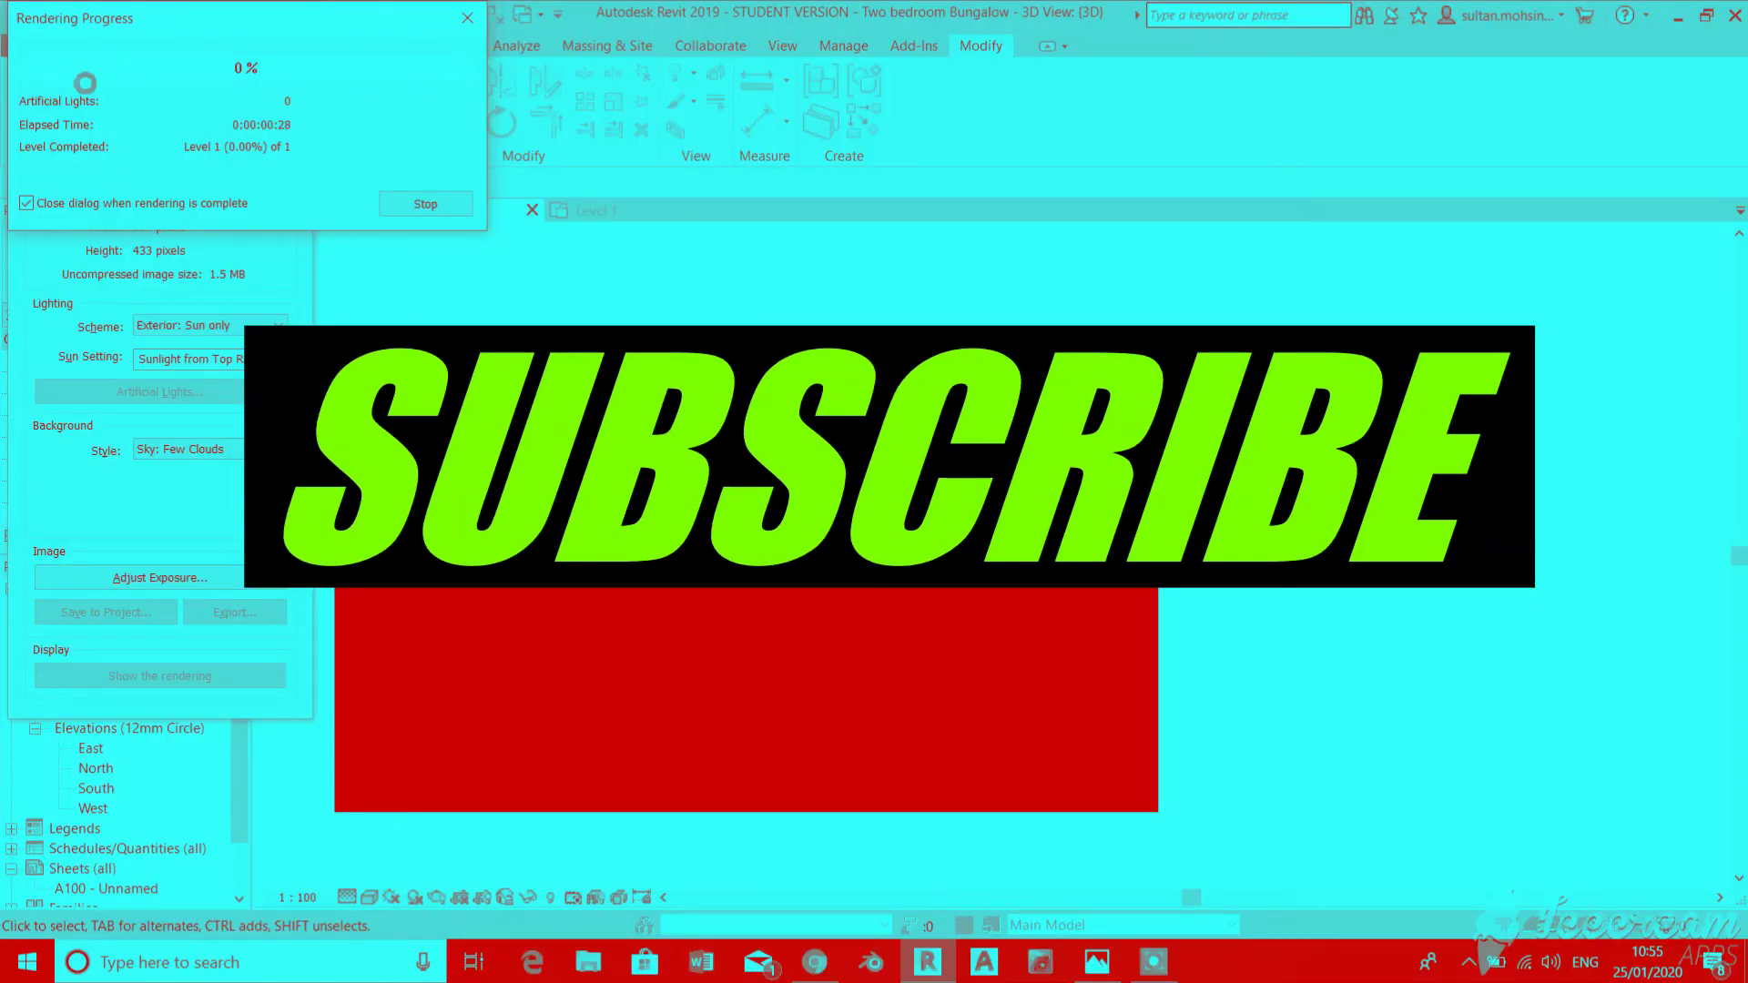